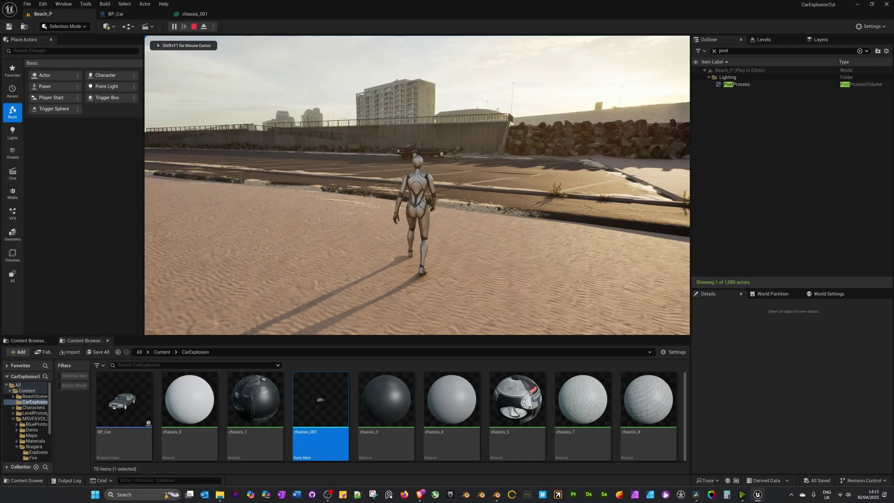
Play-test the beach level by walking the character across the car park near the exploding car.
key(w)
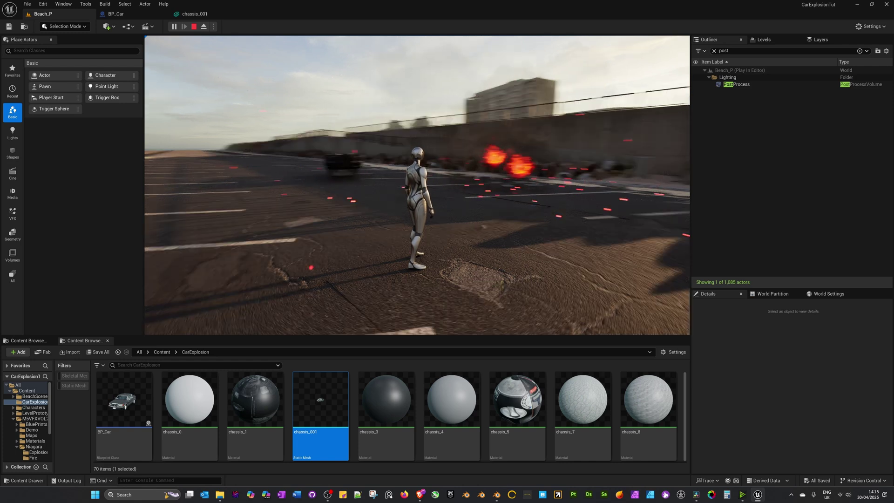
key(s)
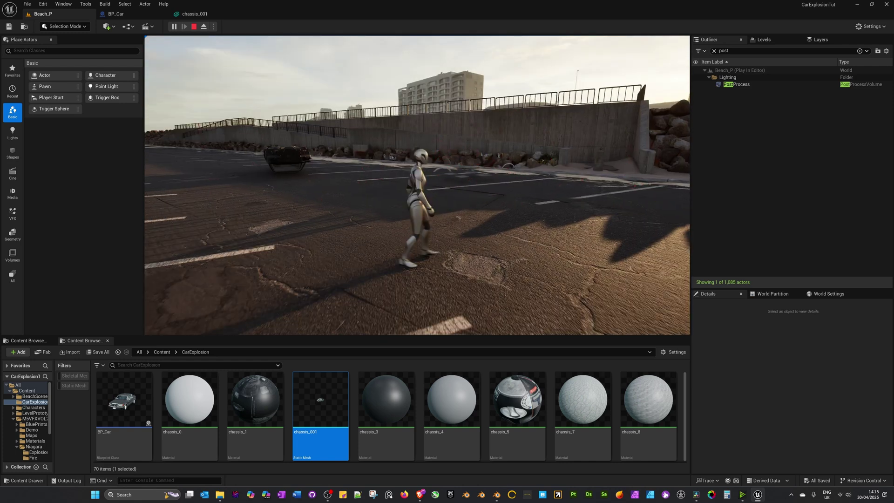
key(a)
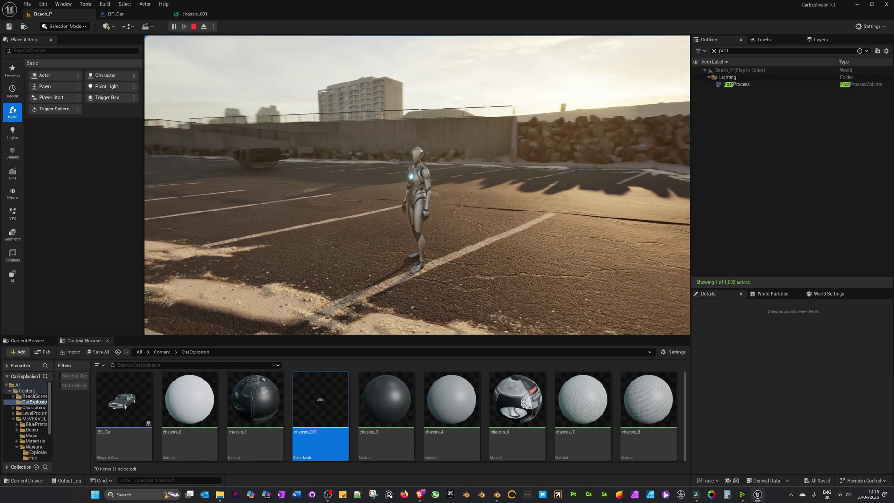
key(s)
key(a)
key(w)
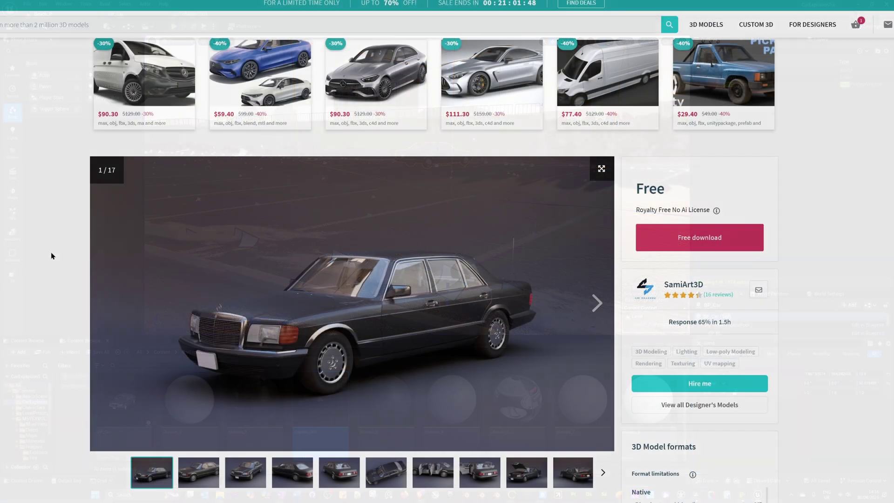
Extract the downloaded Mercedes Benz 560 SEL archive in the Mercedes_CGtrader folder and open its Blender file.
scroll(52, 252, down, 1)
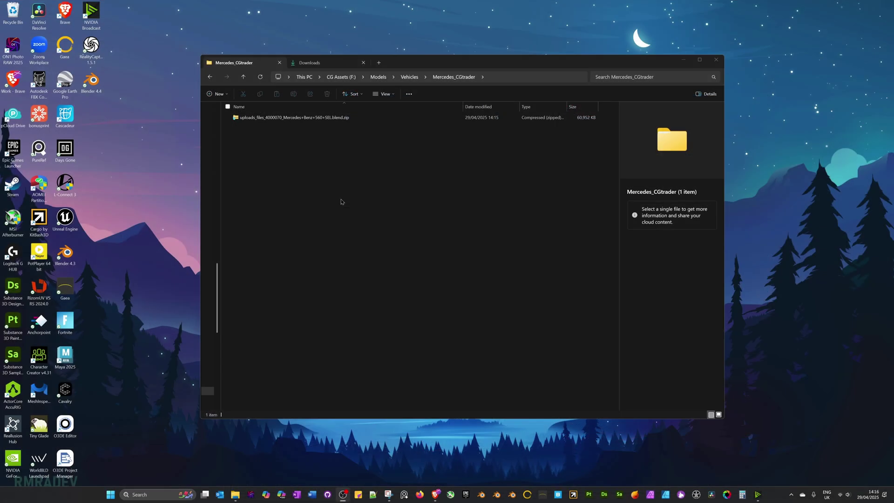
right_click(287, 117)
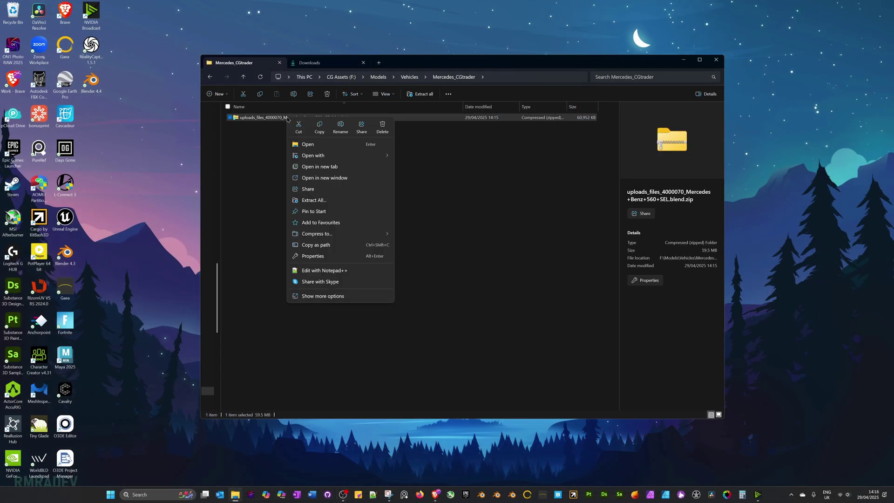
click(332, 203)
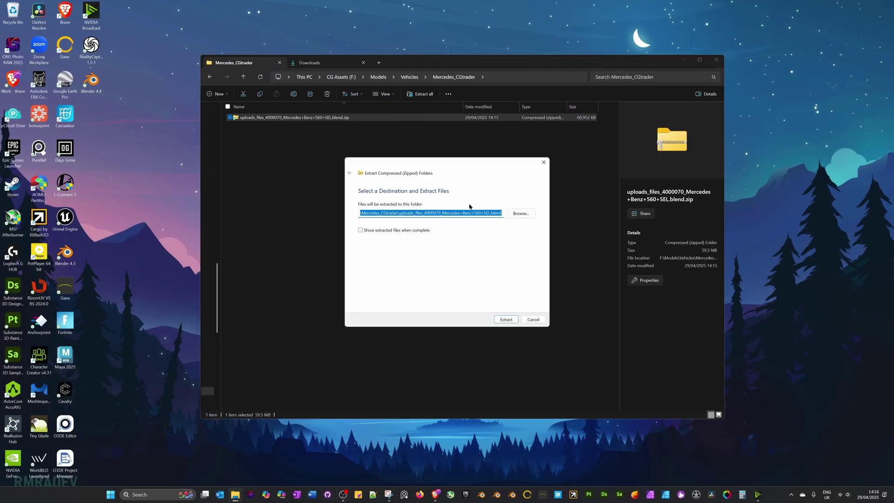
click(507, 320)
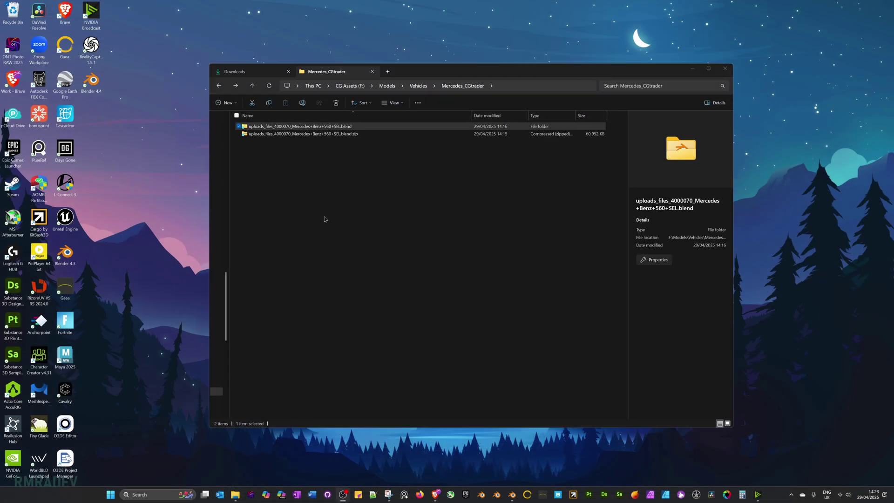
double_click(283, 127)
double_click(256, 142)
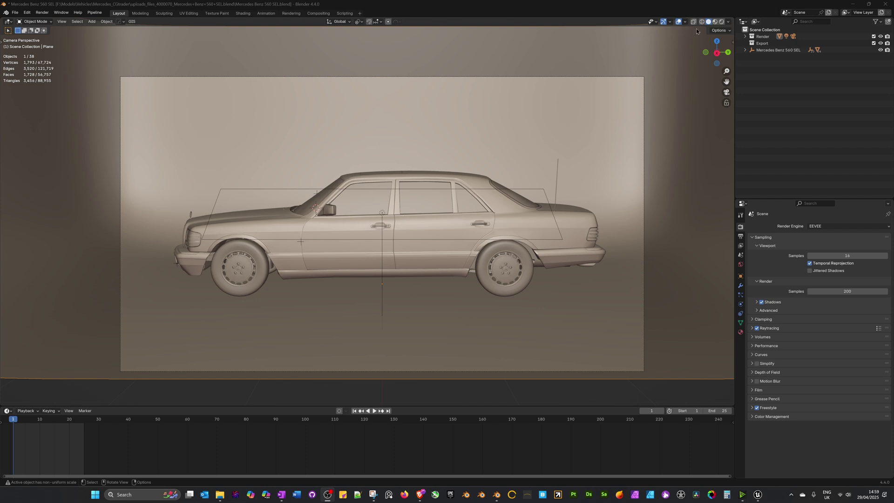
Preview the car with its materials in rendered shading and return the viewport to solid shading.
click(721, 21)
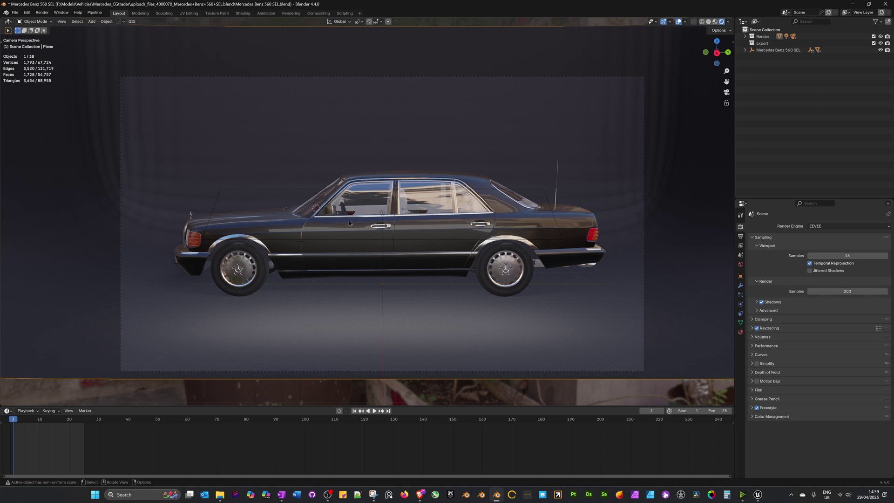
middle_drag(348, 220, 369, 256)
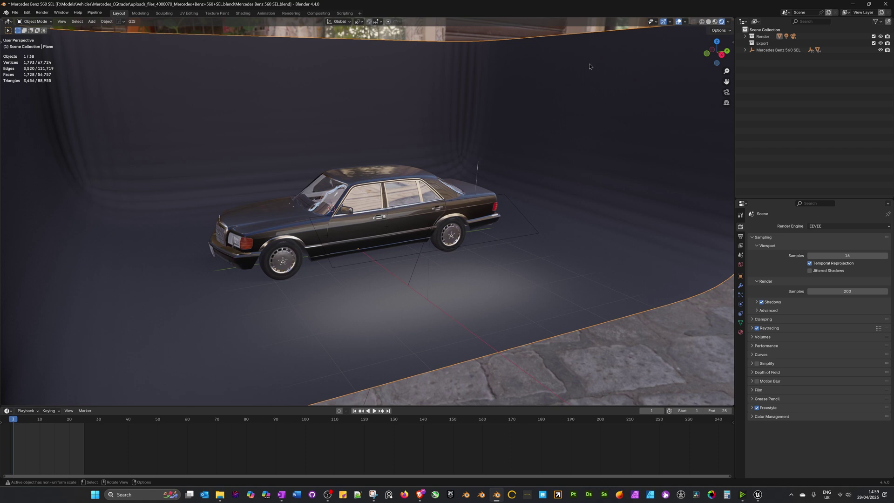
click(708, 21)
Delete the studio backdrop plane, the area light and the camera so that only the car is left in the scene.
middle_drag(439, 268, 359, 259)
scroll(393, 270, down, 3)
click(297, 303)
middle_drag(297, 304, 382, 283)
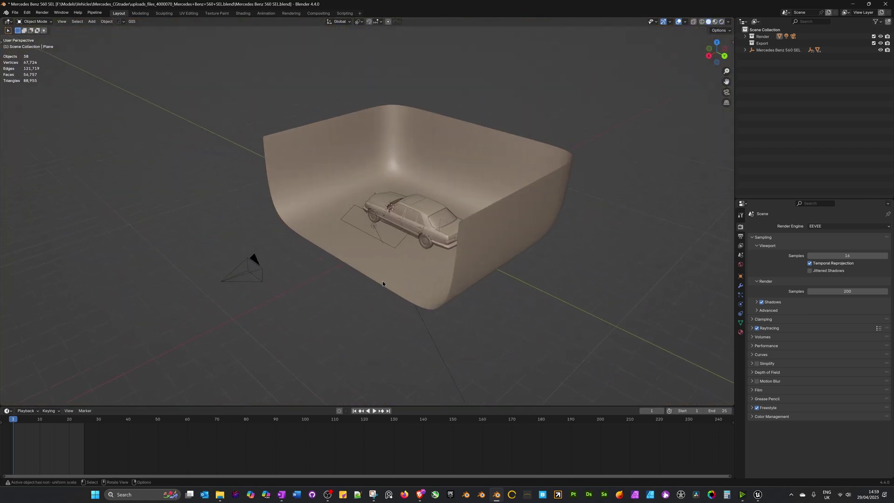
click(386, 280)
key(Delete)
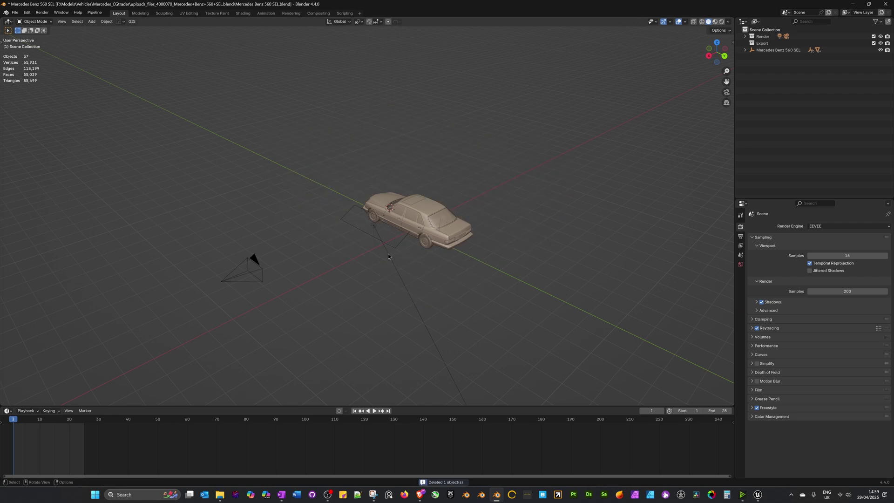
click(375, 227)
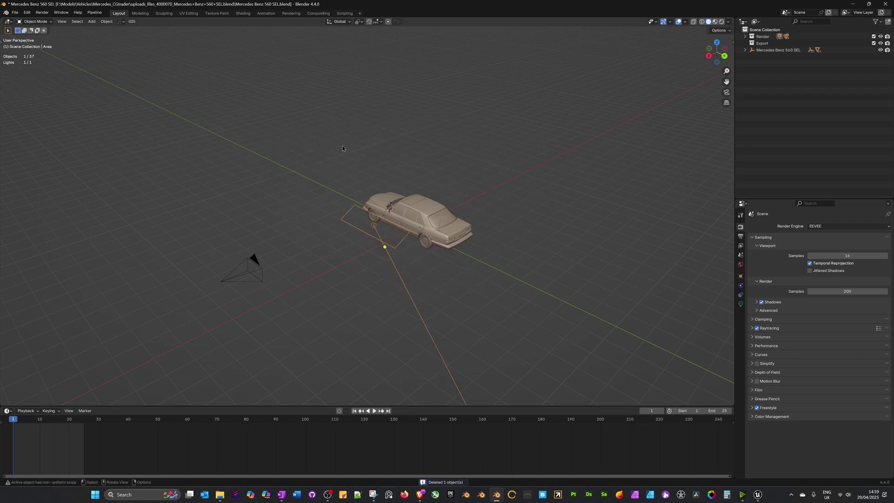
key(Delete)
click(256, 264)
key(Delete)
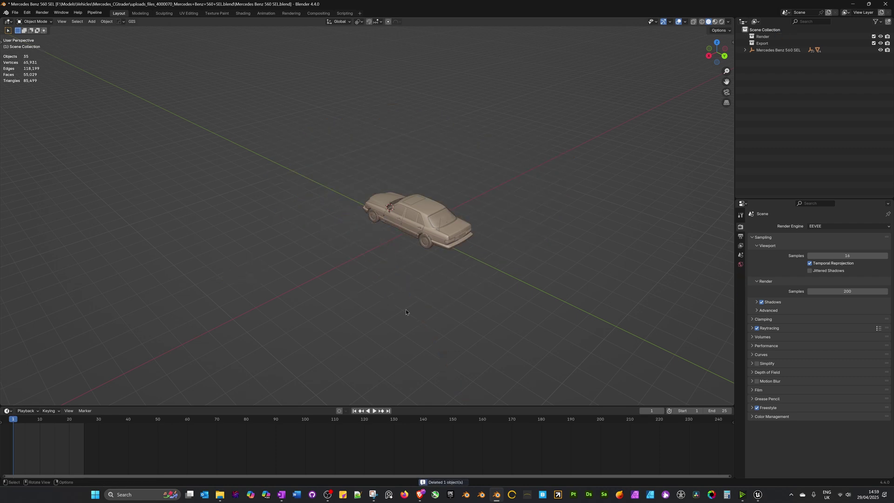
Check that the car is built from separate parts by trial-moving the rear door, front wheel and chassis, cancelling each move.
scroll(406, 309, up, 7)
middle_drag(406, 310, 339, 269)
scroll(248, 286, up, 2)
scroll(372, 244, down, 3)
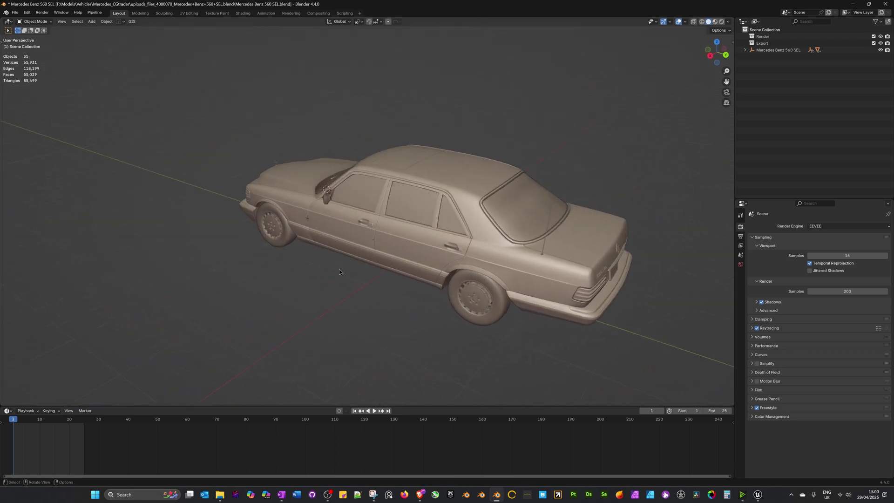
click(395, 247)
key(g)
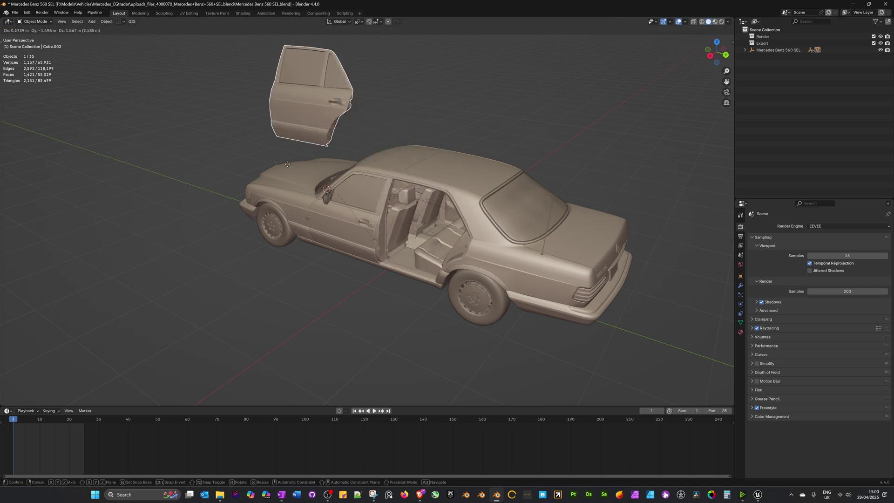
right_click(286, 248)
click(281, 233)
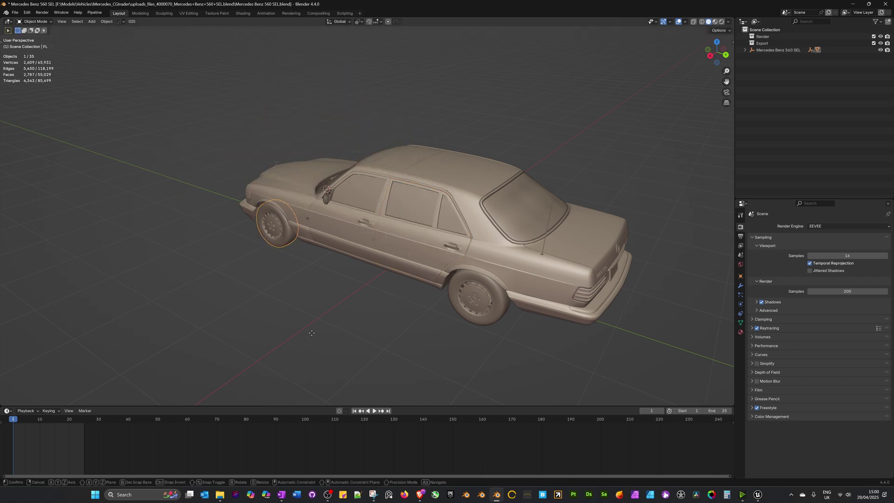
key(g)
right_click(268, 141)
click(451, 170)
key(g)
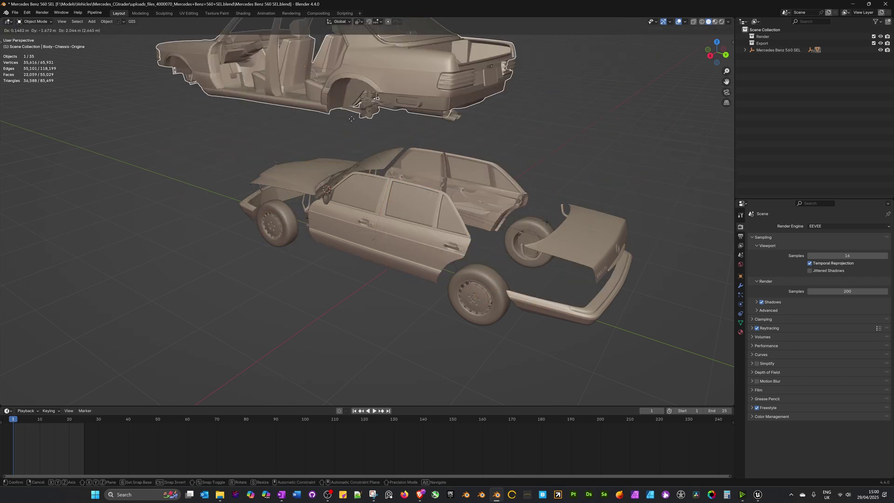
right_click(417, 107)
scroll(271, 266, down, 1)
middle_drag(270, 265, 465, 272)
click(442, 297)
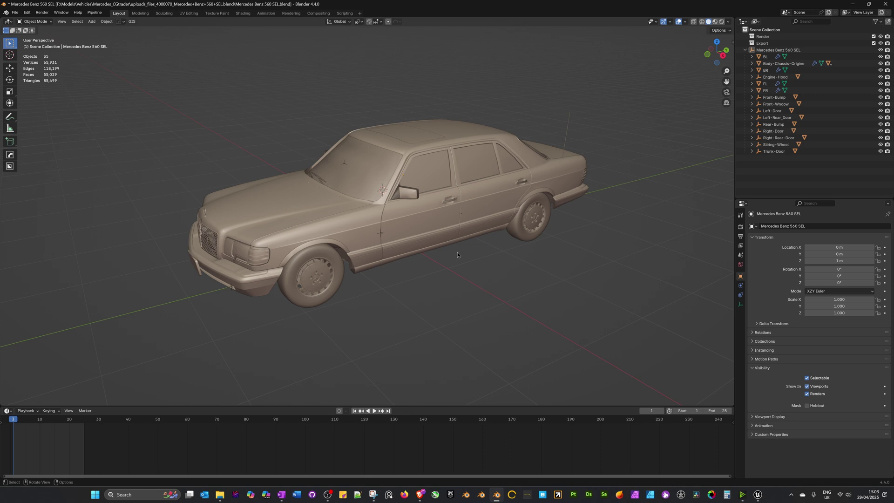
Activate the Move tool and examine the pivot points of the left front door and the engine hood.
click(435, 221)
click(13, 72)
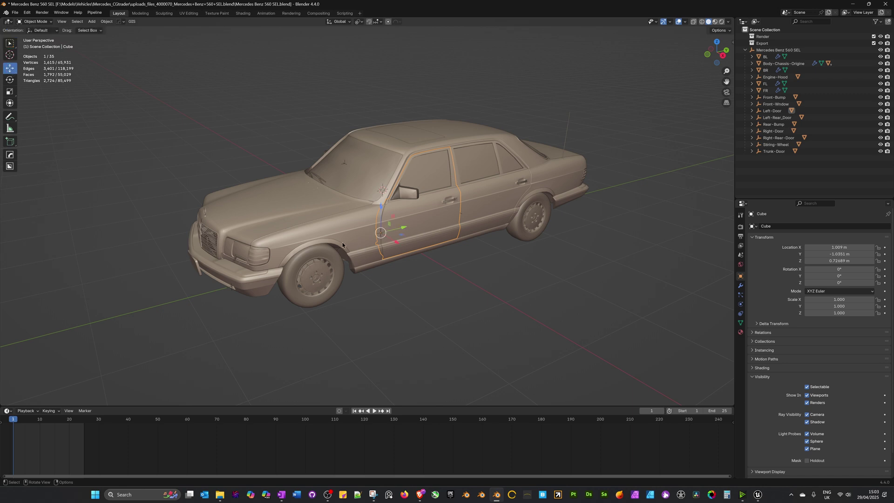
click(333, 184)
click(334, 185)
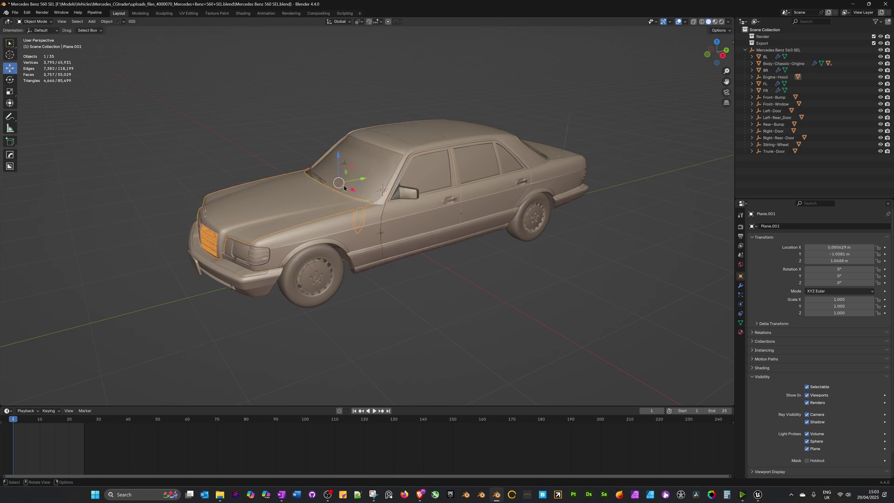
click(437, 222)
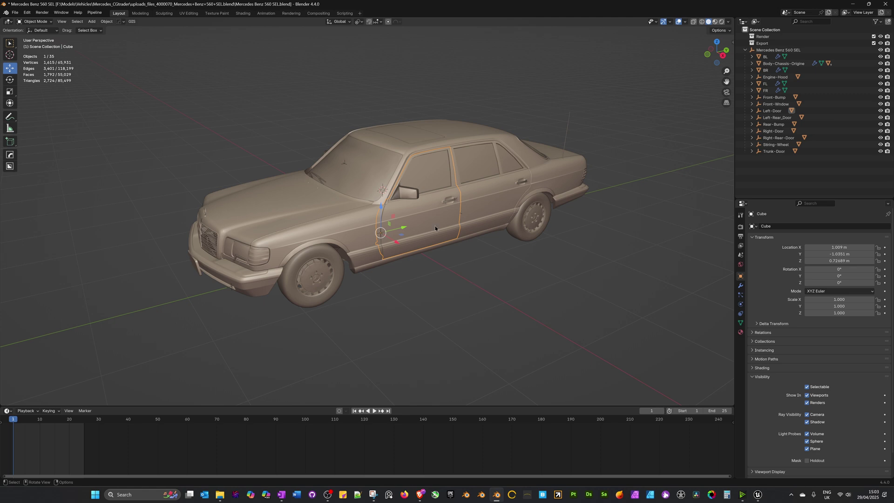
click(475, 308)
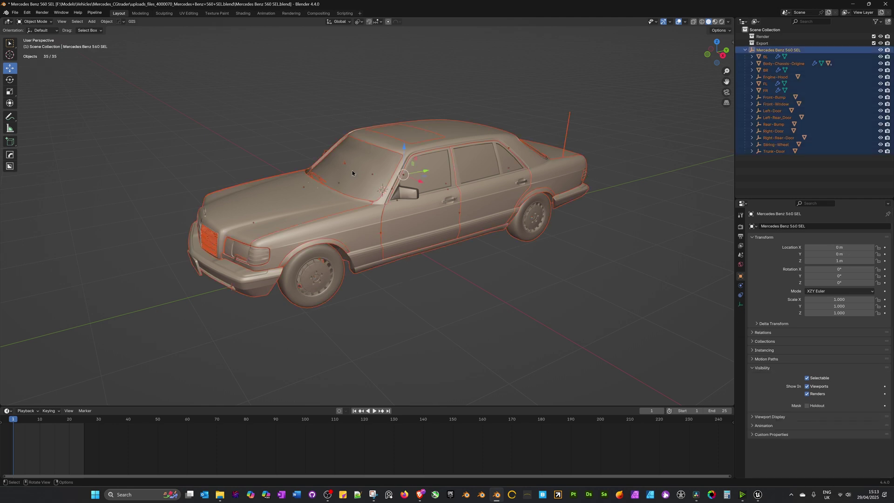
Select the Mercedes Benz 560 SEL parent object together with all of its child parts.
ctrl+click(765, 50)
ctrl+click(768, 52)
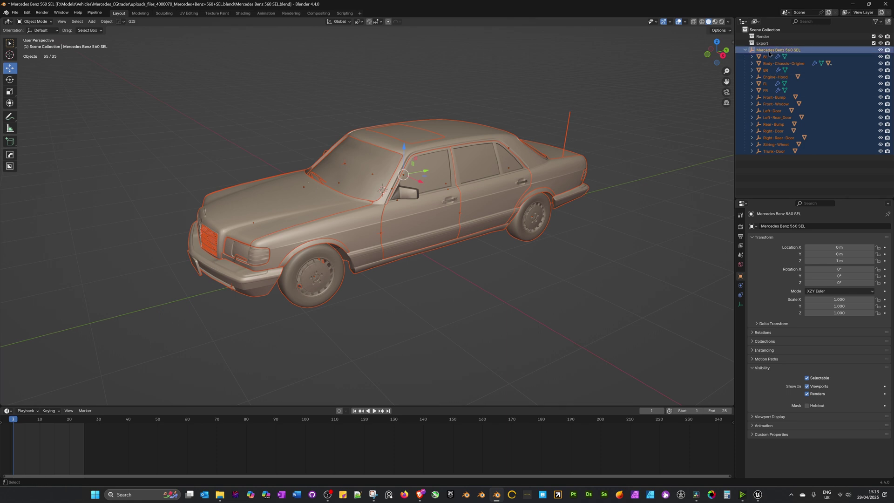
ctrl+click(764, 52)
ctrl+click(764, 53)
ctrl+click(771, 63)
ctrl+click(768, 50)
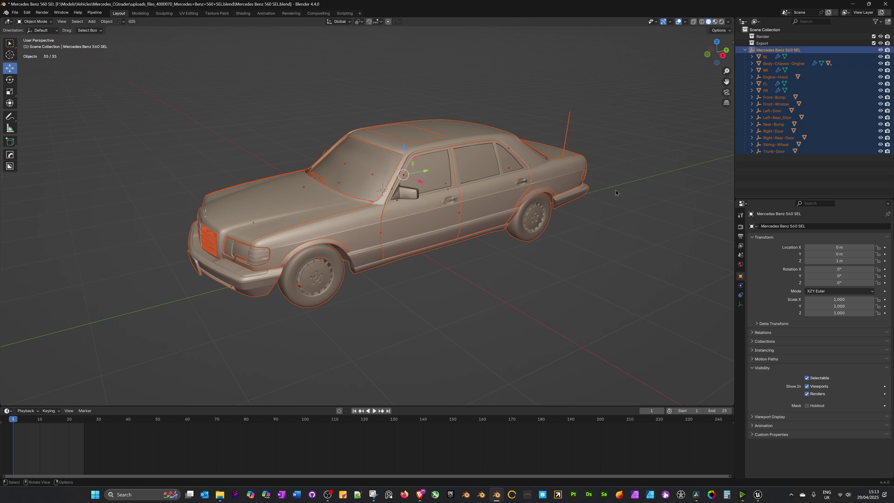
Set up an FBX export limited to selected objects and the Mesh type, with Path Mode set to Copy and textures embedded.
click(15, 12)
mouse_move(70, 116)
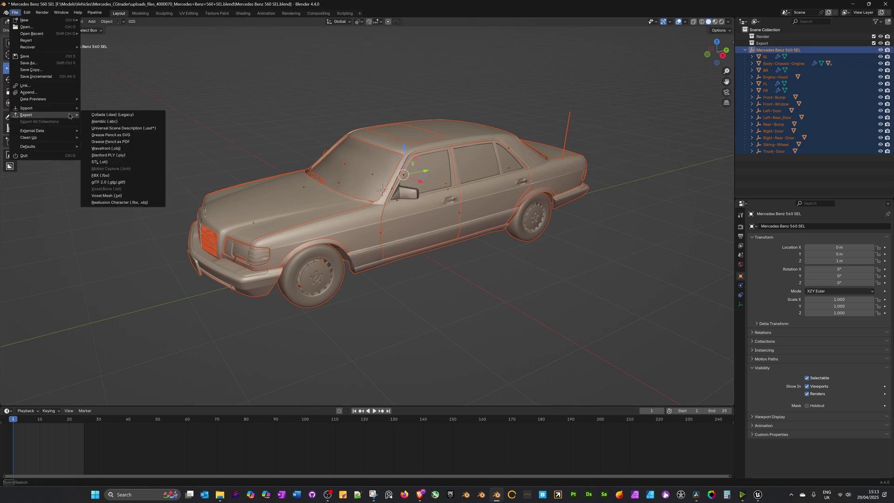
click(100, 175)
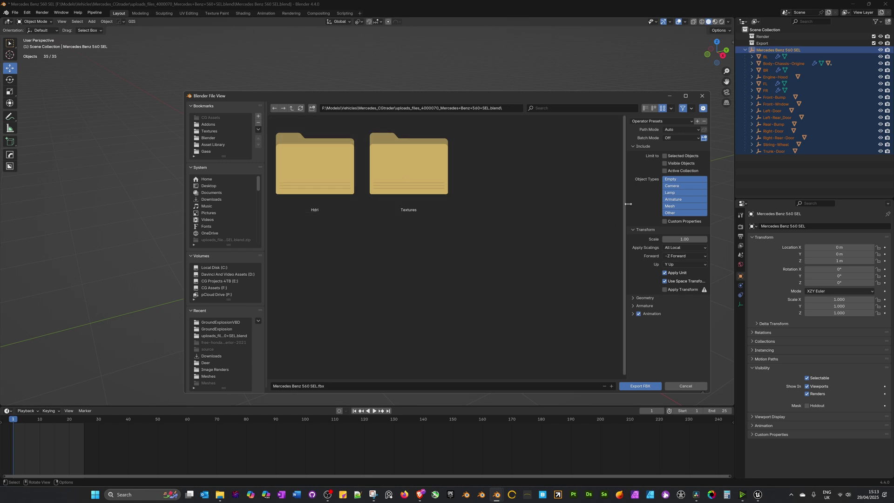
click(679, 156)
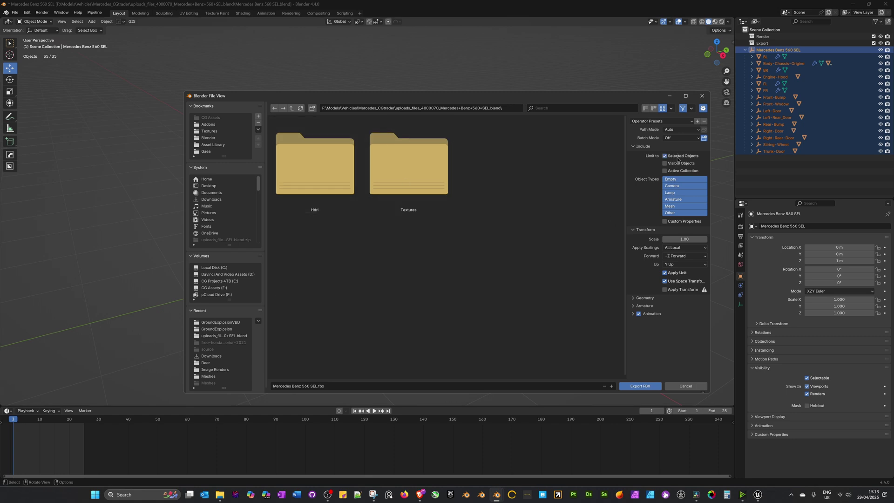
click(676, 207)
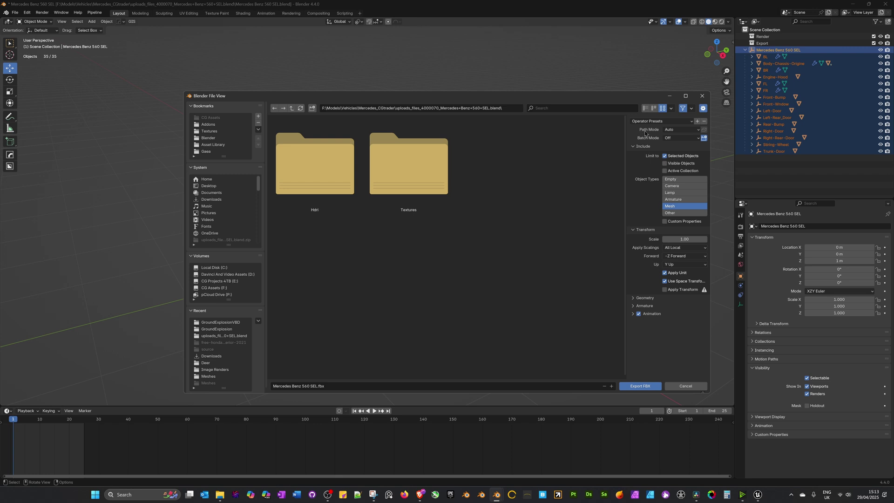
click(679, 130)
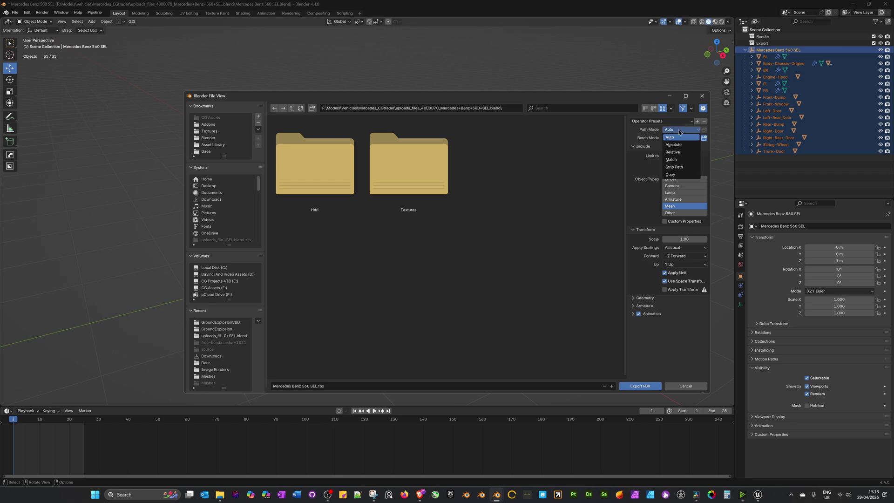
click(678, 175)
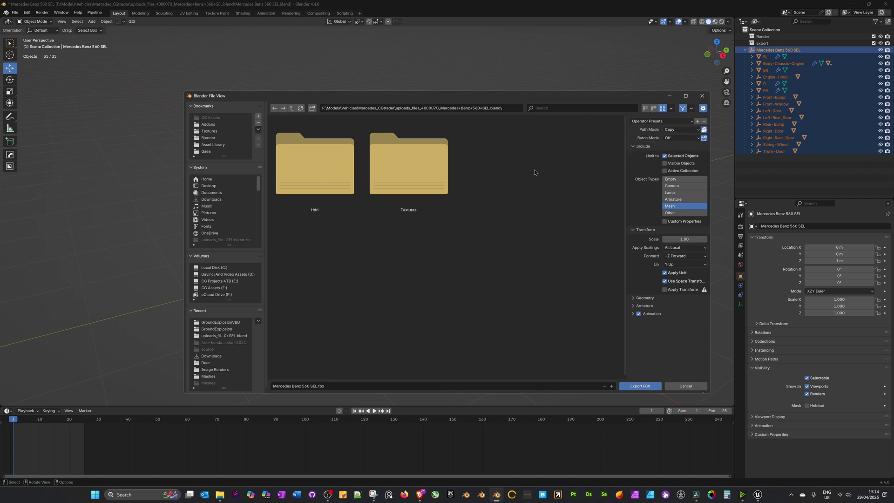
Name the export file Mercedes_Benz_560.fbx and export it to the extracted model folder.
click(310, 386)
click(310, 386)
key(Delete)
key(Delete)
key(Delete)
key(BackSpace)
key(Left)
key(Left)
key(Left)
key(BackSpace)
text(_)
key(Left)
key(Left)
key(Left)
key(Left)
key(Left)
key(BackSpace)
text(_)
click(343, 389)
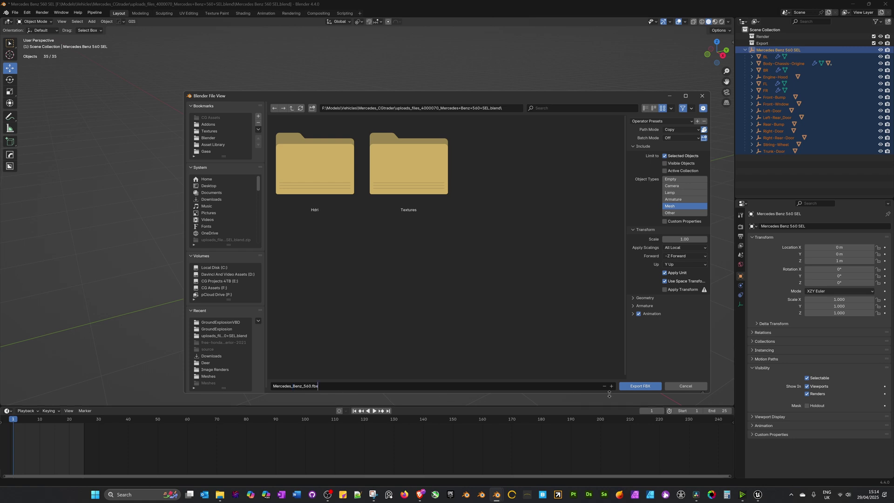
click(636, 387)
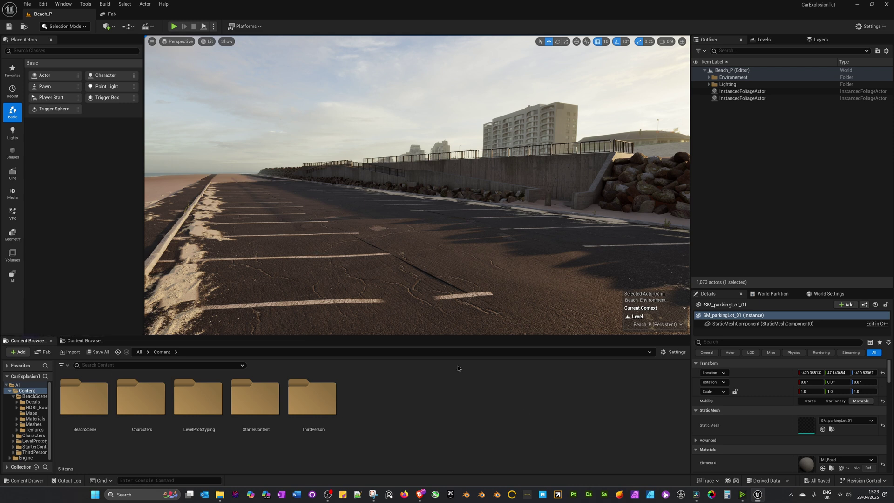
Create a folder named CarExplosion inside the project's Content folder and open it.
right_click(423, 390)
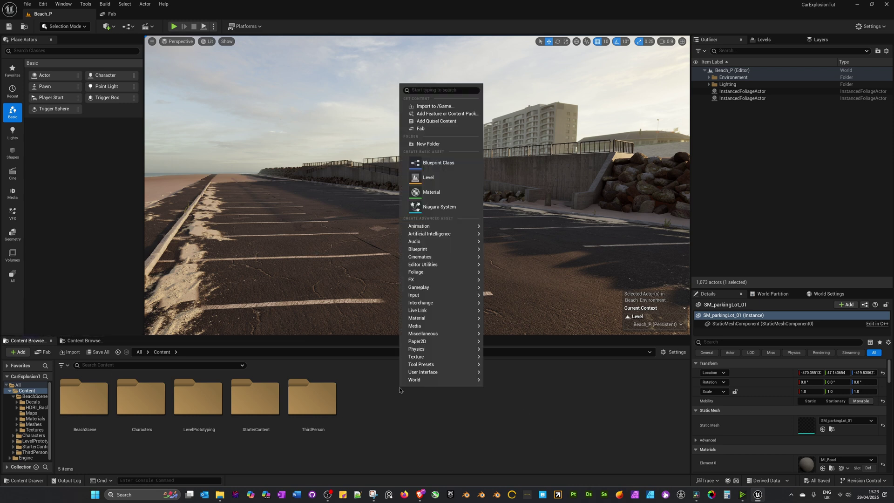
click(429, 145)
text(CarExplosion)
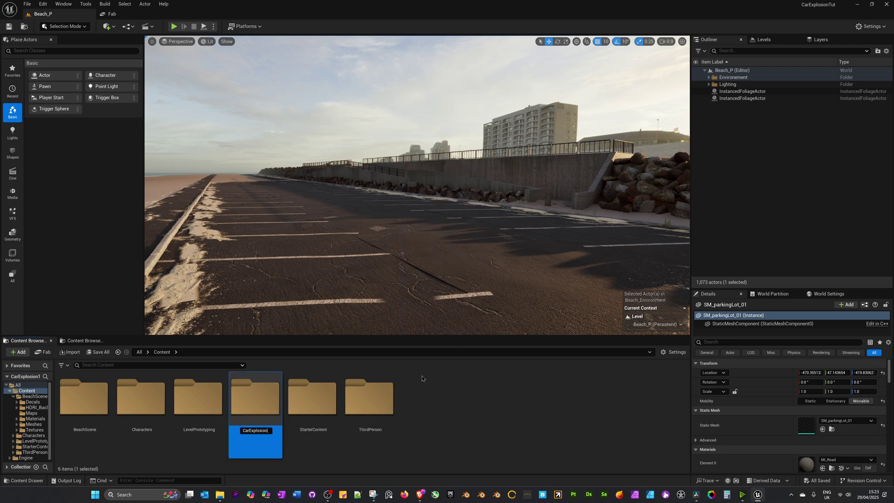
key(Return)
double_click(138, 405)
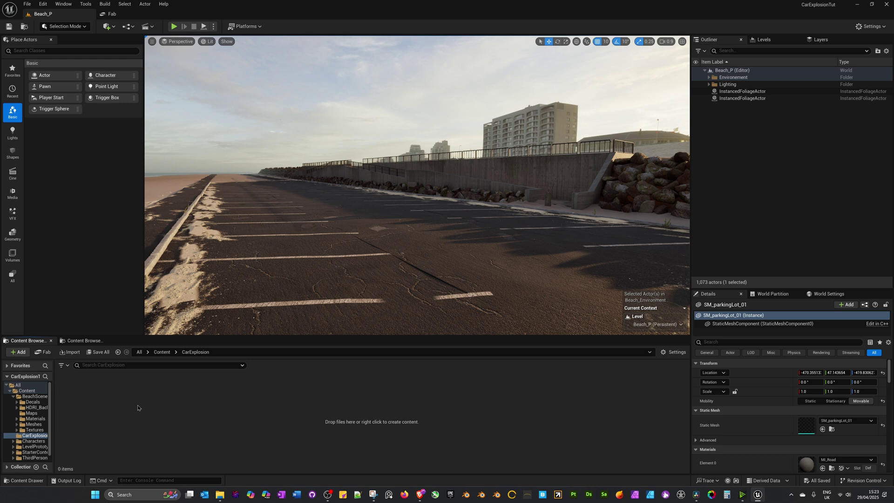
Choose Mercedes_Benz_560.fbx from the extracted model folder for import, with the file type set to Fbx Scene (*.fbx).
click(70, 353)
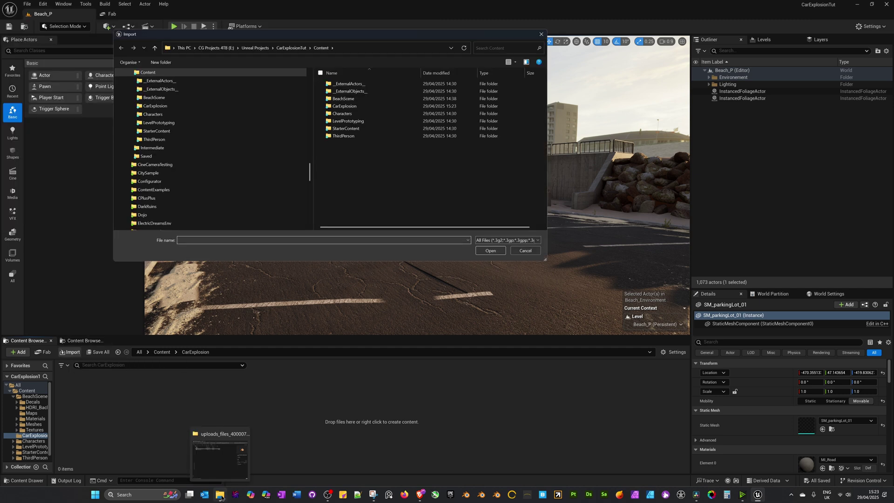
click(221, 496)
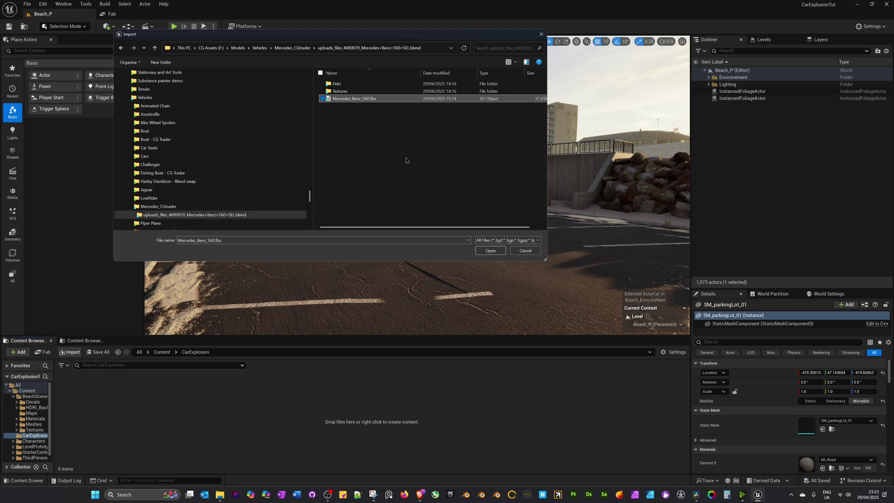
click(485, 240)
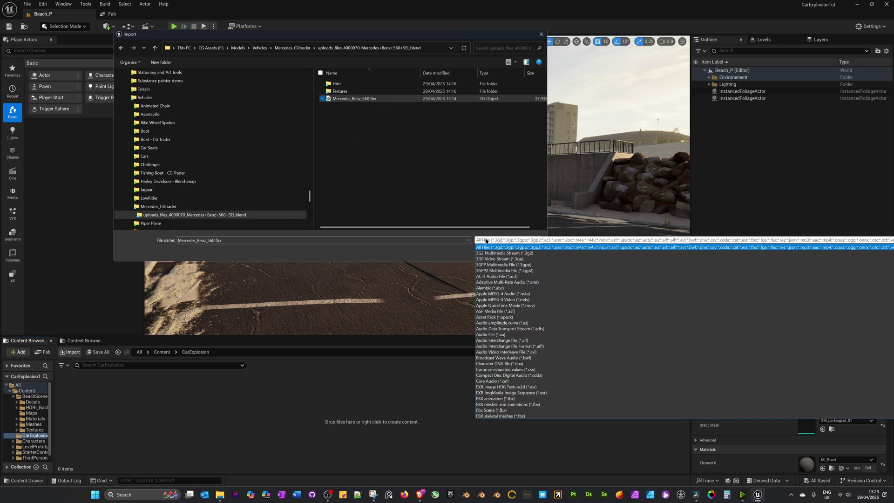
click(486, 410)
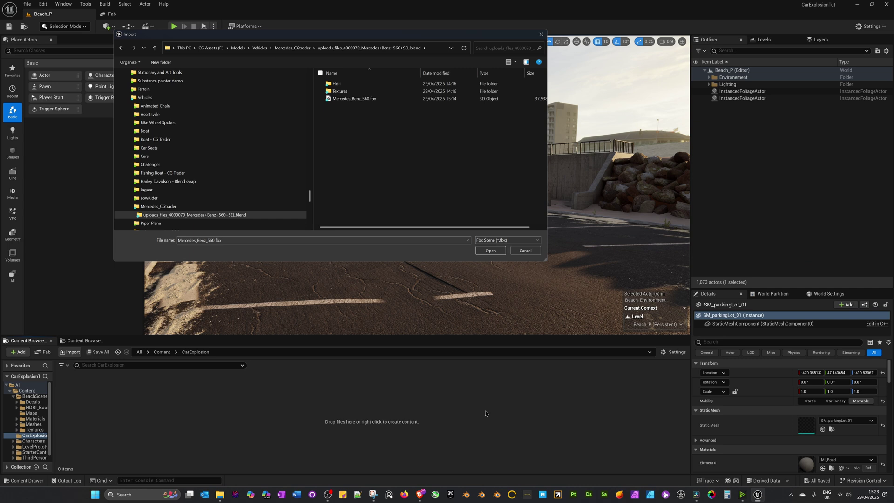
click(491, 250)
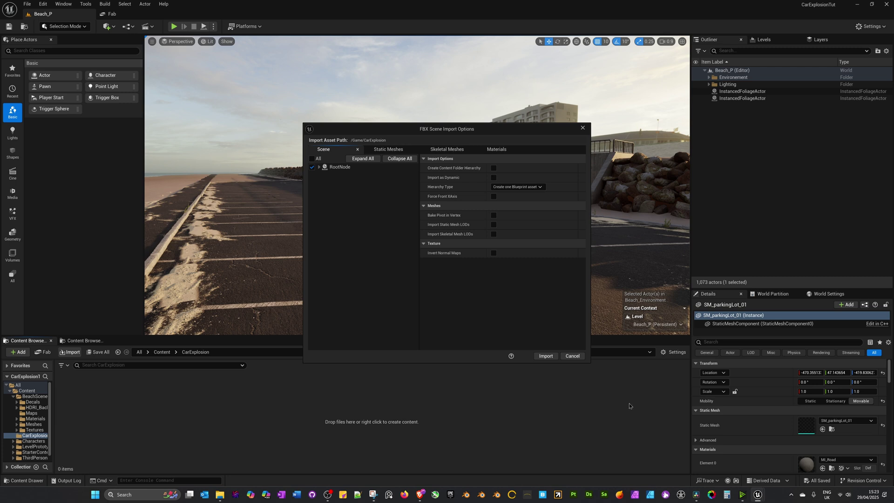
Import the complete RootNode hierarchy as one Blueprint asset into CarExplosion and dismiss the message log.
click(319, 167)
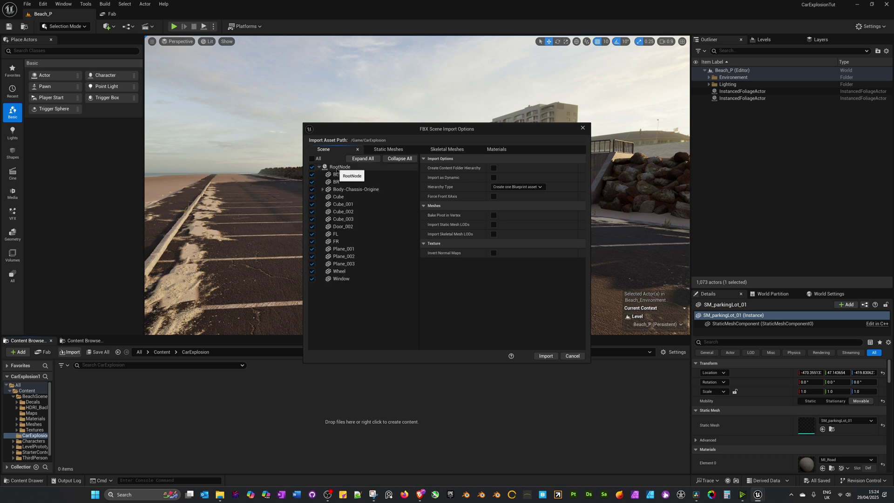
click(337, 168)
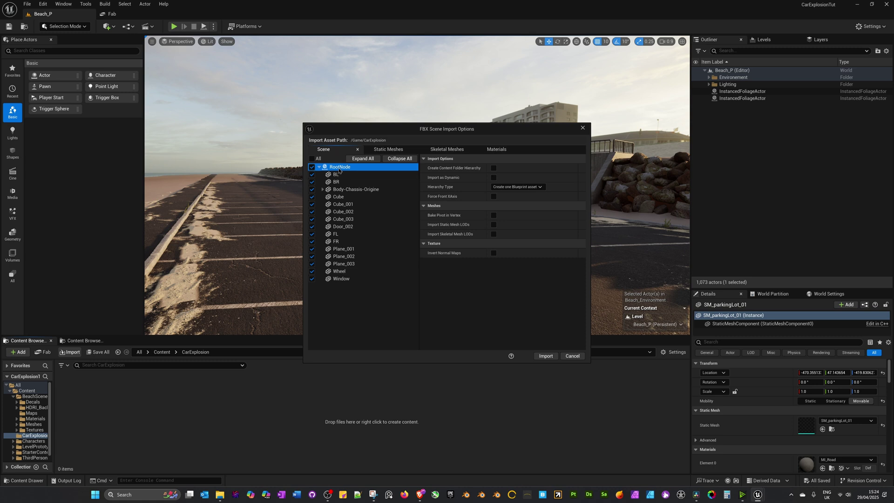
click(545, 357)
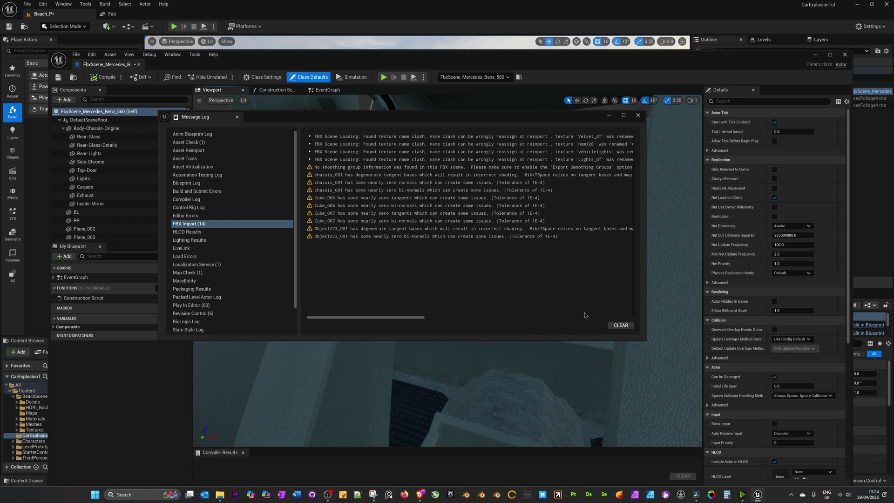
click(638, 115)
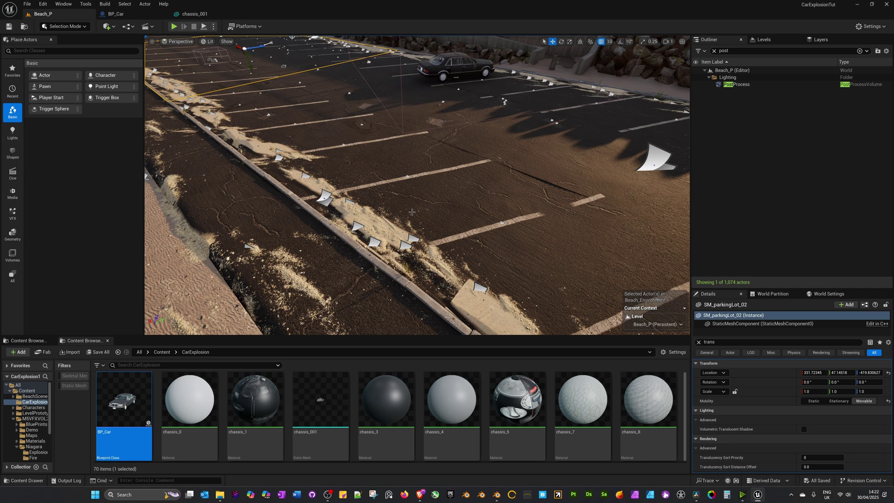
Open the chassis_001 static mesh and examine the chassis on its own from several distances.
double_click(320, 400)
key(s)
right_drag(323, 363, 317, 351)
scroll(323, 363, up, 1)
key(w)
key(s)
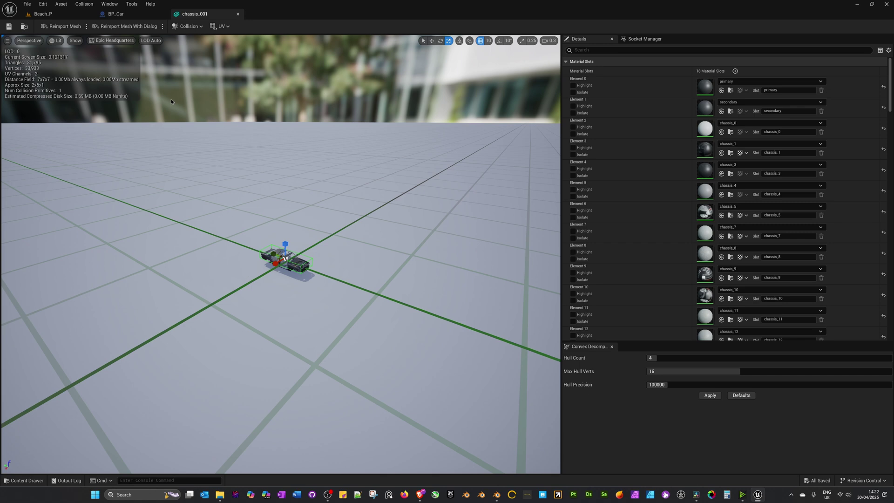
Switch to the BP_Car blueprint and examine how the separate body parts are assembled into the full car.
click(116, 14)
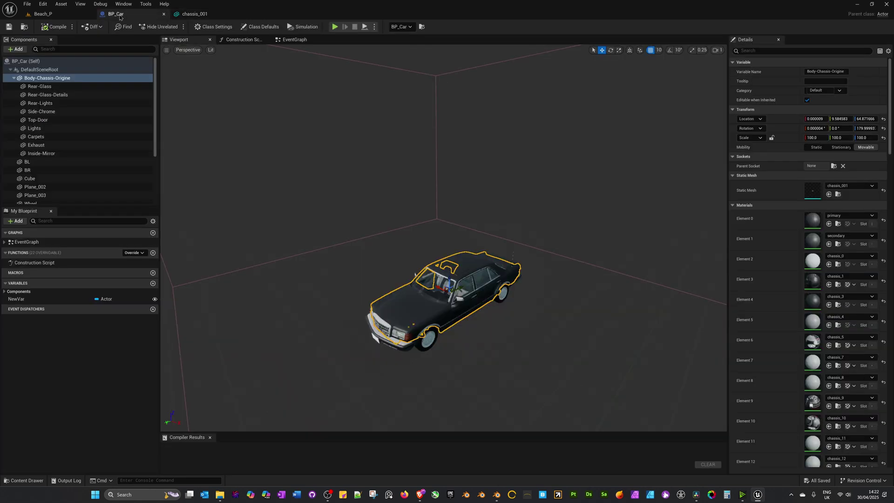
right_drag(401, 272, 440, 329)
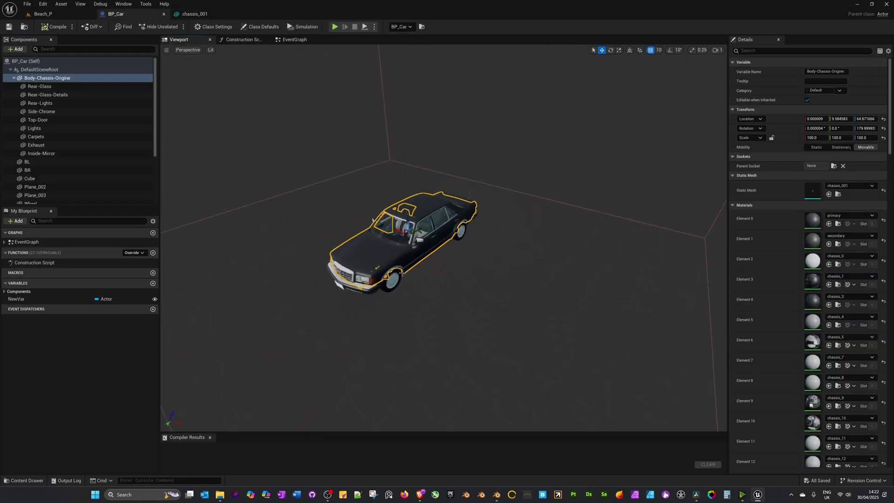
click(387, 257)
click(424, 218)
mouse_move(352, 193)
right_down()
mouse_move(326, 219)
mouse_move(347, 217)
mouse_move(352, 193)
right_up()
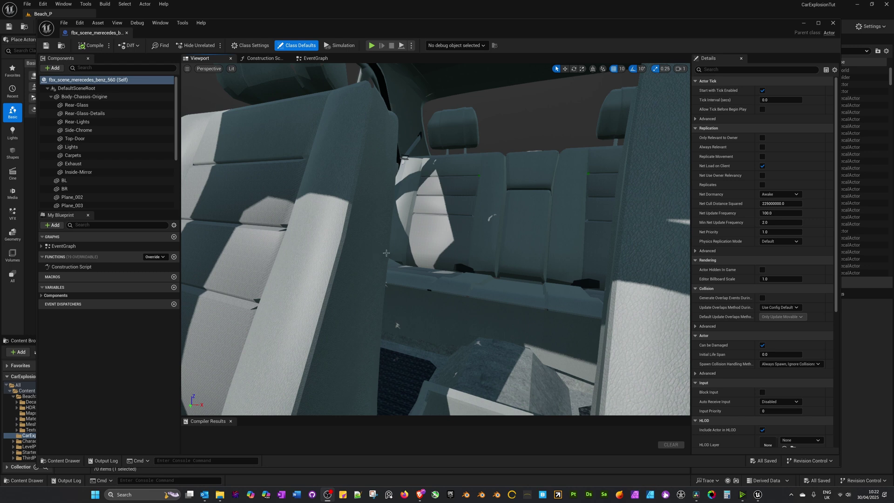
Check the whole car in the imported Mercedes blueprint, close it and rename the asset BP_Car.
right_drag(387, 253, 423, 181)
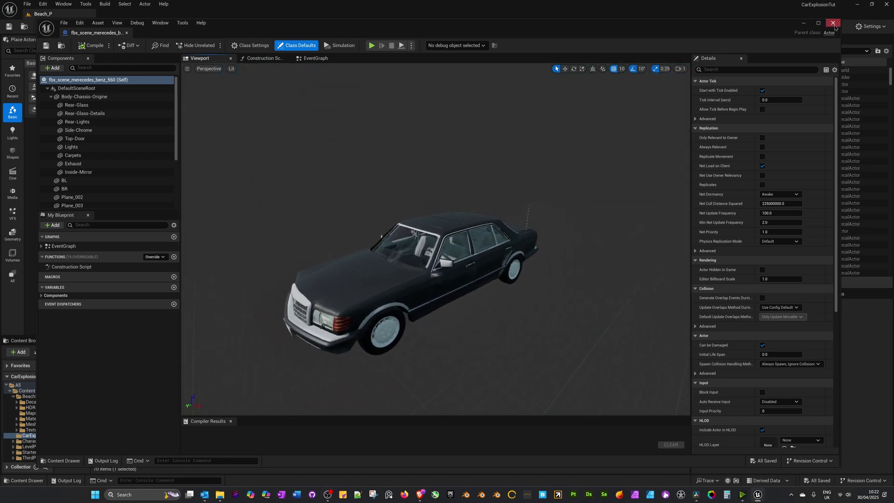
click(833, 23)
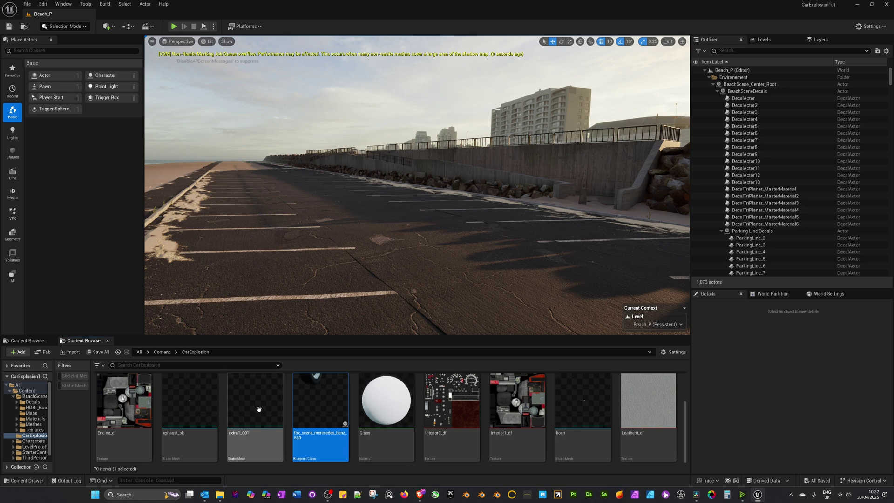
scroll(321, 425, up, 1)
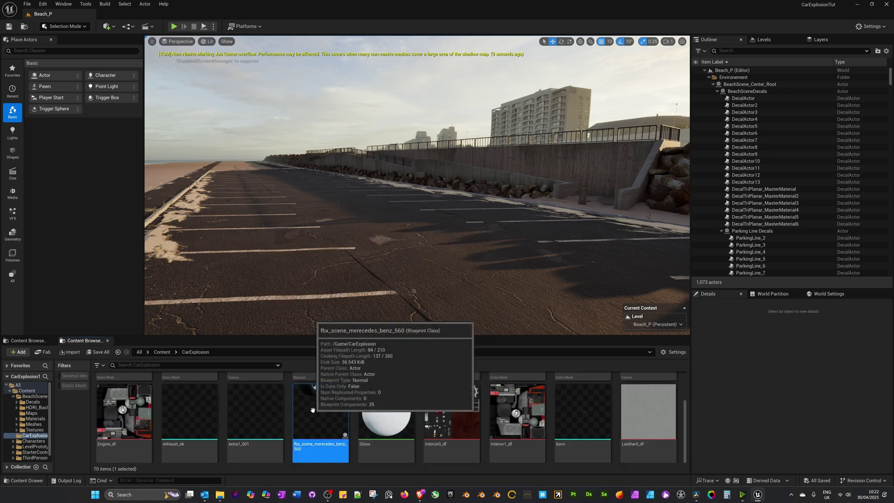
scroll(320, 425, down, 1)
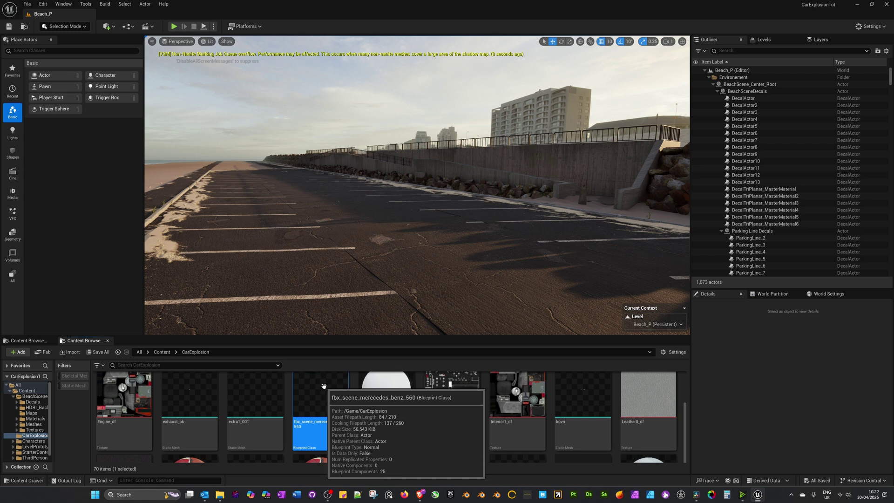
click(339, 435)
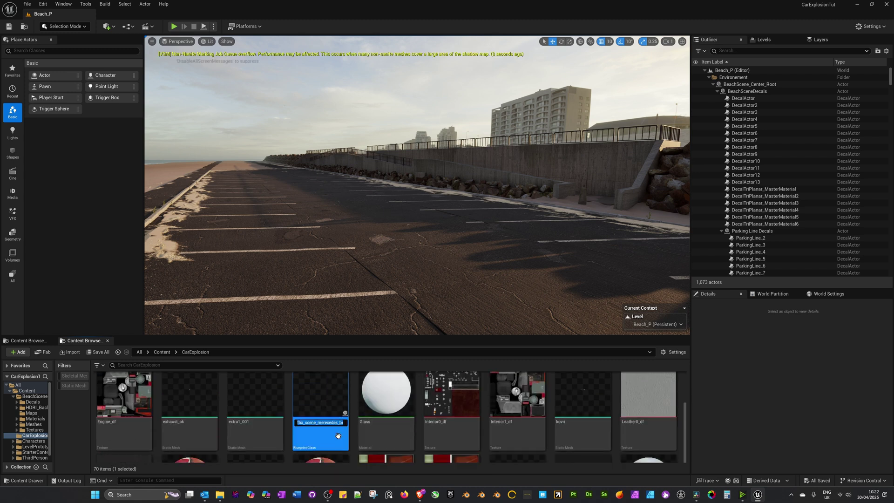
text(BP_Car)
key(Return)
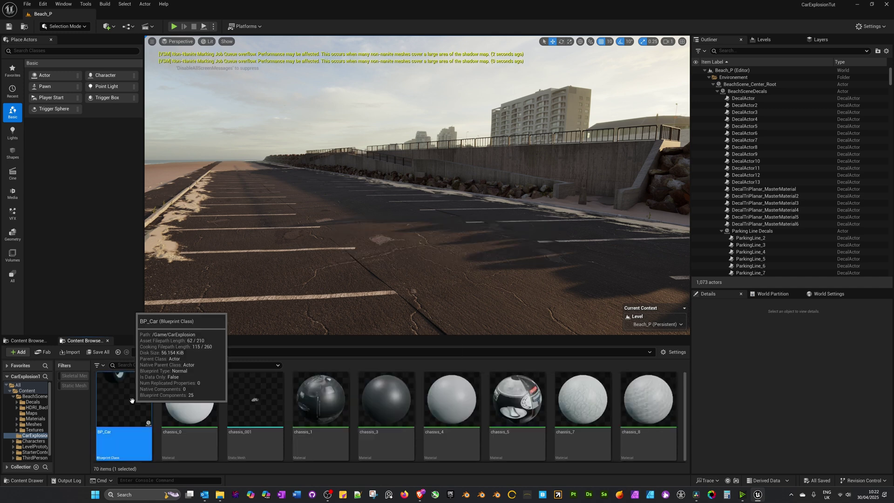
Open the BP_Car blueprint and show the whole car in its 3D view.
double_click(135, 401)
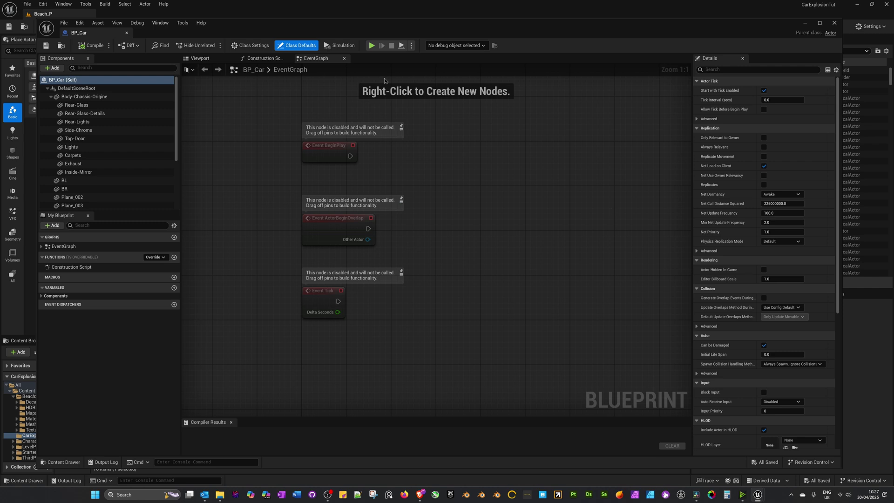
click(199, 58)
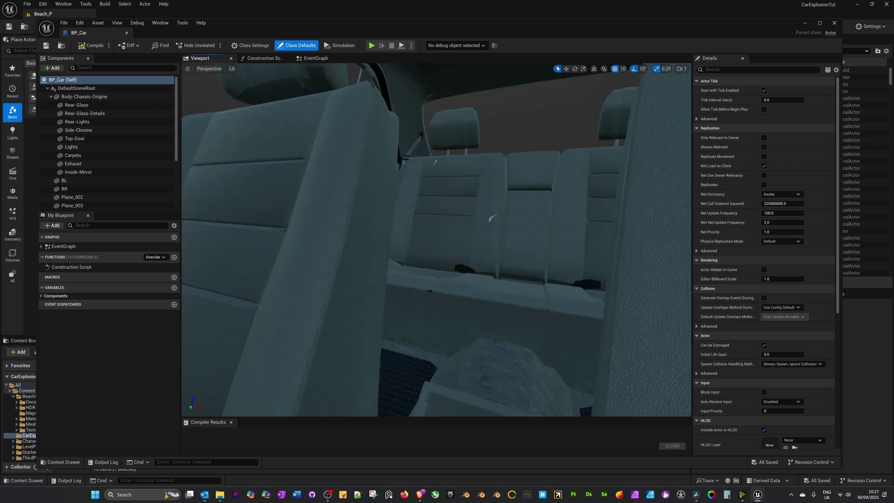
scroll(436, 239, down, 5)
scroll(202, 269, down, 5)
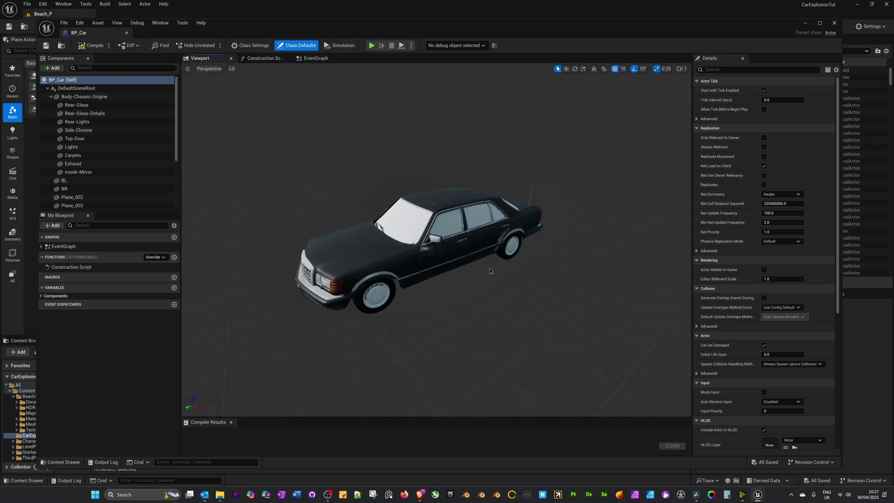
Try moving the car's rear side door away from the body as a separate part, and undo the move.
click(455, 258)
click(485, 242)
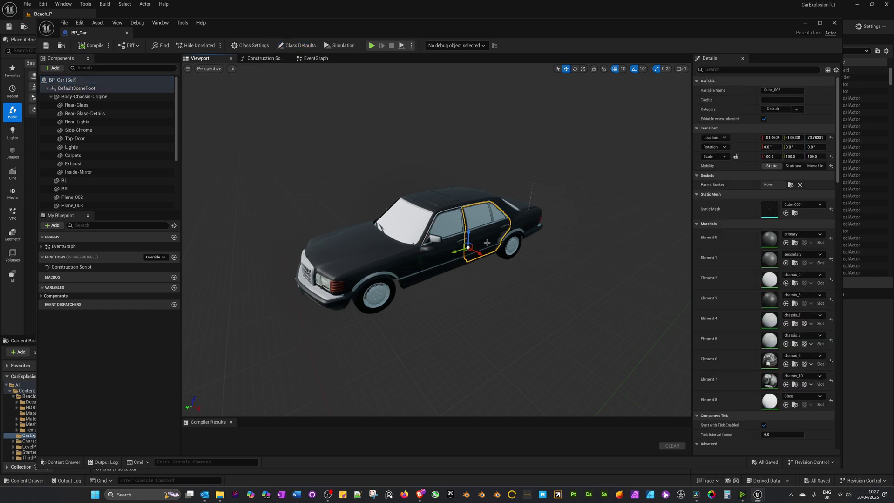
drag(477, 255, 550, 322)
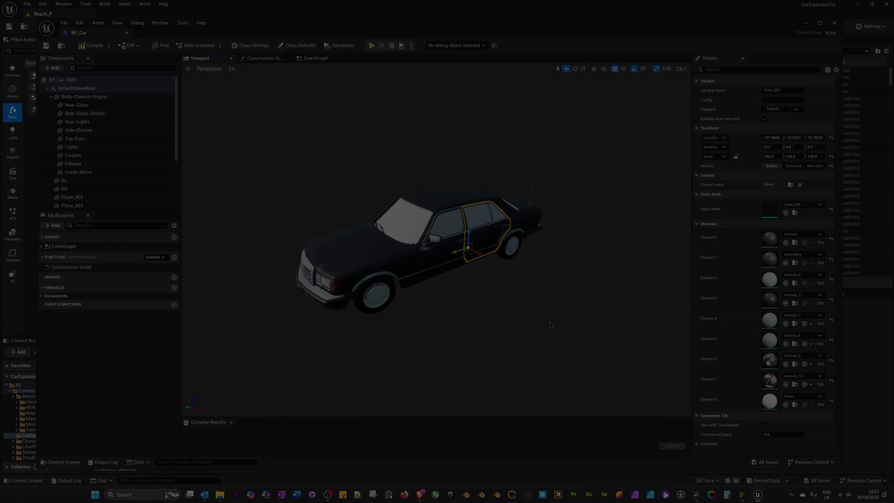
key(ctrl+z)
alt+drag(549, 322, 493, 354)
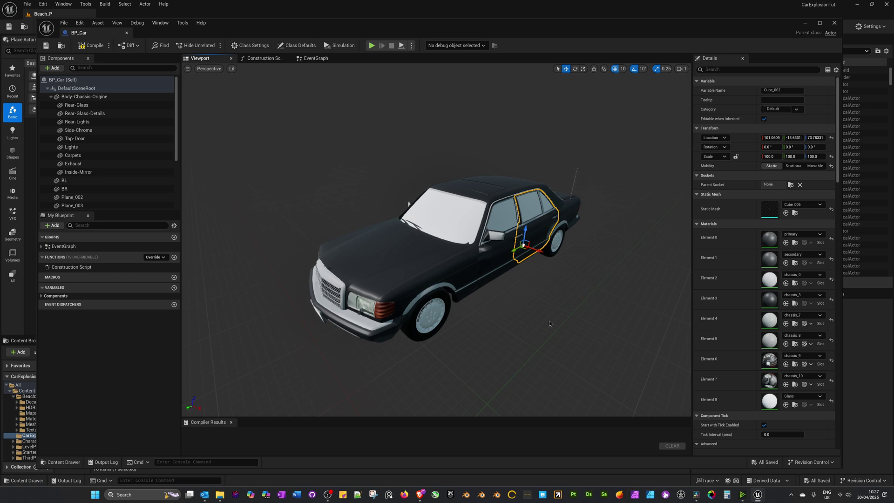
Assign the M_Glass material to the windscreen's Element 0 slot.
click(458, 218)
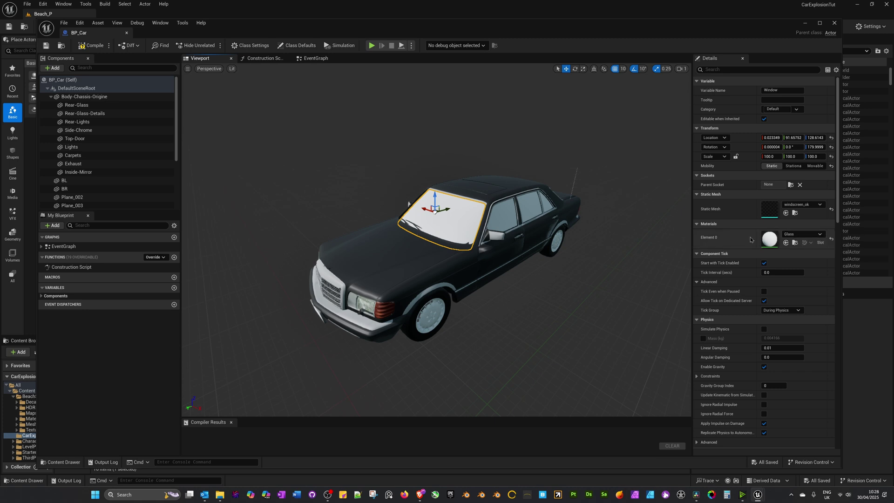
click(801, 235)
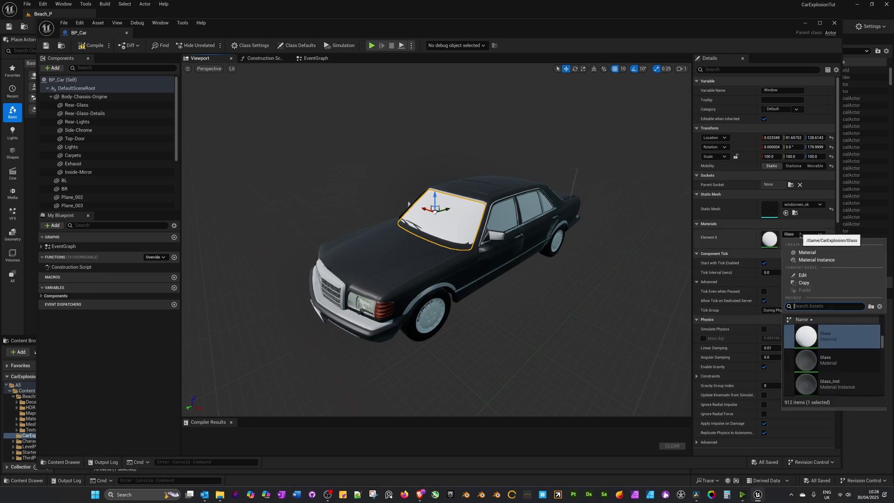
text(m_glas)
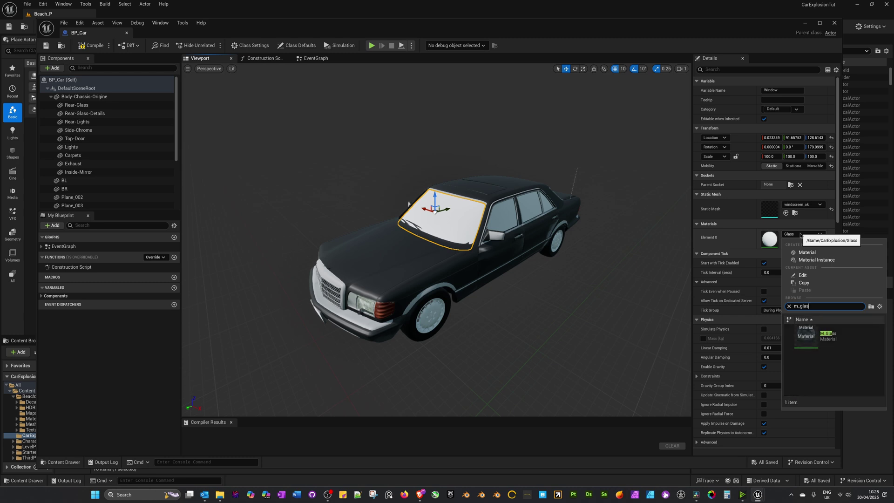
text(s)
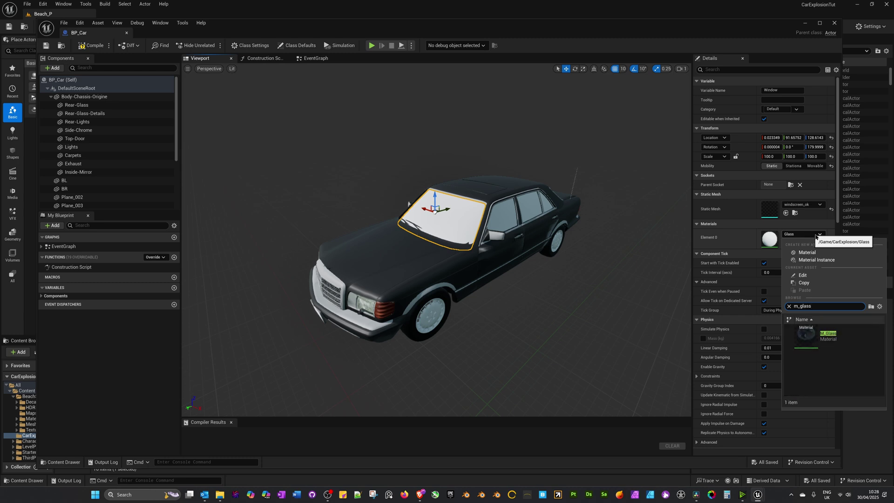
click(808, 338)
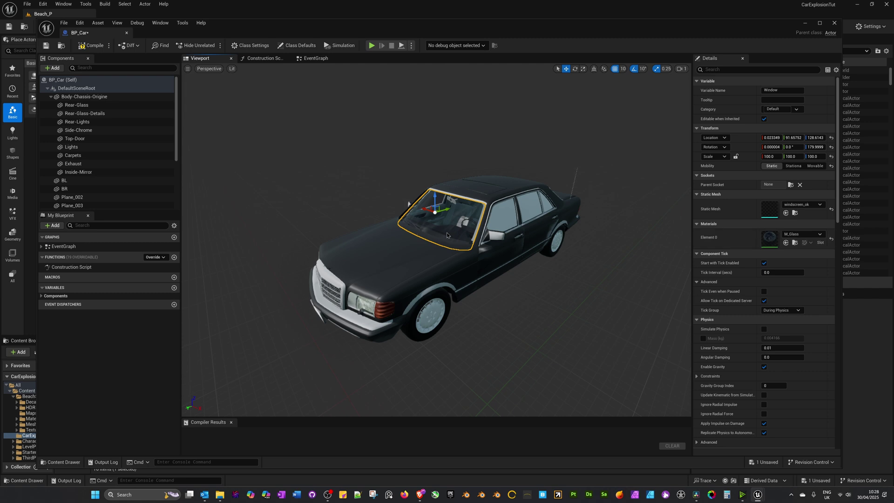
Check the Starter Content pack among the content packs that can be added to the project, without adding it.
double_click(230, 25)
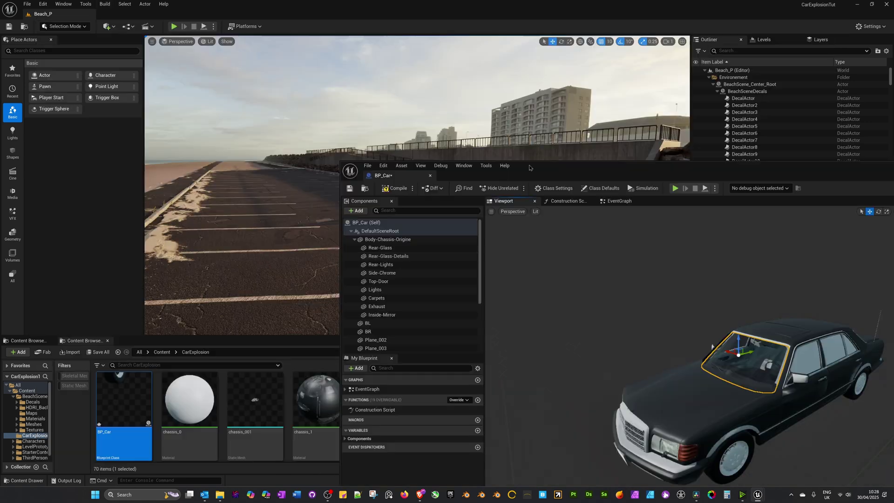
click(19, 352)
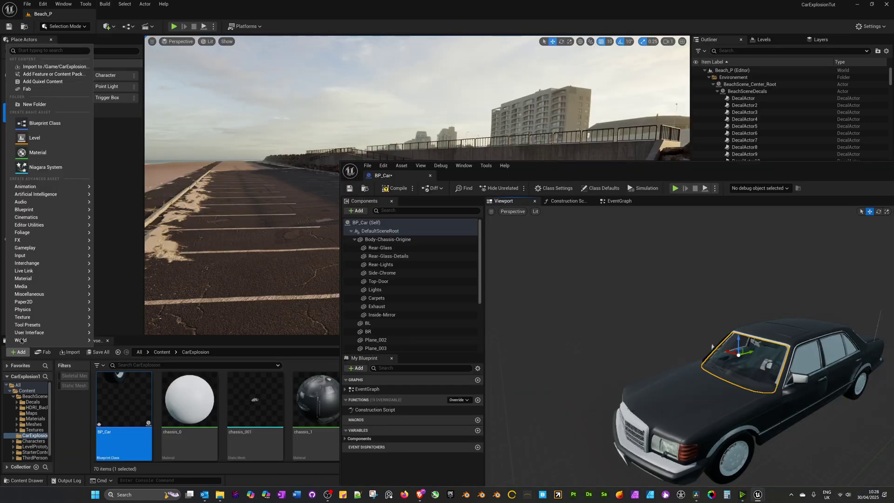
click(47, 76)
click(393, 169)
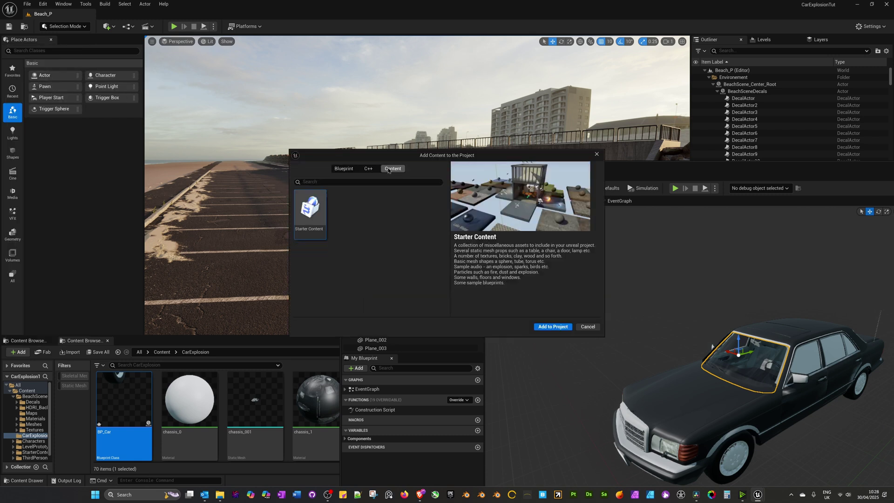
click(587, 327)
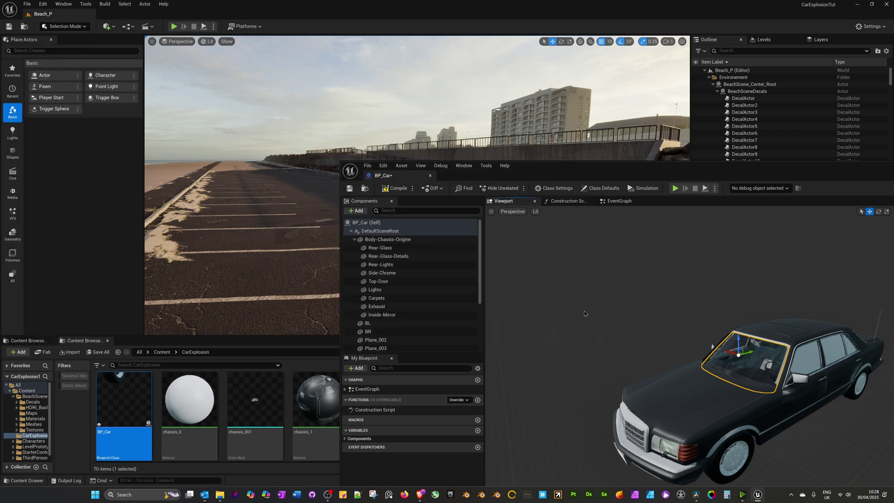
drag(708, 180, 393, 32)
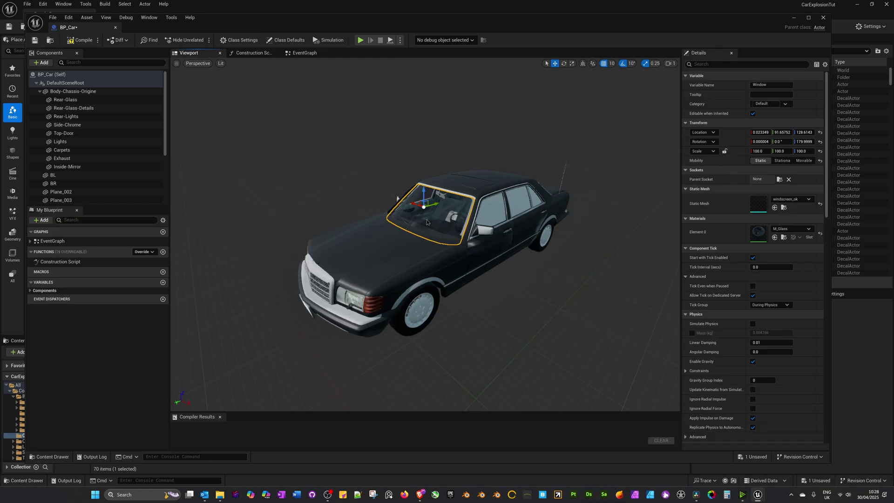
Assign the M_Glass material to the Element 8 glass slot of the car's front door.
right_drag(427, 220, 391, 216)
middle_drag(443, 261, 529, 261)
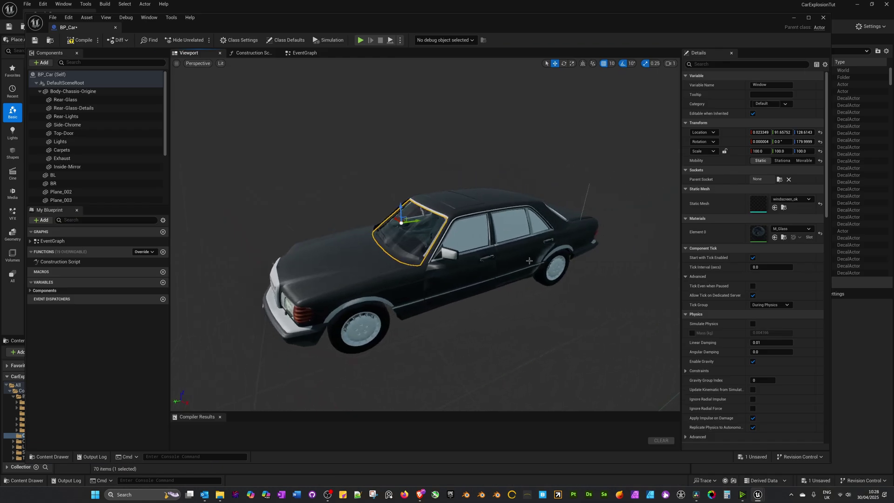
click(465, 266)
scroll(792, 373, down, 1)
click(792, 380)
text(m_l)
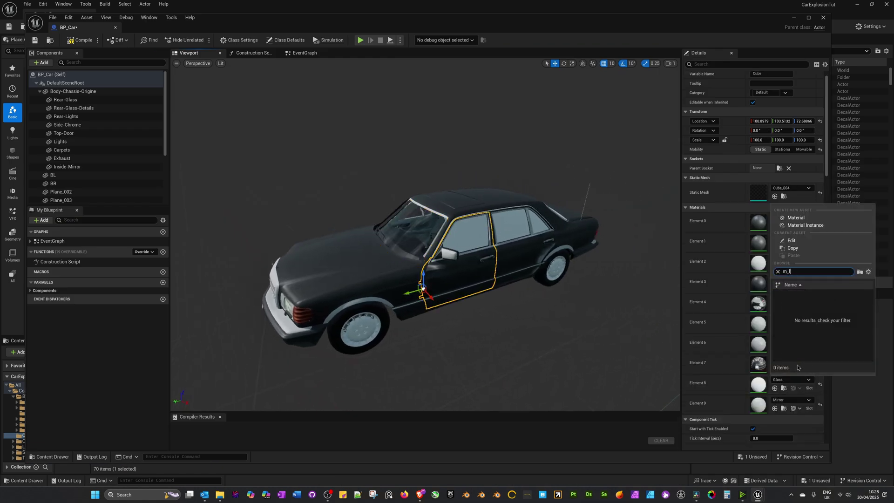
Assign M_Glass to the Element 8 glass slot of the opposite front door, and compile and save the blueprint.
drag(513, 326, 396, 326)
click(791, 380)
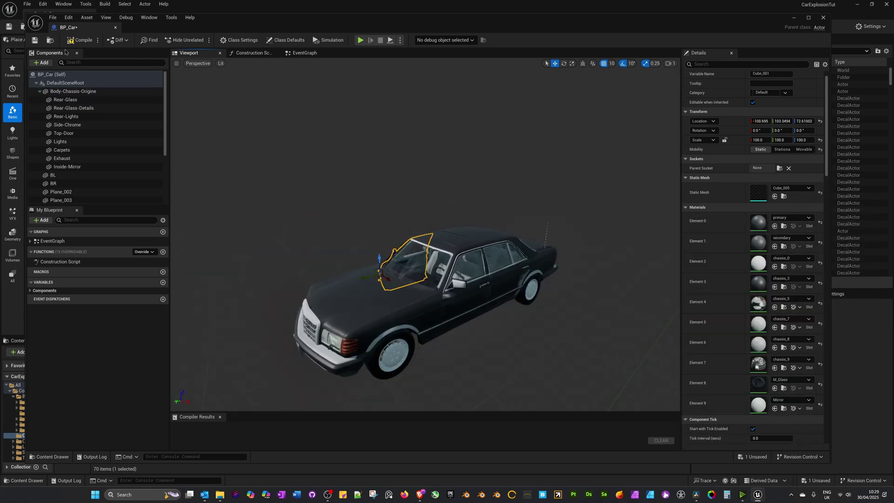
click(80, 40)
click(34, 40)
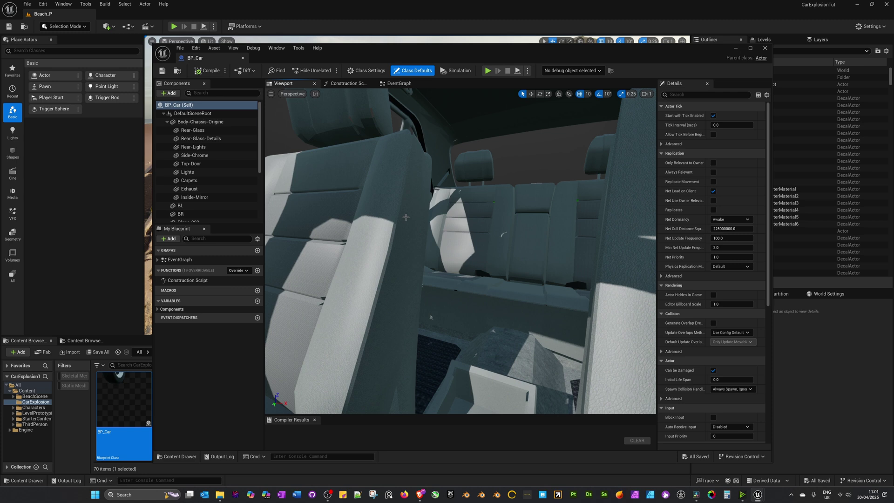
Dock the BP_Car editor beside the level and place a BP_Car instance in the Beach_P car park at about X -690, Y 340.
drag(198, 60, 126, 17)
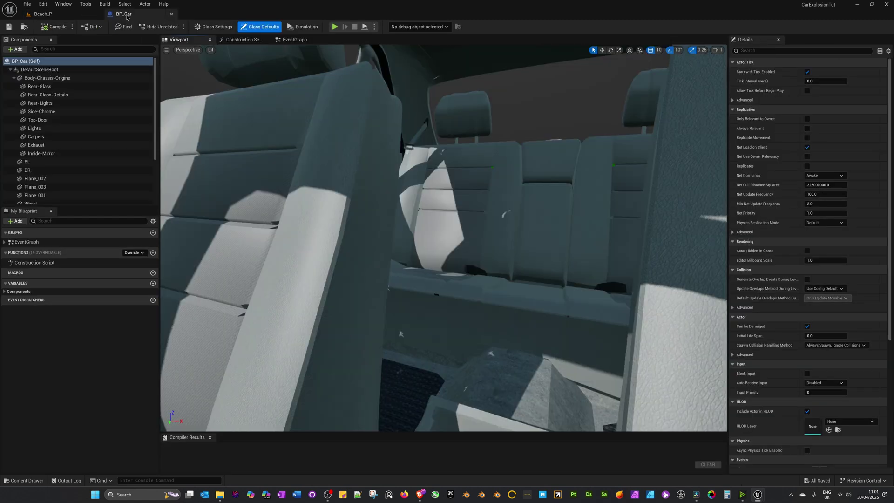
click(49, 16)
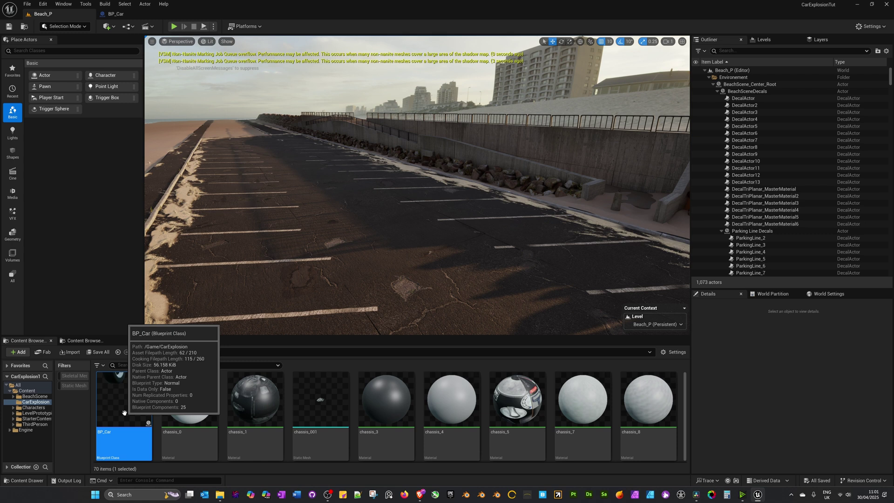
drag(124, 412, 403, 217)
right_drag(323, 248, 334, 248)
drag(438, 241, 375, 212)
drag(421, 257, 375, 197)
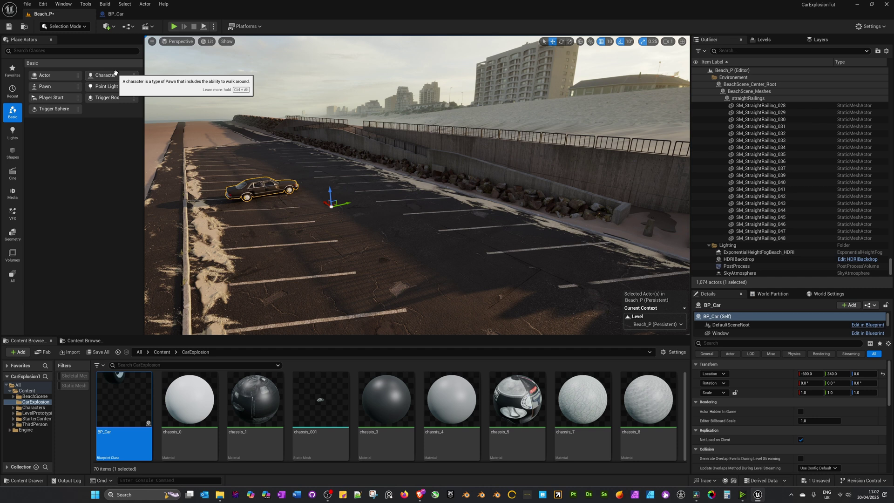
Set the mobility of all BP_Car mesh components, from Body-Chassis-Origine down, to Movable and compile the blueprint.
click(116, 14)
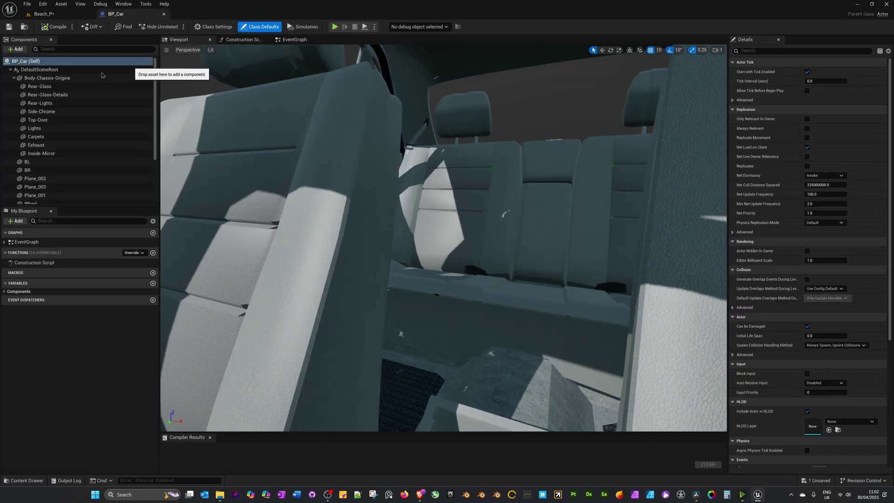
click(42, 77)
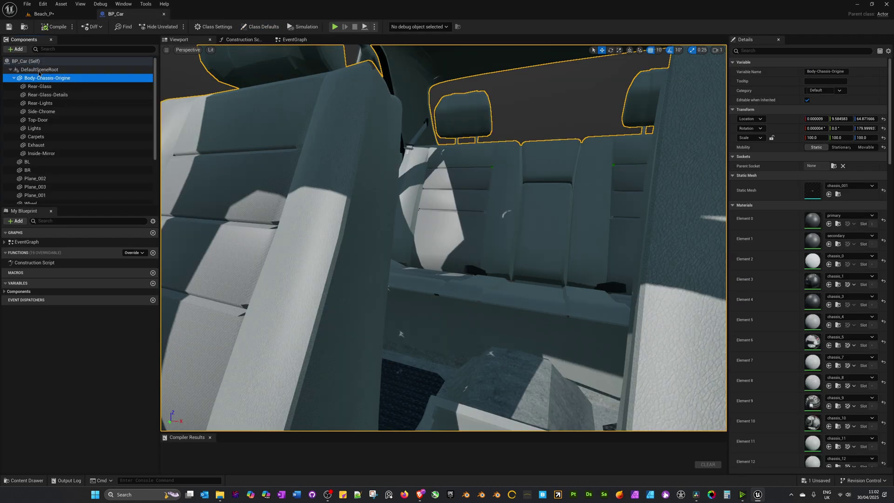
scroll(33, 172, down, 3)
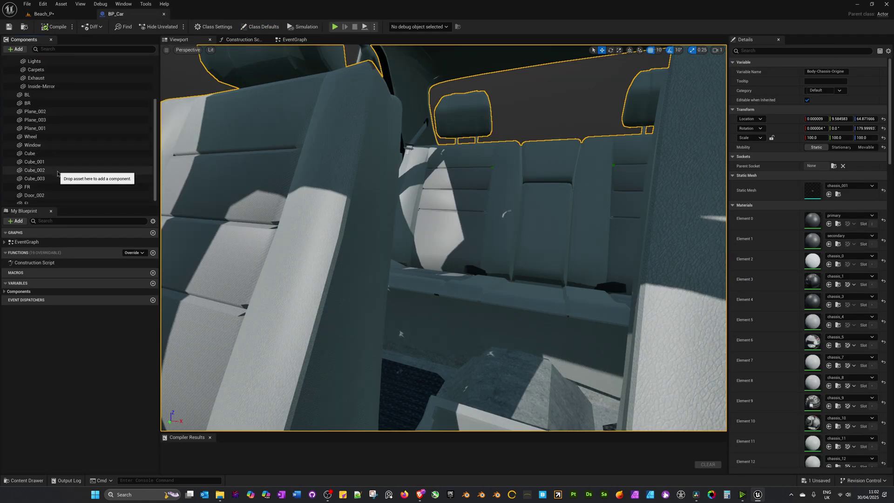
shift+click(33, 199)
scroll(50, 157, up, 3)
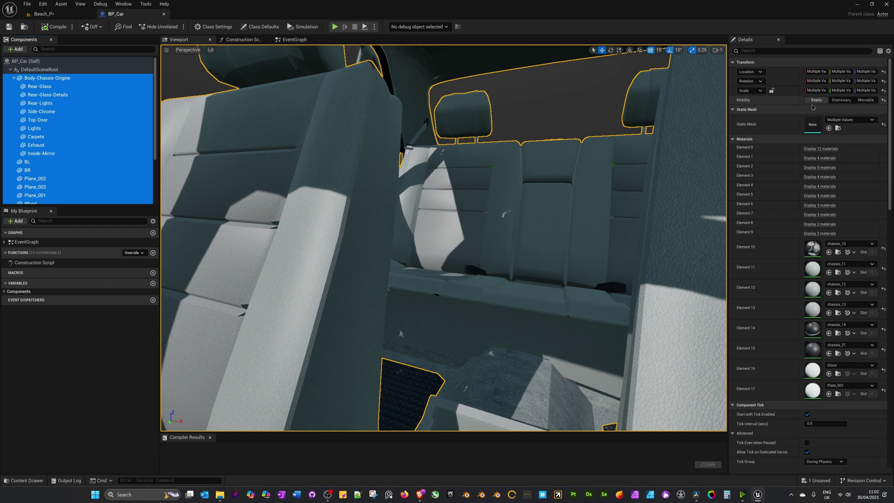
click(867, 100)
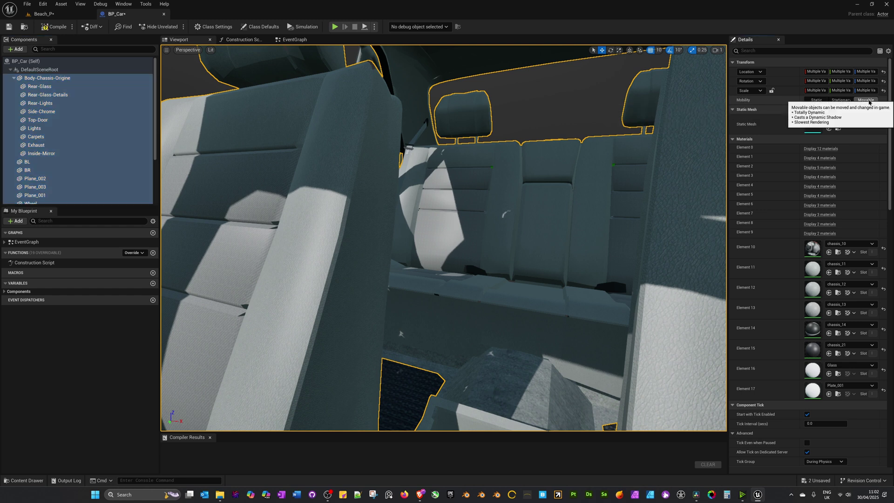
click(45, 28)
Move the car in the Beach_P level along the X axis to about X -2150.
click(42, 14)
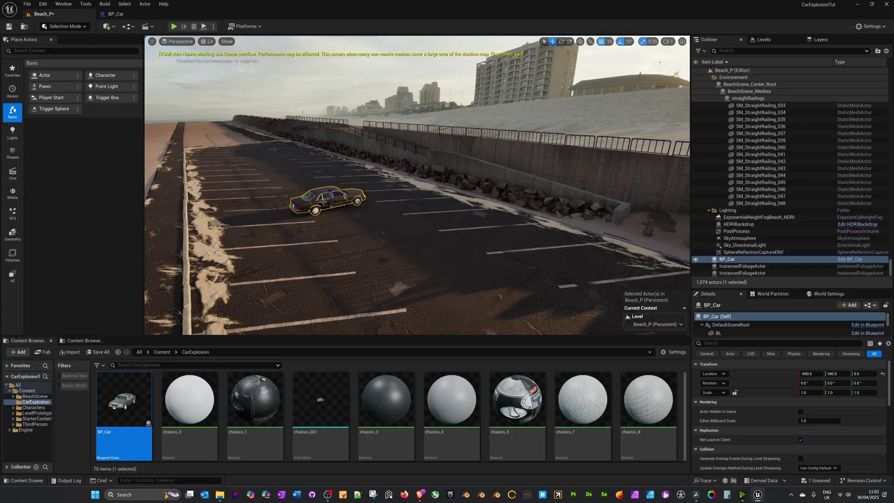
key(s)
right_drag(323, 202, 323, 228)
drag(333, 166, 493, 267)
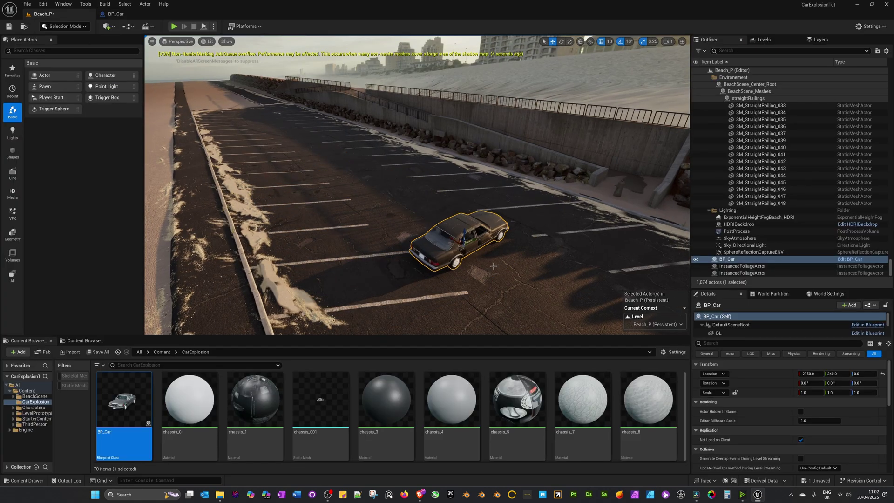
key(w)
right_drag(494, 266, 413, 235)
key(s)
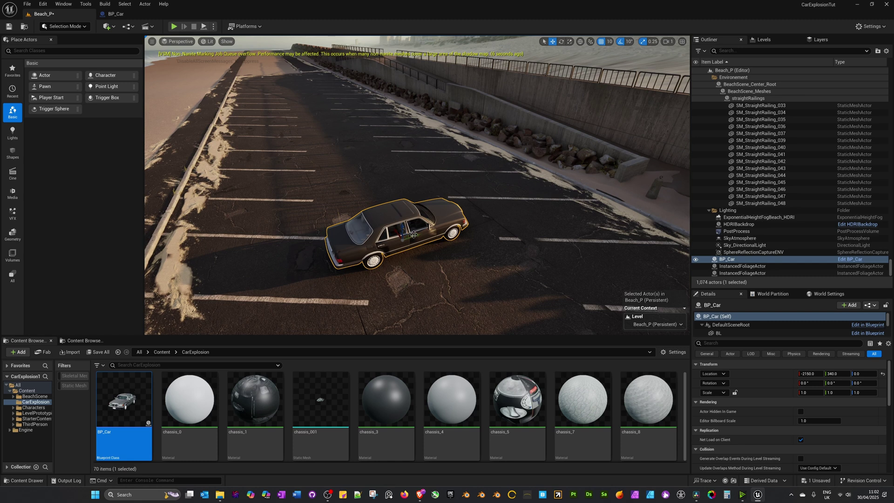
Move the car closer to the sea wall's parking bays, to about X -1840, Y 700.
drag(413, 234, 483, 214)
key(w)
right_drag(482, 214, 439, 214)
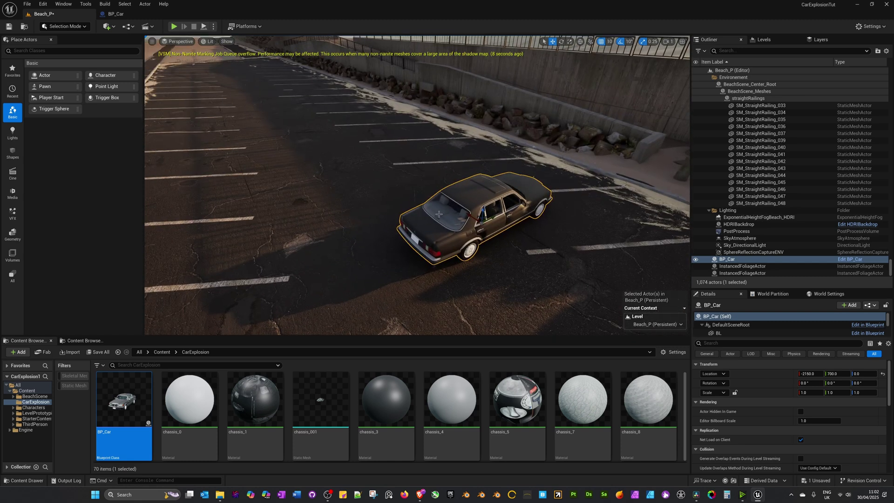
drag(471, 215, 405, 184)
right_drag(405, 184, 431, 153)
key(w)
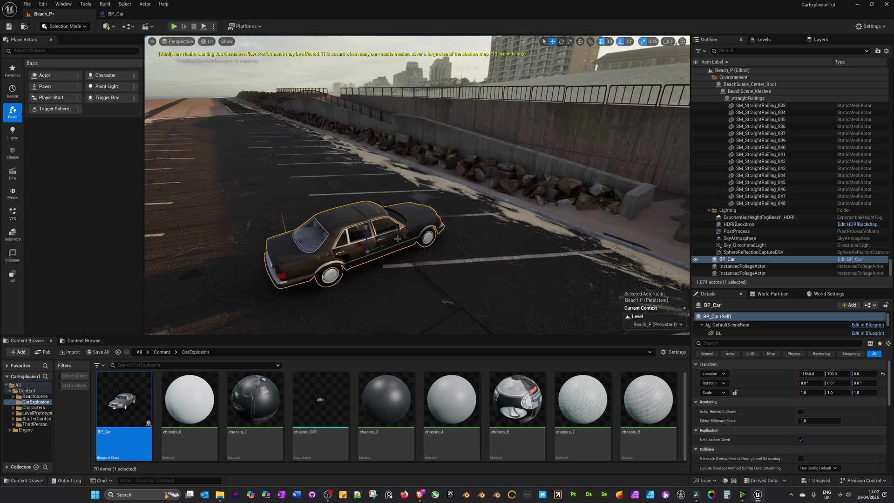
Rotate the car about its vertical axis by about 30° on the parking area.
key(e)
drag(370, 268, 439, 245)
key(w)
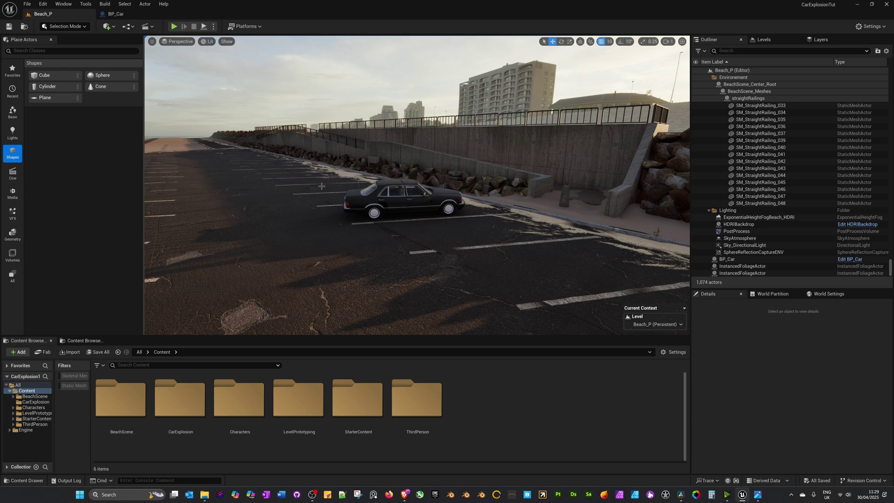
Open BP_Car's event graph and delete the default BeginPlay, ActorBeginOverlap and Tick event nodes.
click(116, 14)
right_drag(220, 103, 247, 212)
drag(316, 167, 300, 207)
drag(236, 156, 412, 391)
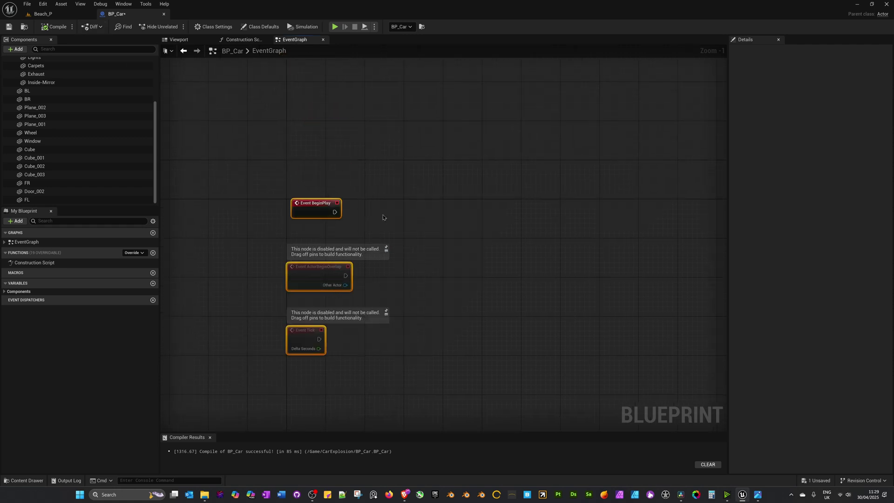
key(Delete)
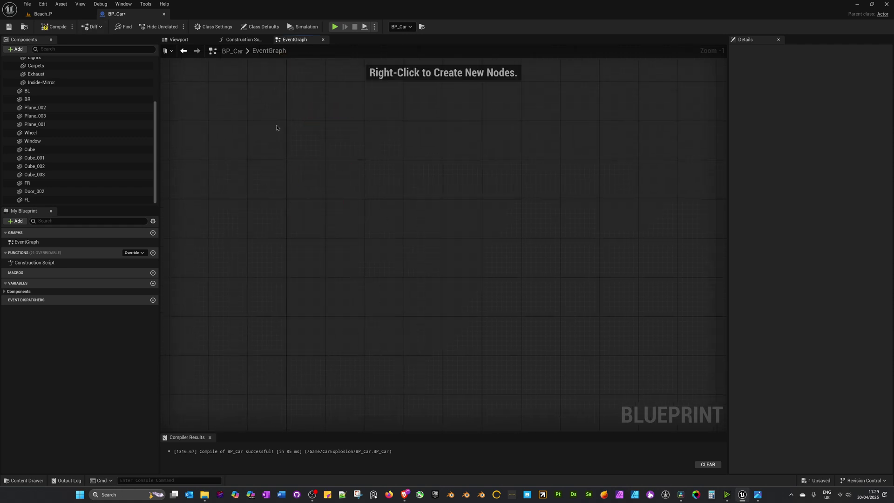
right_drag(277, 128, 287, 150)
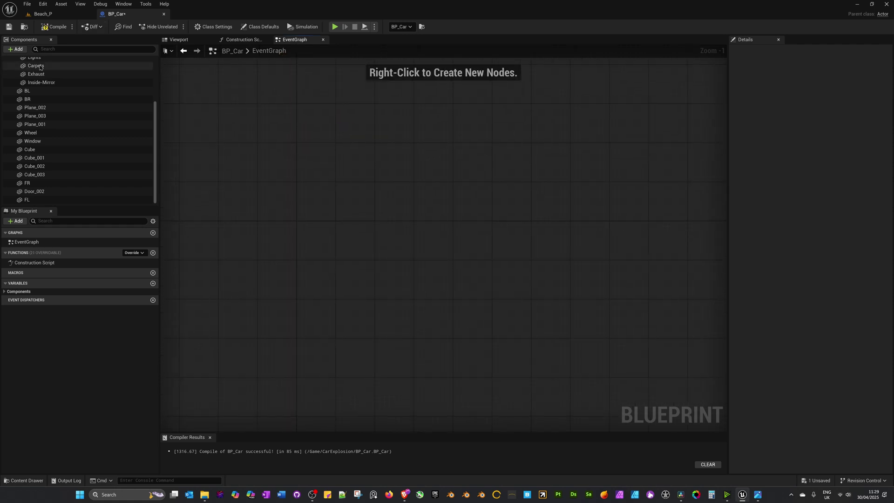
Add a Box Collision component to BP_Car, keeping the name Box.
click(179, 40)
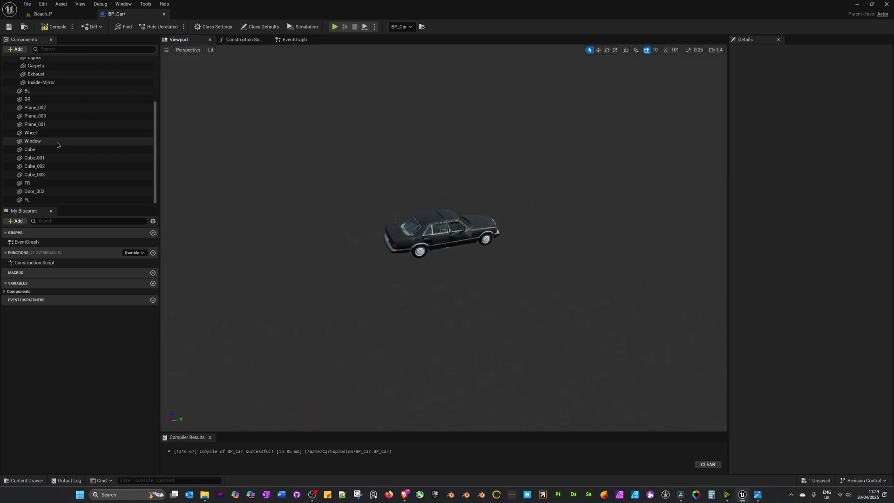
scroll(57, 144, up, 3)
click(17, 50)
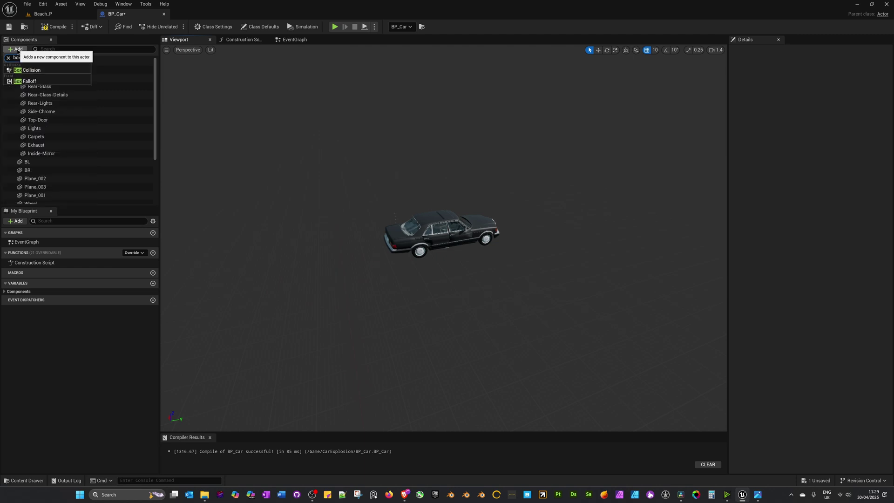
click(28, 74)
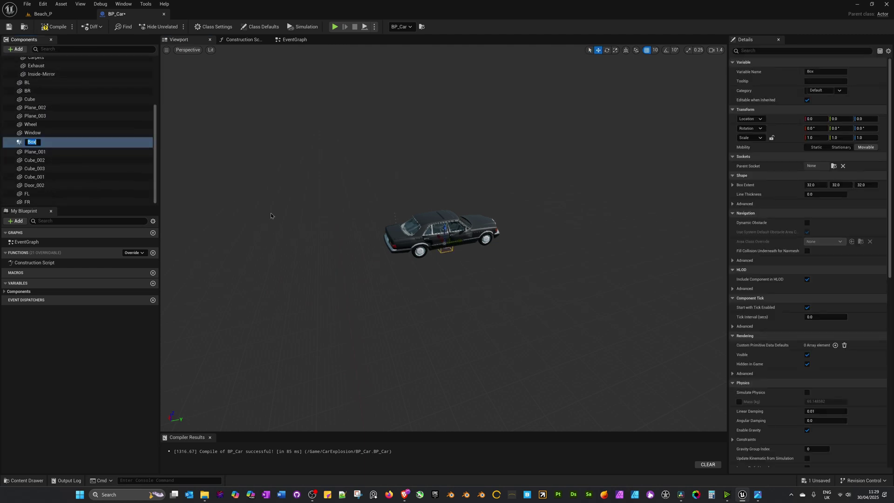
key(Return)
Scale the collision box to surround the car, about 23.5 × 19.1 × 13.6.
key(r)
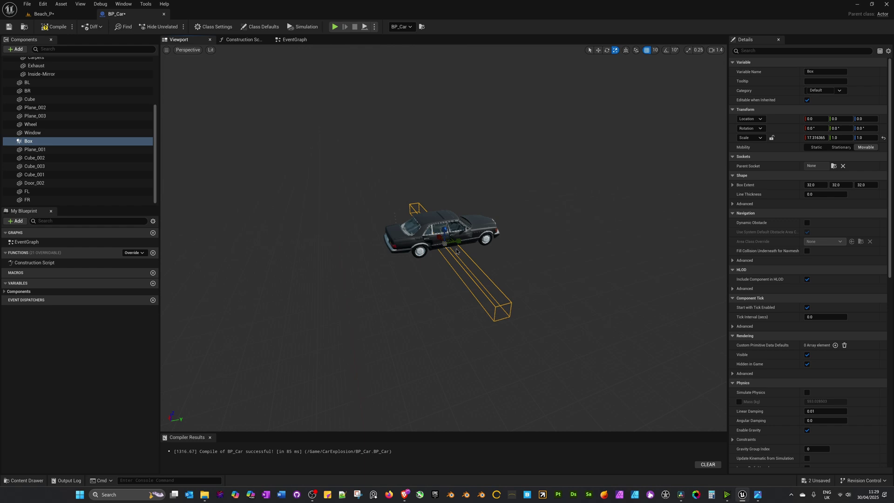
drag(456, 251, 501, 289)
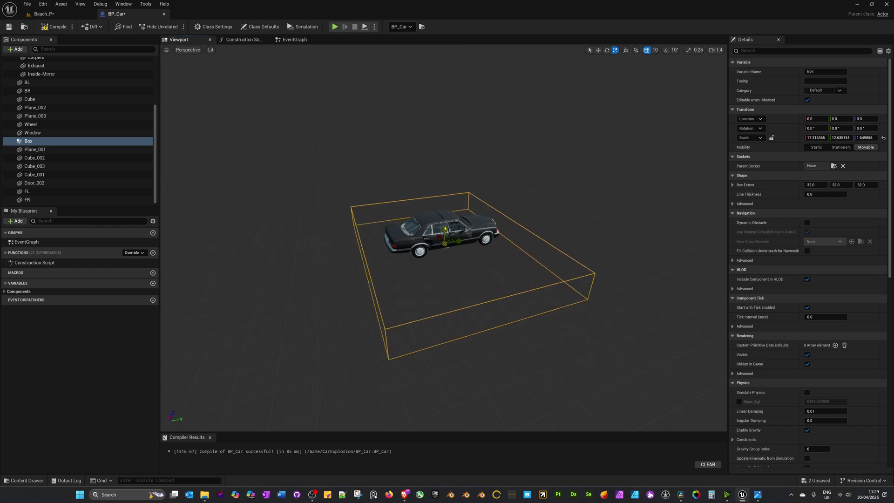
drag(445, 229, 445, 165)
alt+drag(465, 313, 487, 206)
right_drag(487, 206, 464, 201)
key(w)
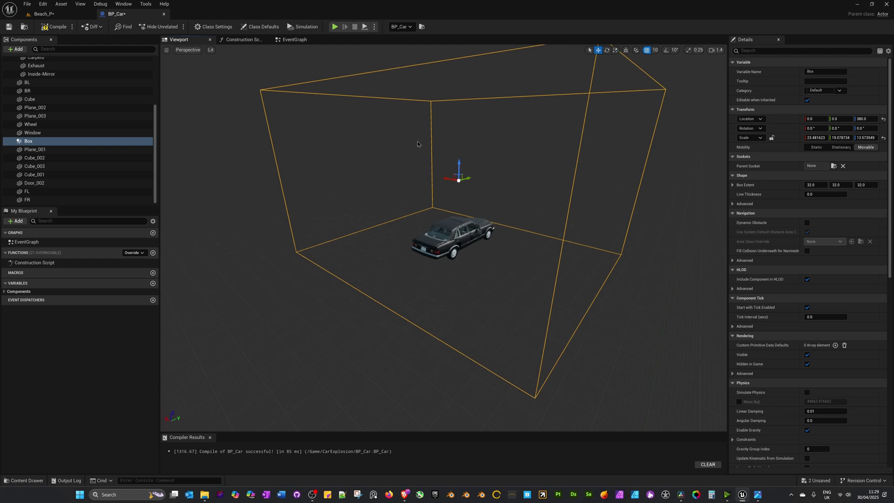
Raise the collision box to about Z 450, adjust its overall scale and compile the blueprint.
drag(458, 162, 458, 142)
right_drag(458, 142, 437, 139)
drag(437, 138, 436, 144)
right_drag(433, 210, 438, 230)
key(r)
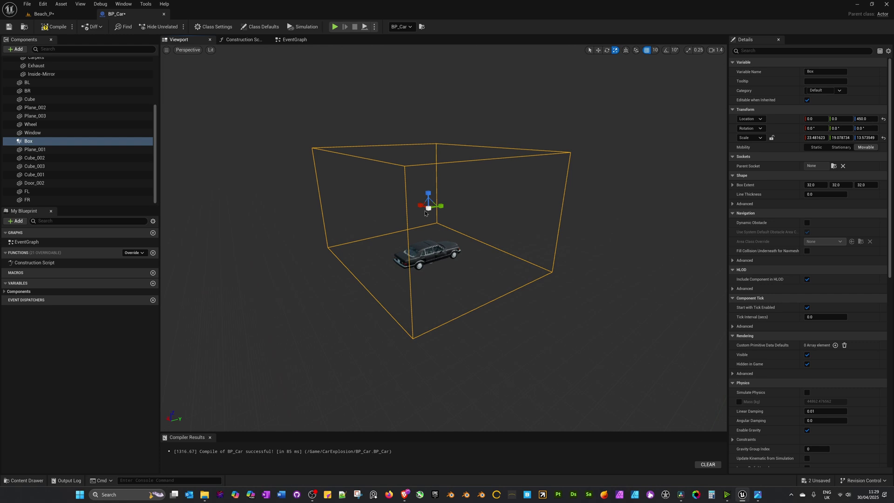
drag(425, 214, 431, 219)
click(52, 29)
Select the car in the Beach_P level and examine how far its collision box extends around it.
click(44, 13)
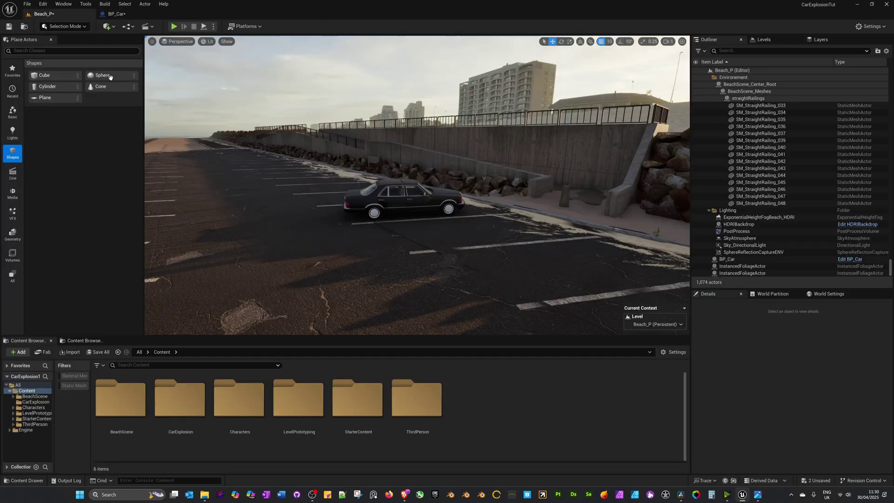
right_drag(363, 175, 441, 245)
click(362, 175)
scroll(386, 210, up, 2)
key(g)
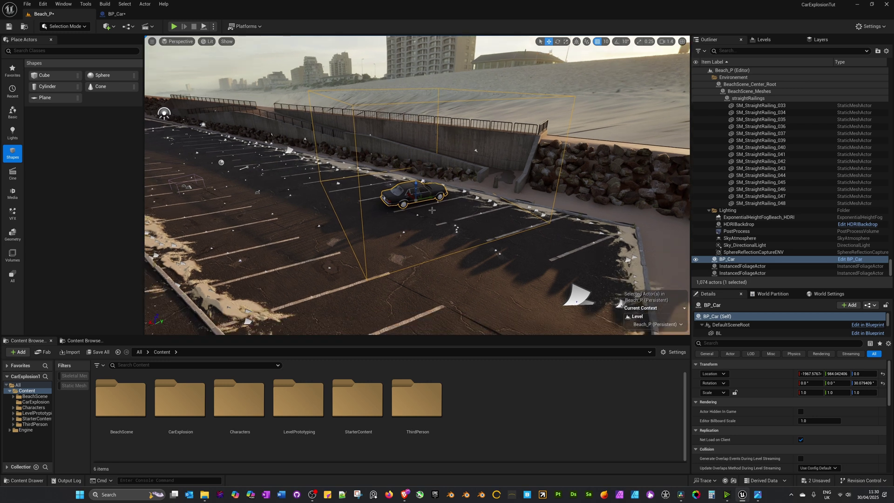
Switch the level viewport to game view and look over the car in the parking lot.
key(g)
key(w)
right_drag(432, 210, 409, 204)
key(s)
Save BP_Car and add an On Component Begin Overlap event for the Box component in its event graph.
click(116, 14)
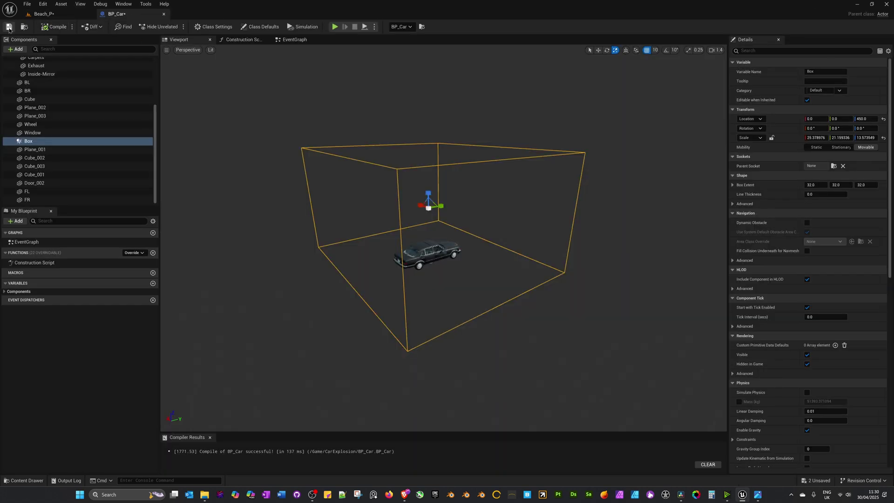
click(295, 39)
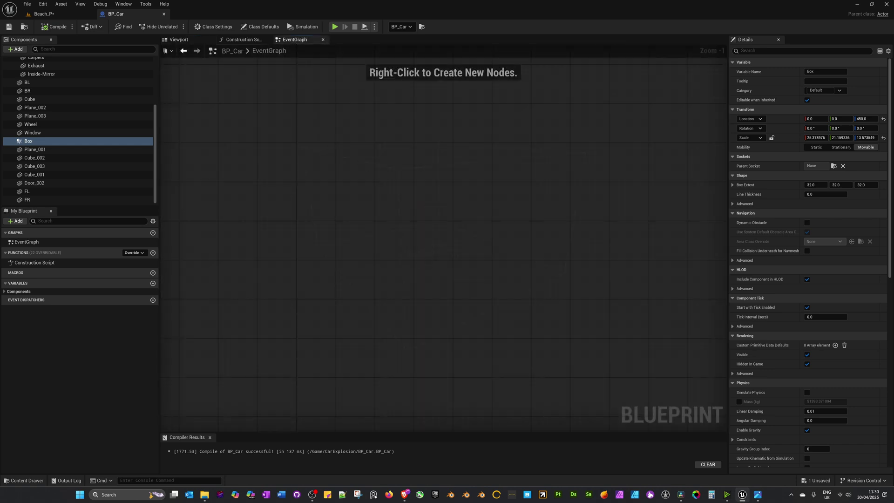
right_click(27, 145)
mouse_move(49, 168)
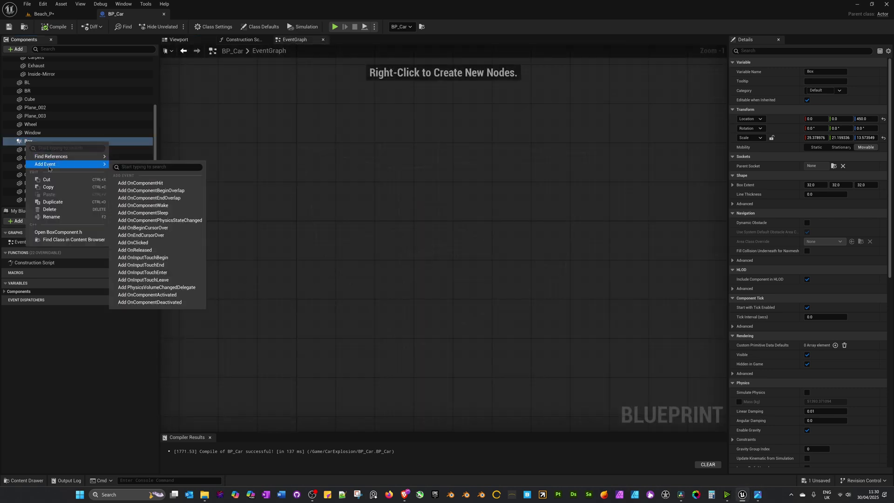
click(132, 192)
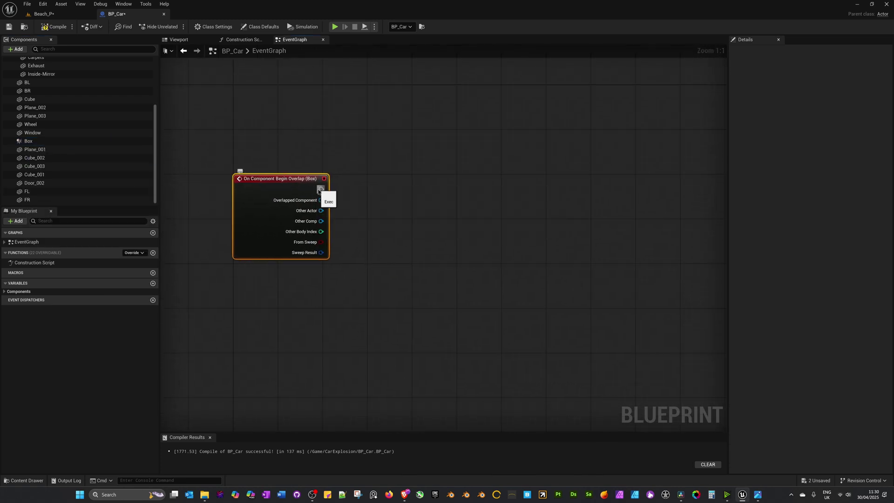
Add a general Set Simulate Physics node, not bound to a component, to the overlap event's execution output.
drag(321, 189, 463, 162)
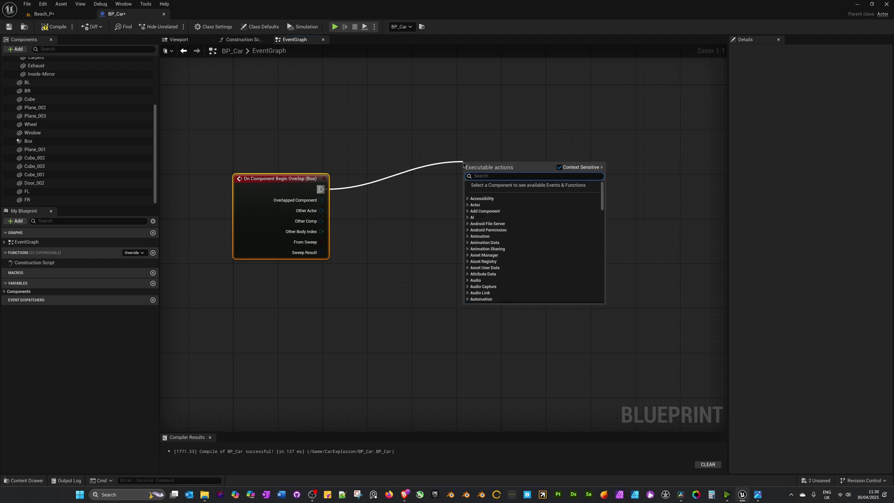
text(set simulate)
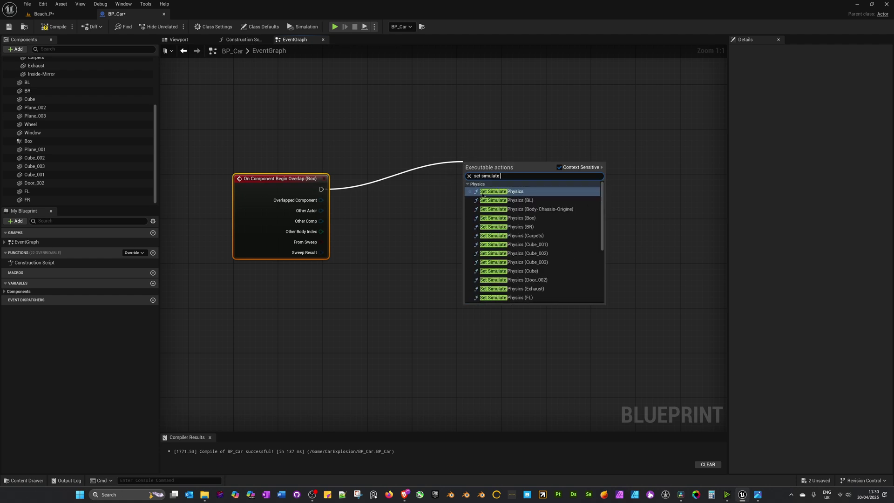
scroll(538, 259, down, 2)
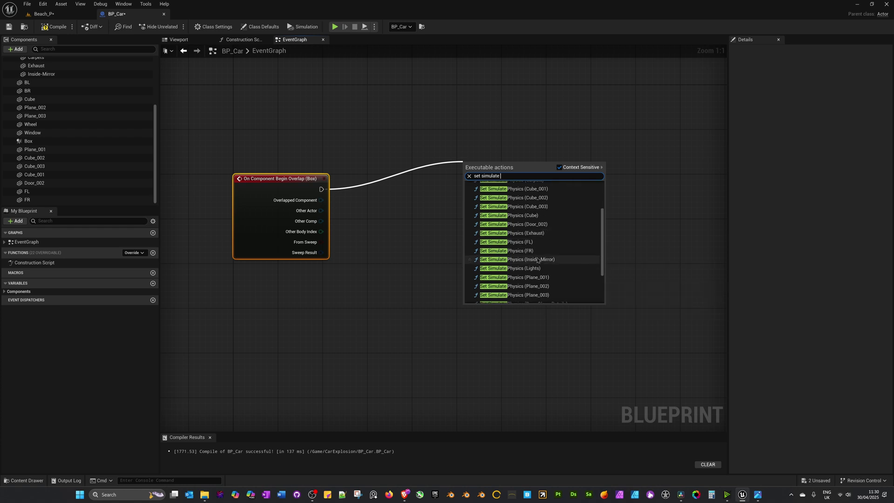
scroll(538, 259, up, 2)
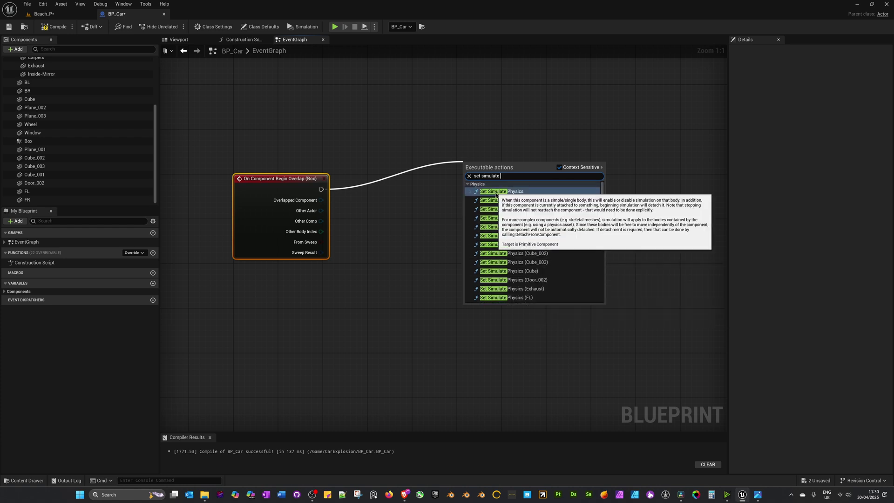
click(481, 193)
drag(505, 166, 515, 176)
Try wiring Side-Chrome and Rear-Lights as individual targets of Set Simulate Physics, and delete both references.
scroll(70, 140, up, 3)
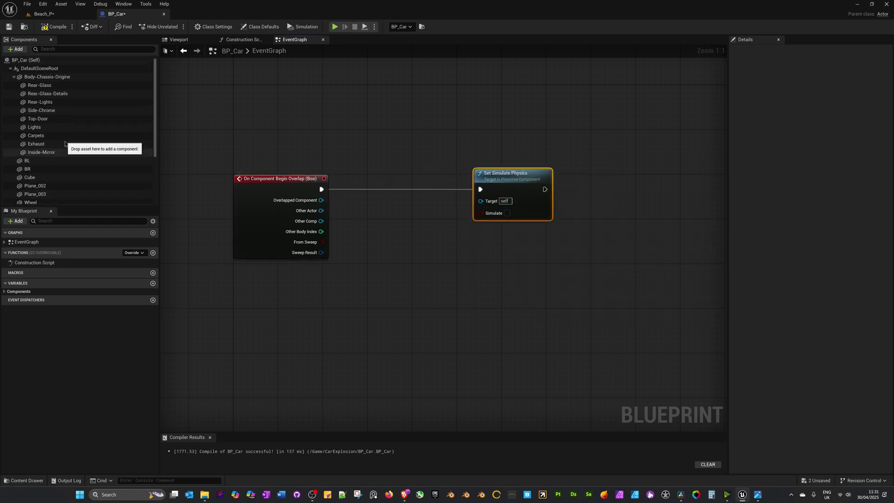
drag(42, 110, 480, 200)
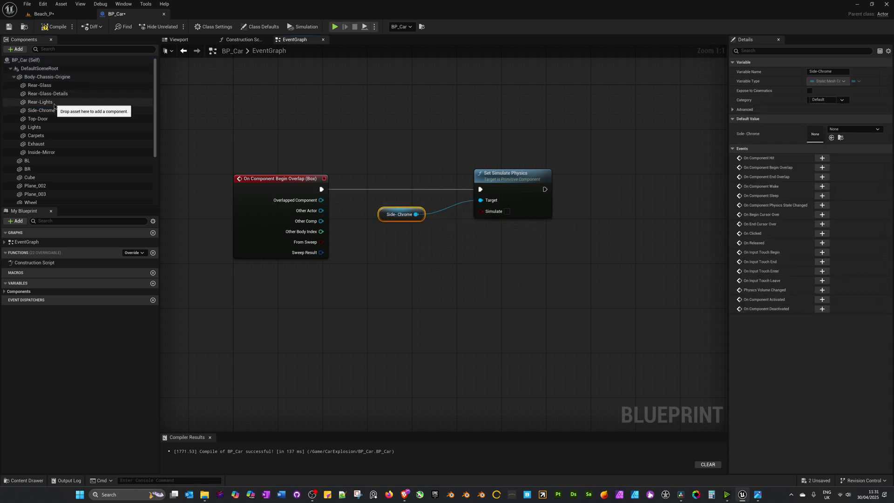
drag(40, 102, 481, 200)
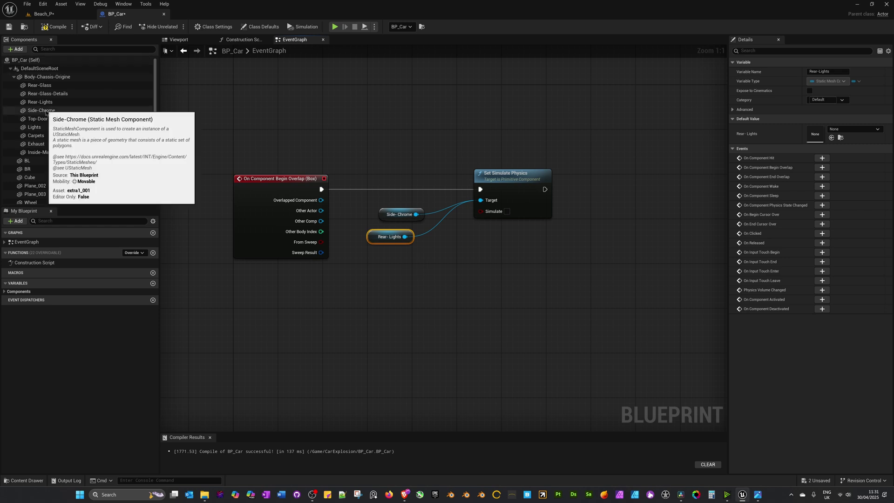
scroll(50, 150, down, 3)
scroll(50, 150, up, 3)
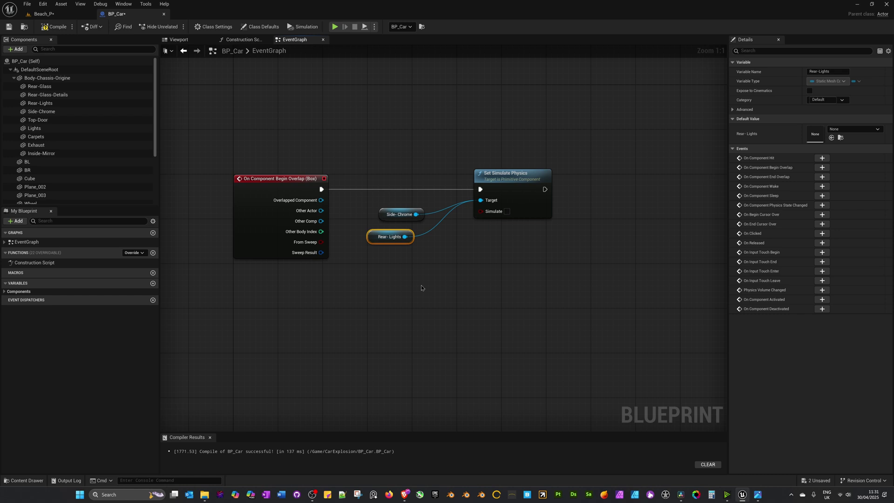
scroll(76, 124, down, 3)
drag(435, 281, 378, 210)
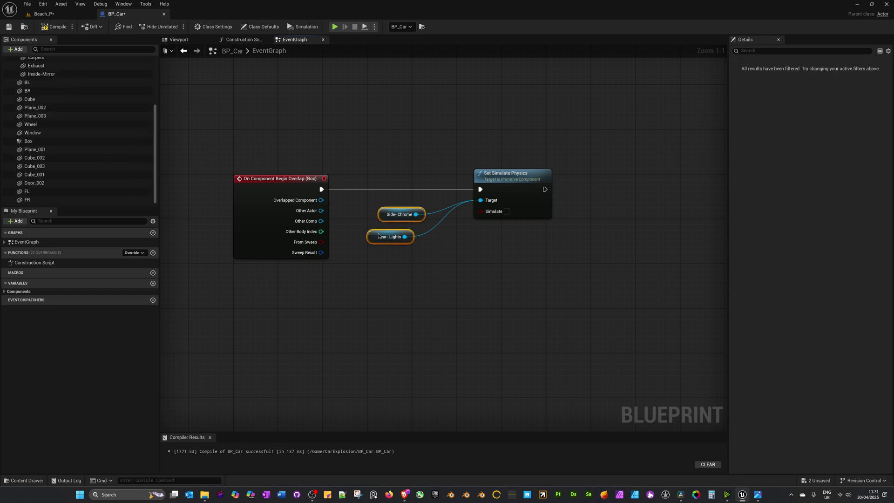
key(Delete)
Make room before Set Simulate Physics and add a Get Components by Tag node with the tag Parts.
drag(512, 176, 630, 176)
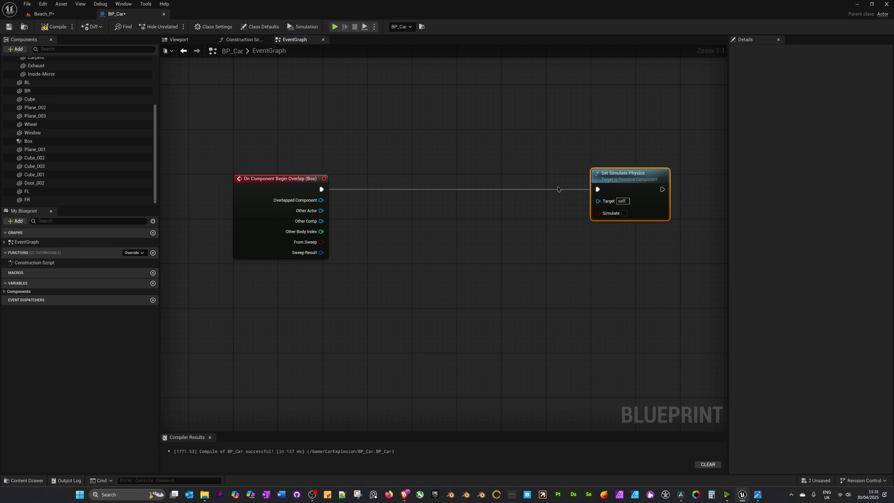
right_click(419, 227)
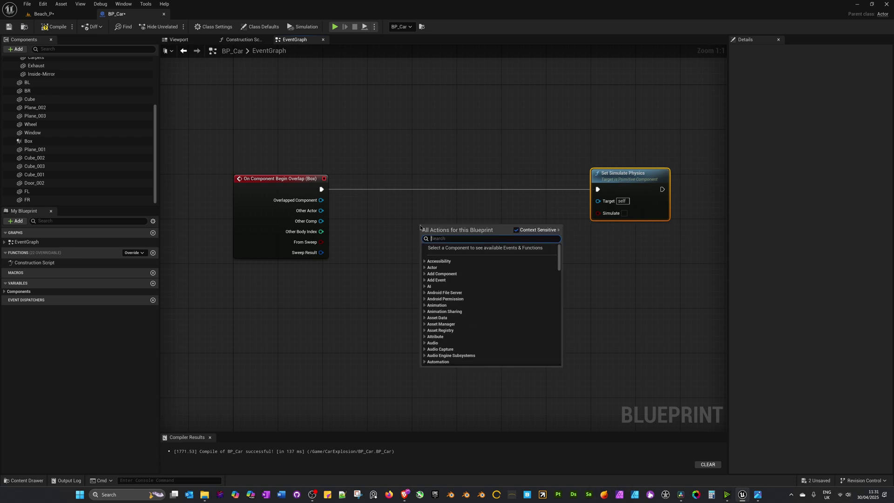
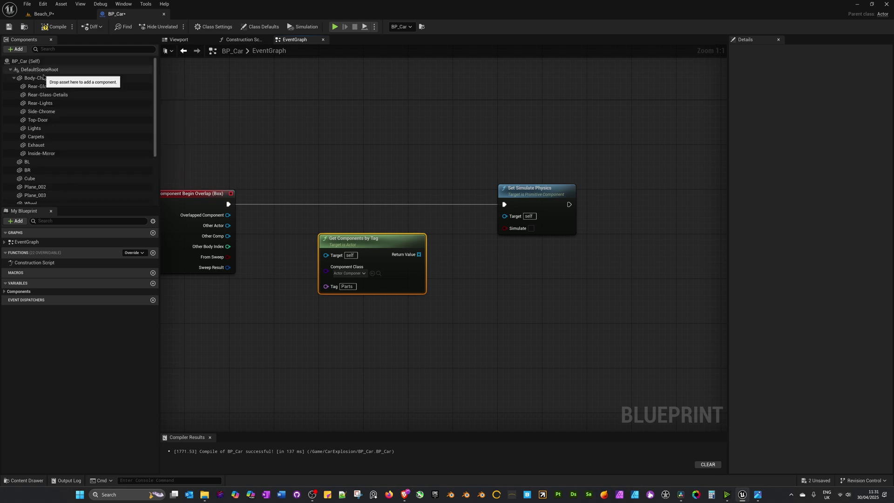
Give every car component from Body-Chassis-Origine to FR, except Box, a component tag named Parts.
click(43, 77)
scroll(60, 139, down, 4)
shift+click(65, 198)
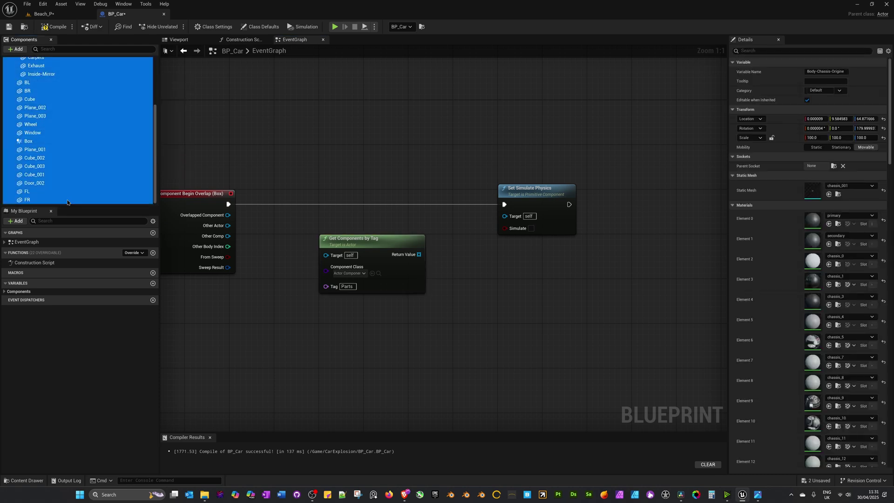
ctrl+click(29, 143)
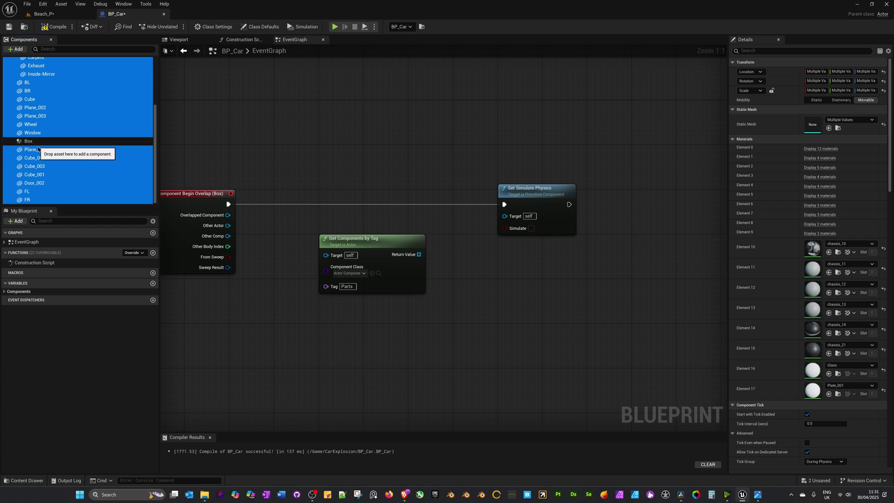
scroll(33, 149, up, 4)
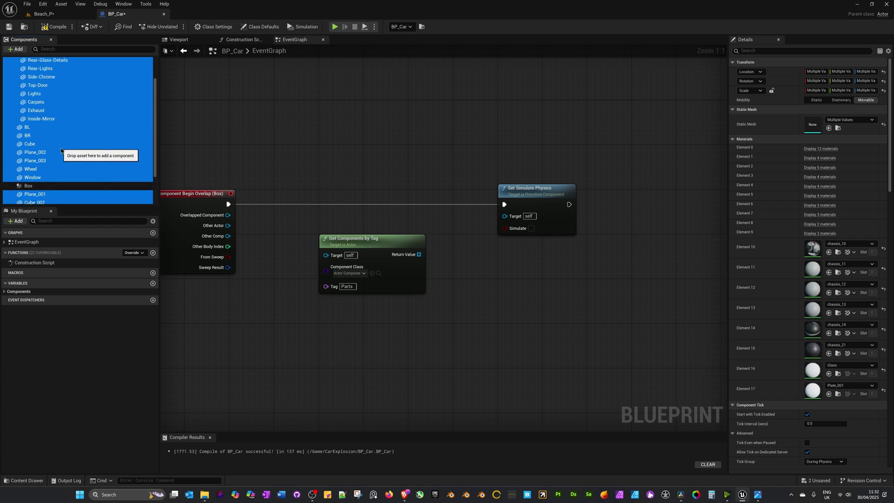
click(747, 51)
text(tag)
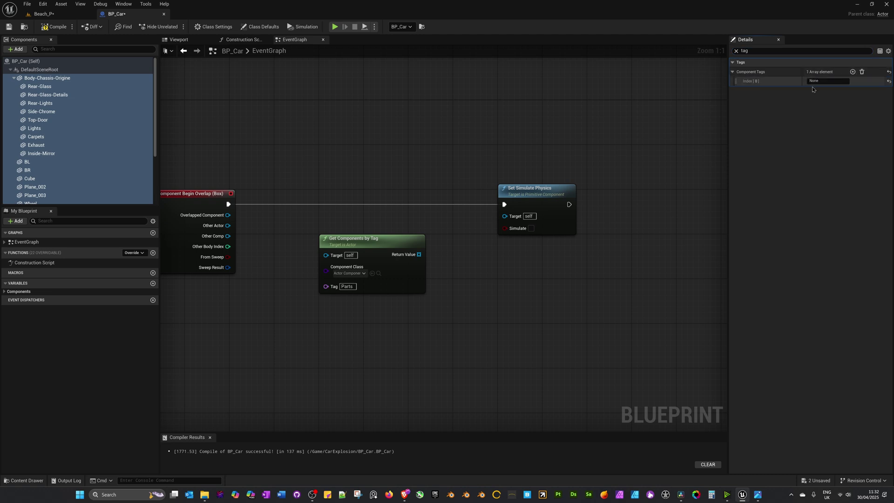
click(825, 81)
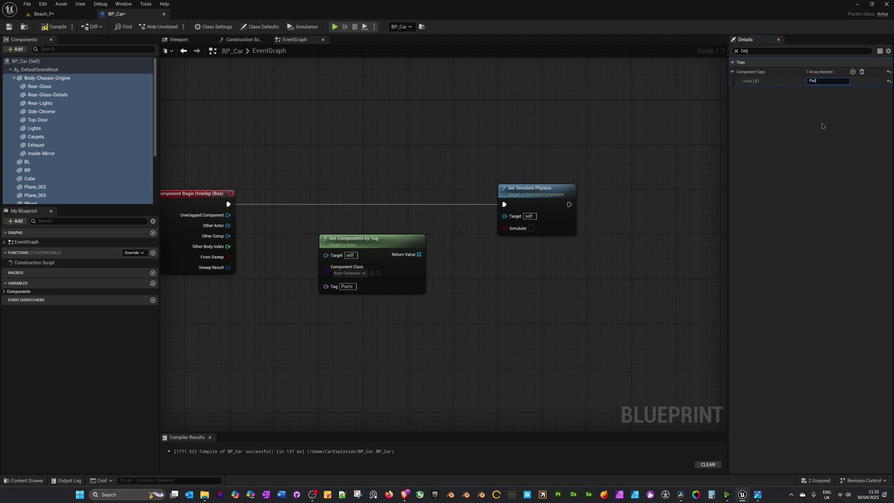
key(Return)
click(823, 81)
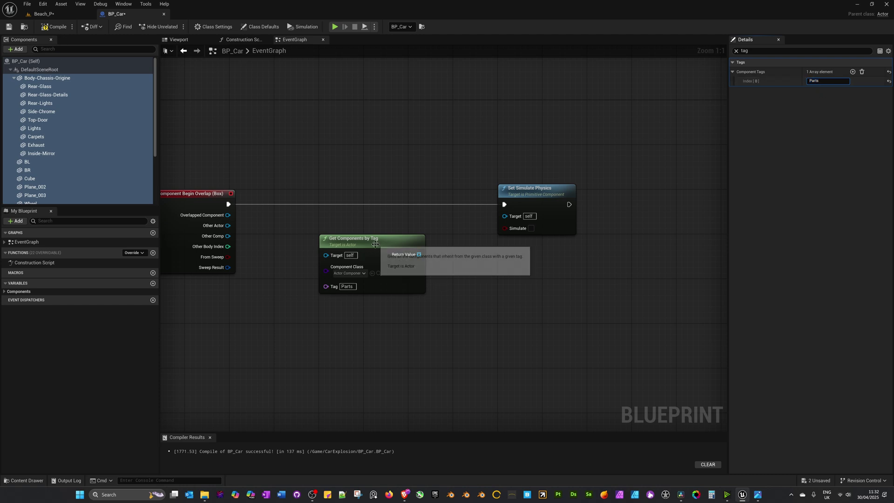
Add a For Each Loop fed by the return value of Get Components by Tag.
drag(374, 242, 322, 252)
right_drag(362, 322, 389, 314)
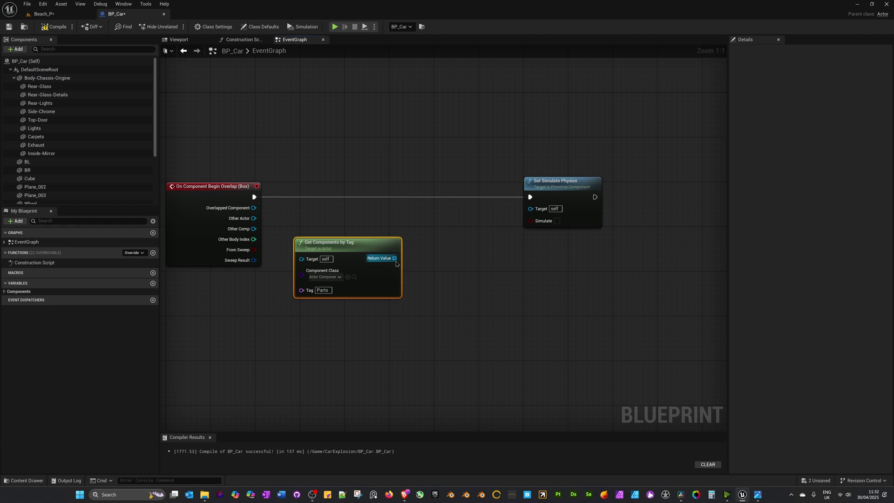
drag(395, 258, 459, 206)
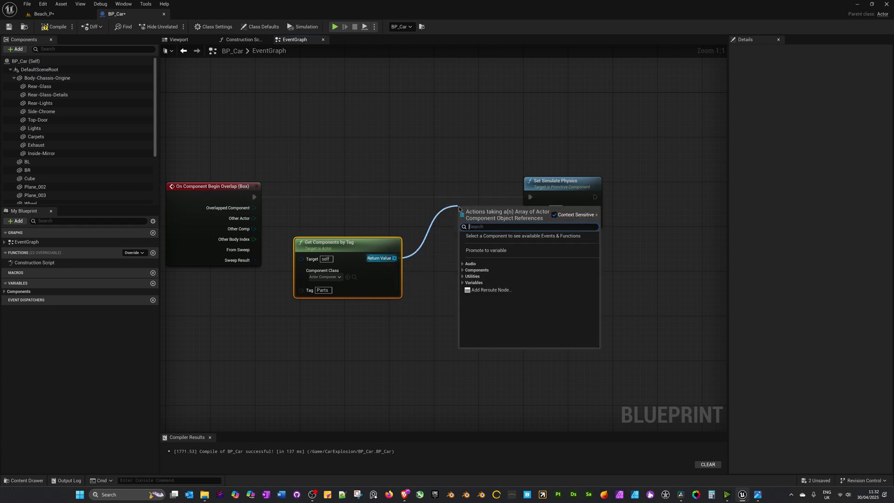
text(for each)
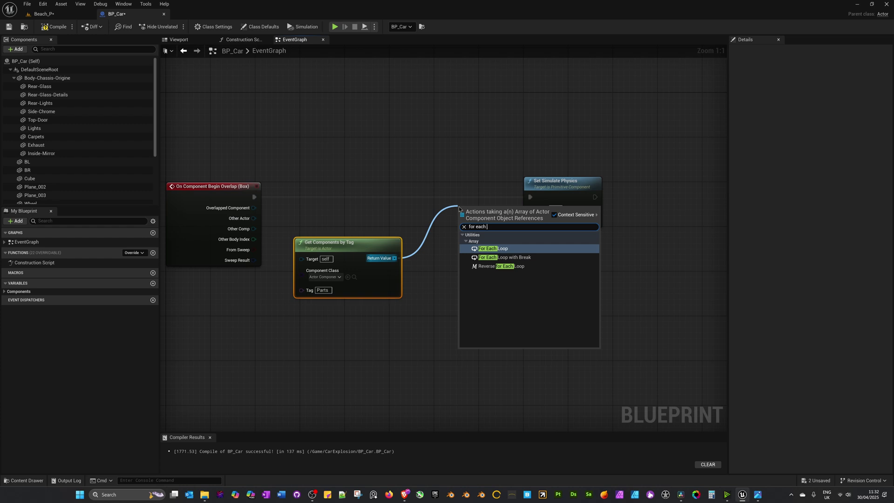
key(Return)
Add a Cast To StaticMeshComponent node from the loop's Array Element and place it beside the loop.
drag(394, 234, 534, 219)
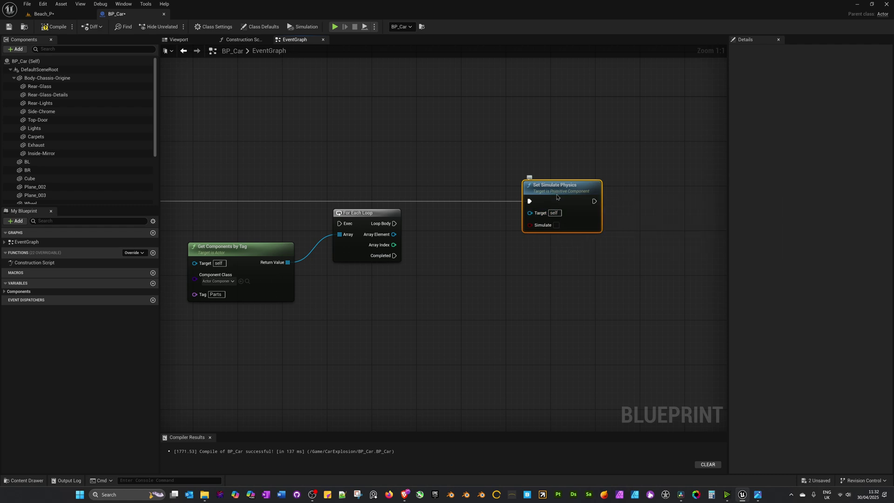
drag(554, 196, 577, 196)
drag(400, 235, 470, 222)
text(csa)
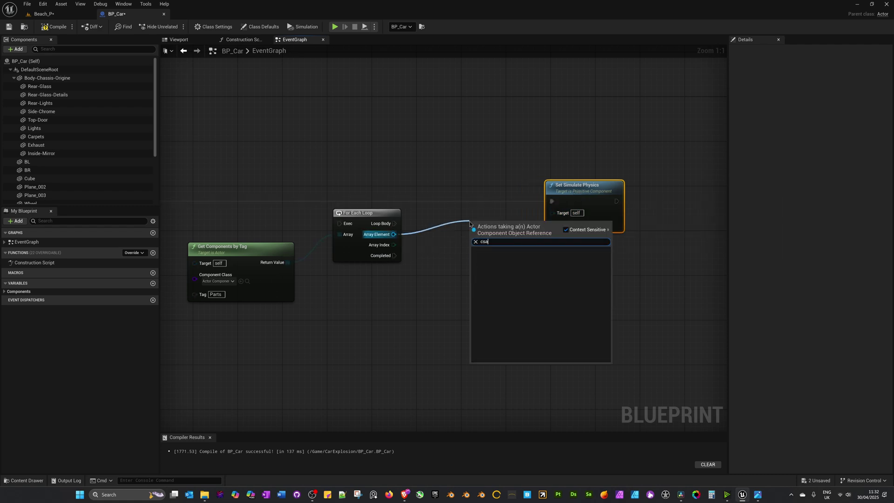
text(t)
key(BackSpace)
key(BackSpace)
key(BackSpace)
text(ast to)
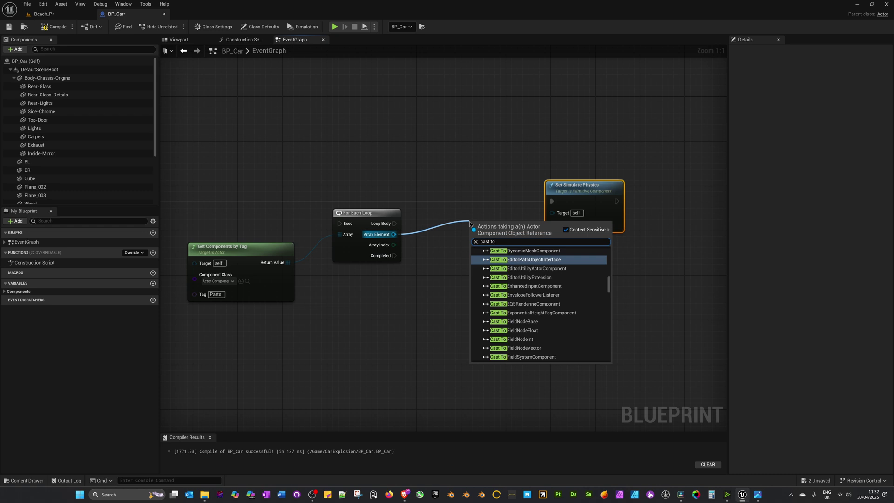
text( static)
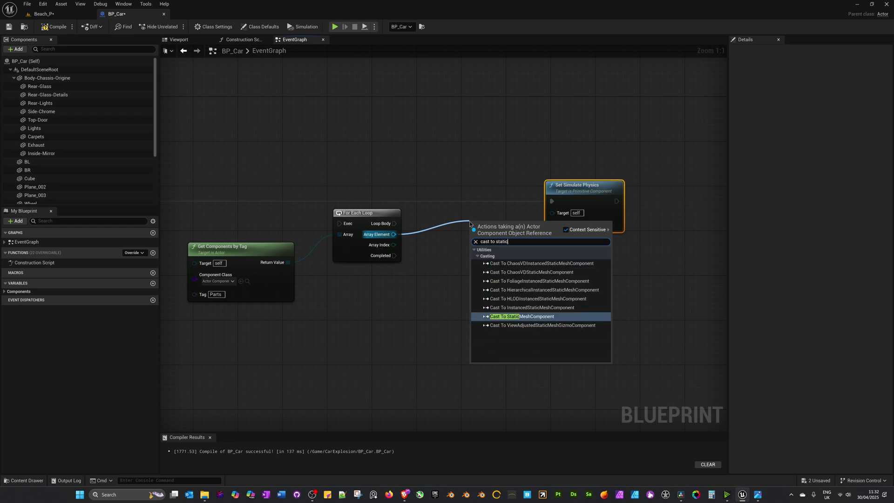
click(521, 316)
drag(521, 238, 483, 226)
Connect the cast's As Static Mesh Component output and execution output to Set Simulate Physics.
drag(584, 186, 601, 186)
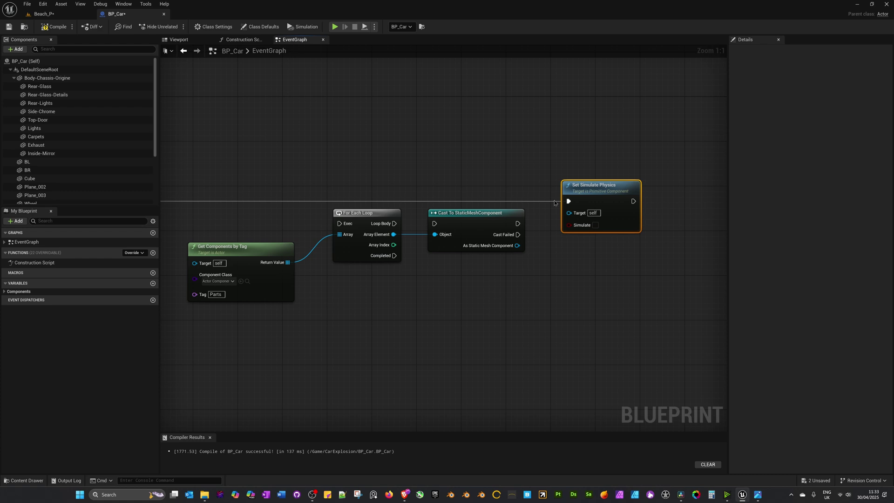
drag(518, 246, 569, 213)
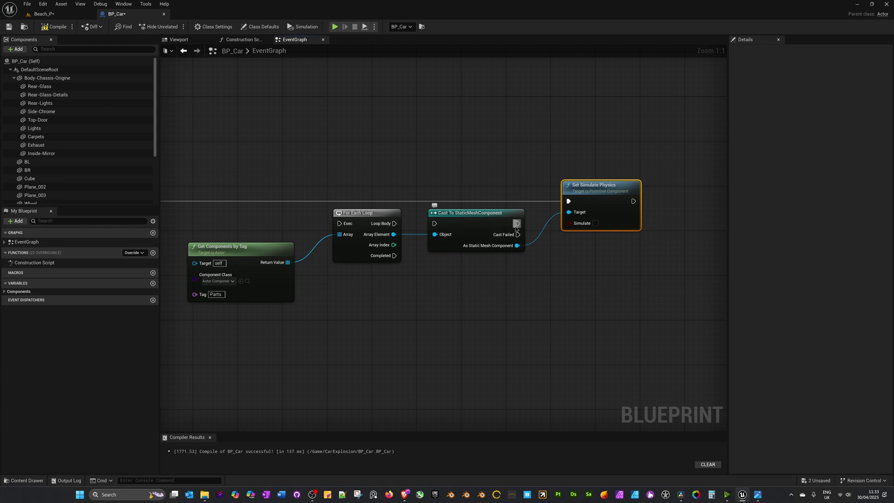
drag(518, 223, 616, 186)
Connect the loop body to the cast's execution input and the overlap event to the For Each Loop, tidying the nodes.
right_drag(447, 336, 486, 369)
mouse_move(381, 247)
mouse_down()
mouse_move(373, 260)
mouse_move(369, 252)
mouse_up()
drag(422, 261, 474, 256)
drag(388, 252, 404, 246)
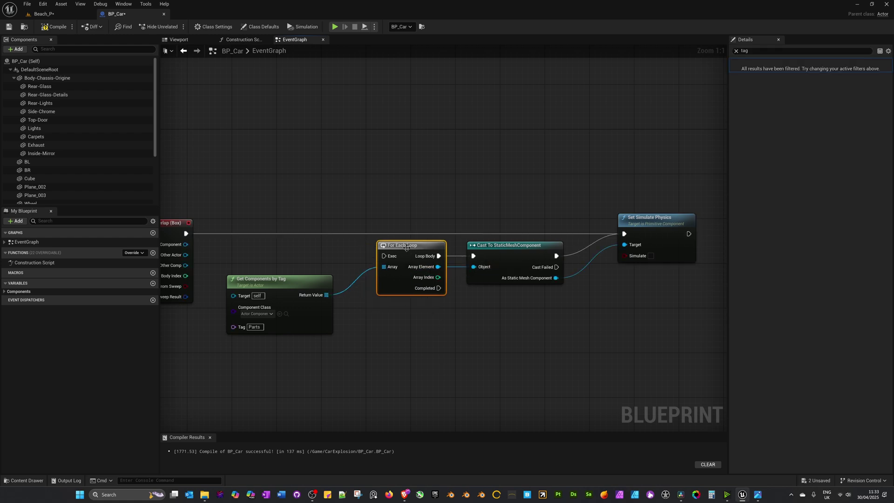
right_drag(203, 235, 344, 150)
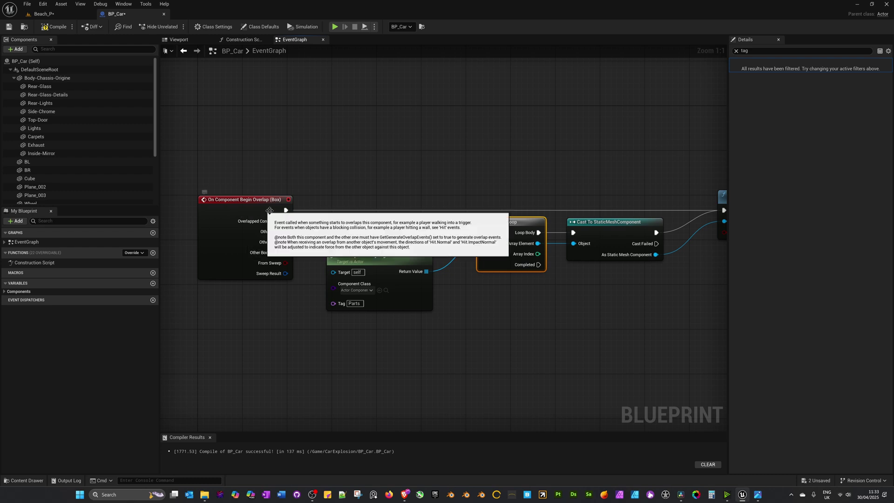
drag(286, 210, 485, 237)
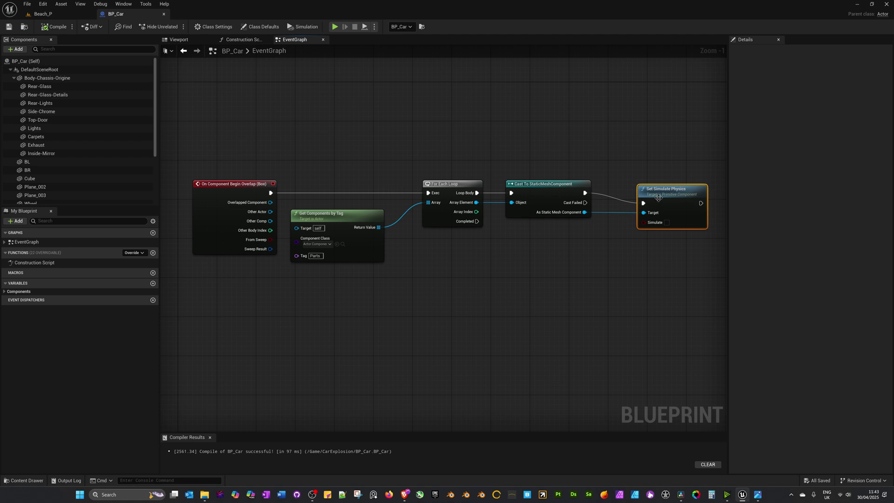
Enable Simulate on the Set Simulate Physics node, compile and save BP_Car, and return to the Beach_P level.
click(667, 222)
click(54, 27)
click(8, 27)
click(40, 15)
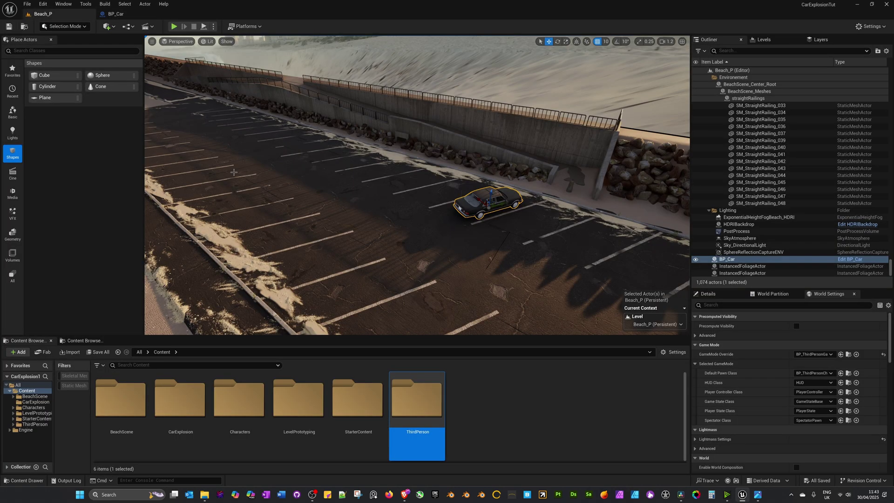
right_drag(346, 198, 346, 168)
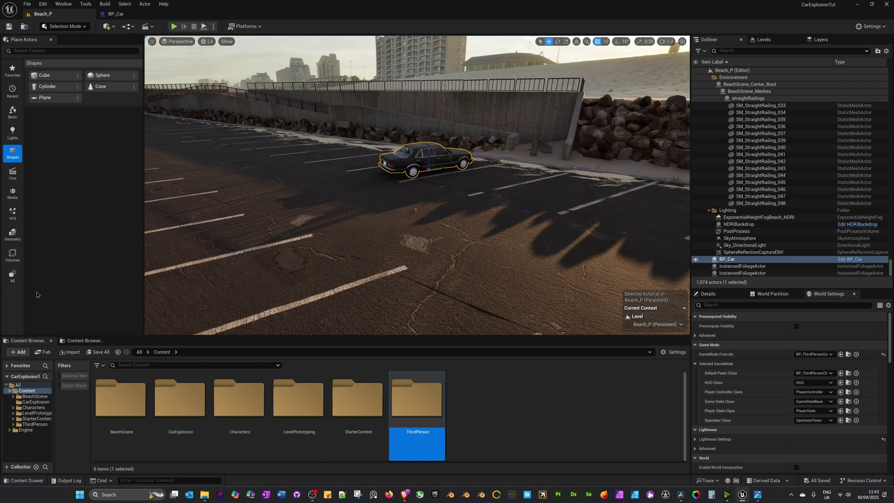
click(19, 351)
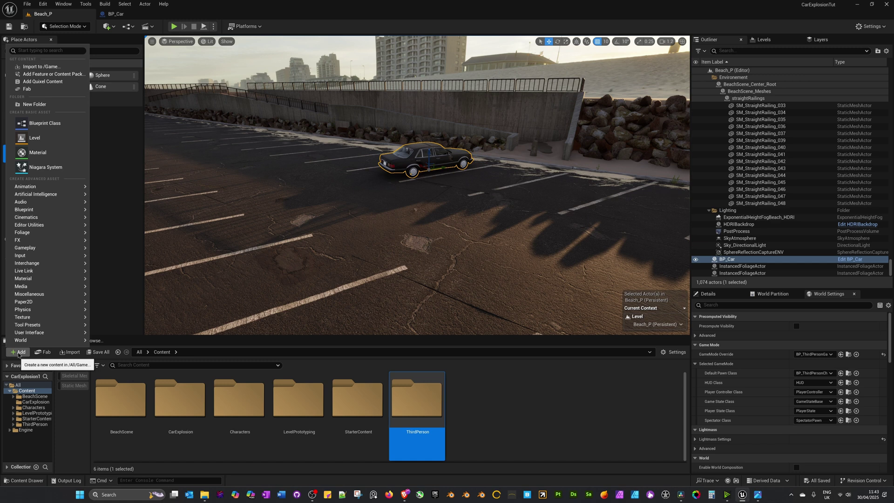
click(37, 75)
click(344, 207)
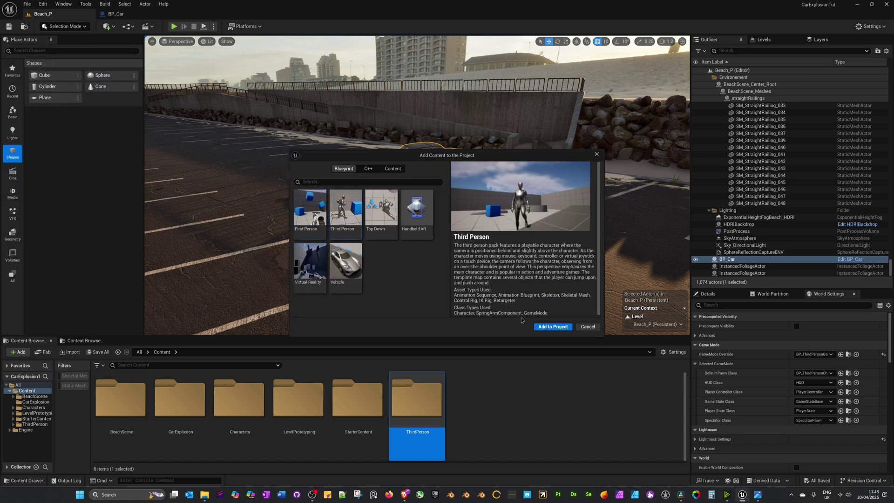
click(588, 326)
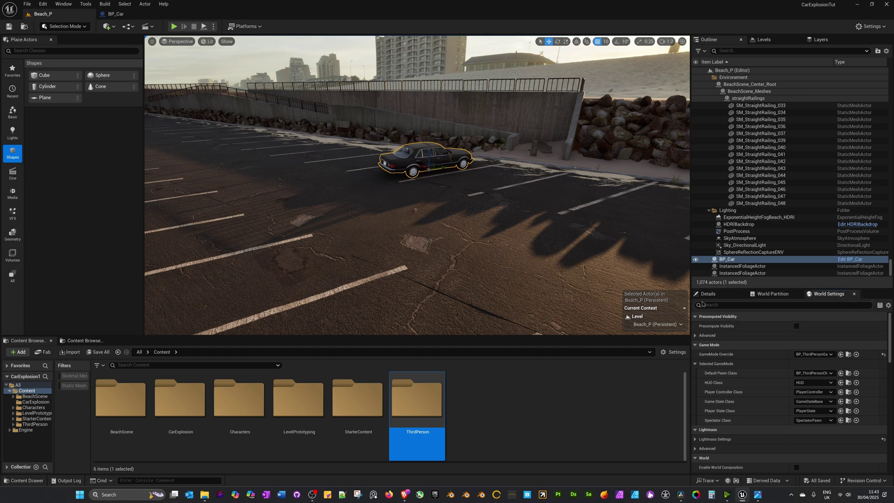
Select BP_ThirdPersonGameMode as the GameMode Override and play-test the level by running the character into the car's trigger area.
click(814, 355)
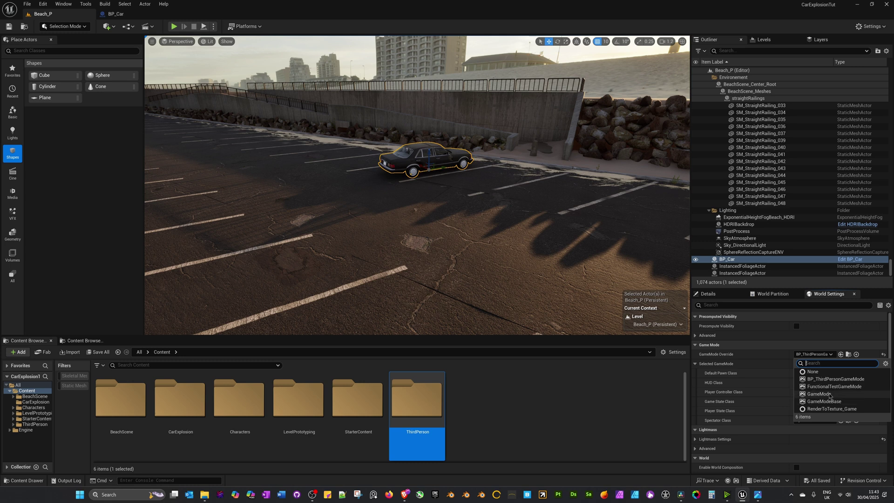
click(827, 380)
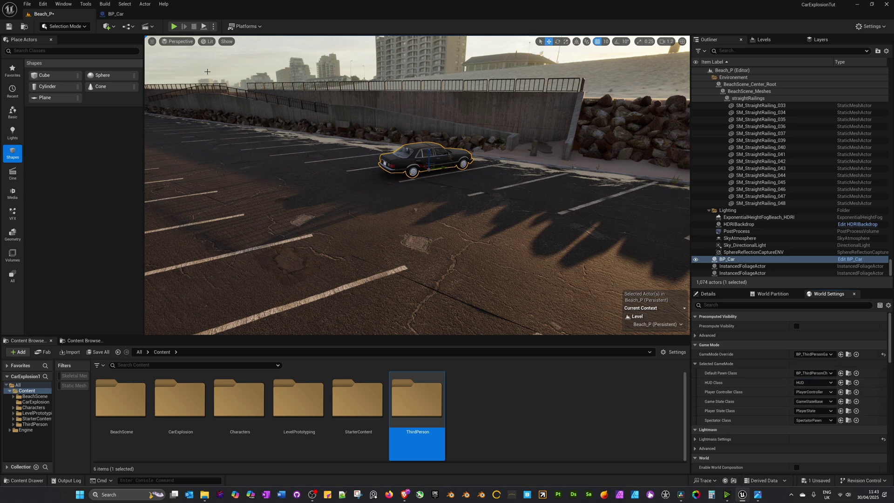
click(173, 27)
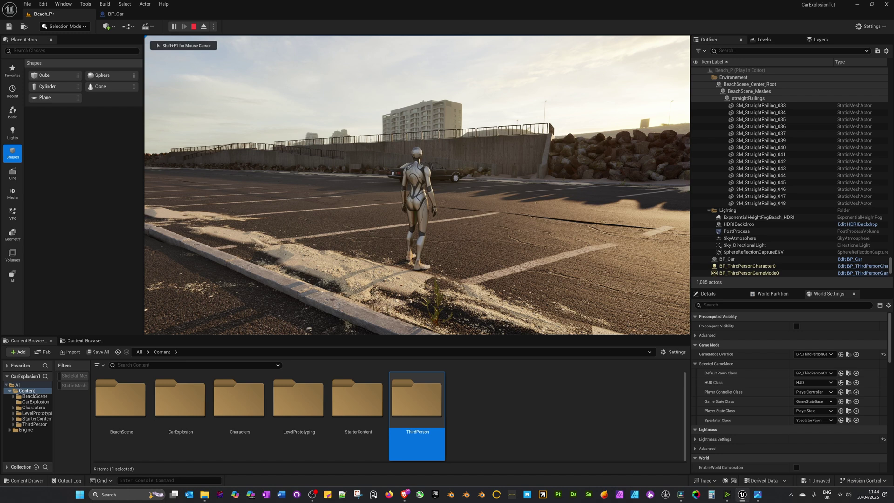
key(w)
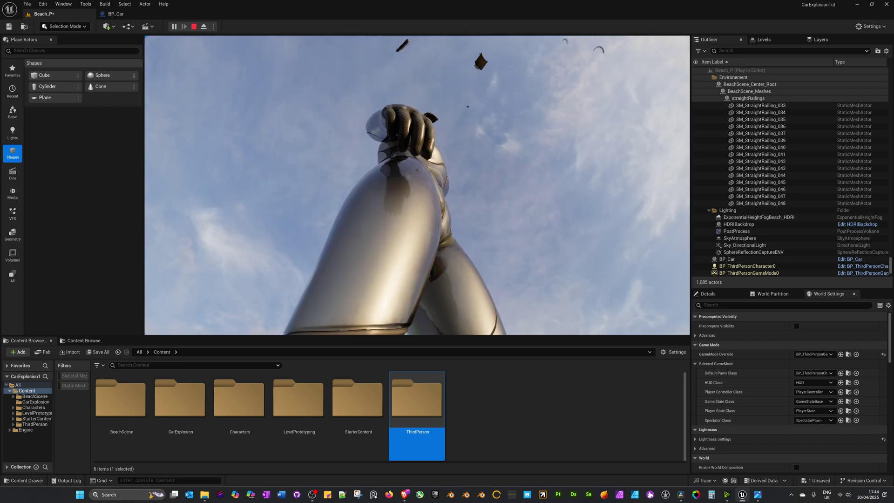
key(s)
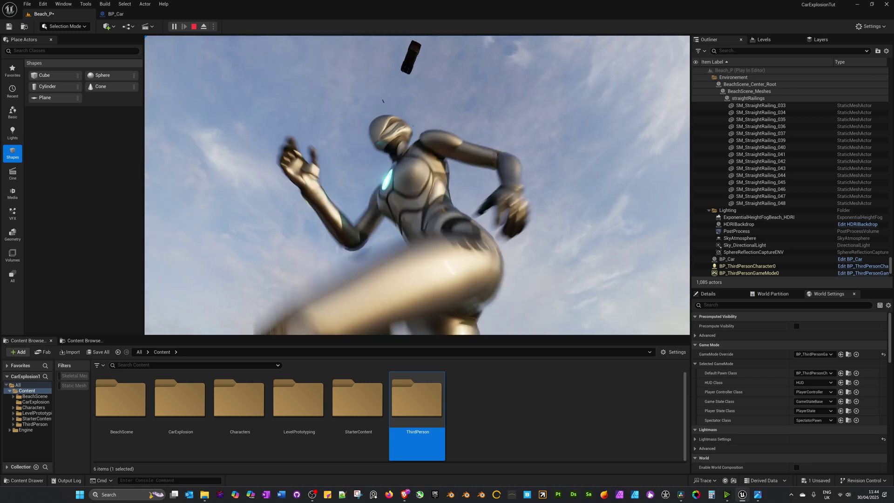
key(w)
key(s)
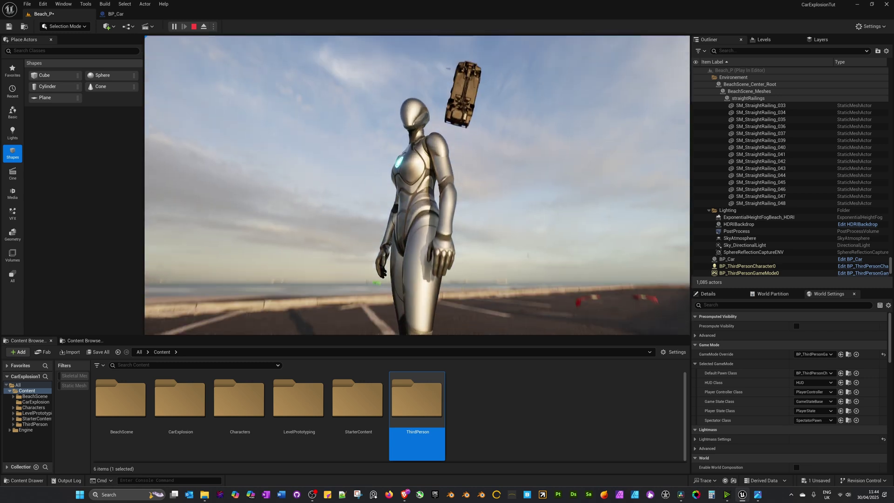
key(w)
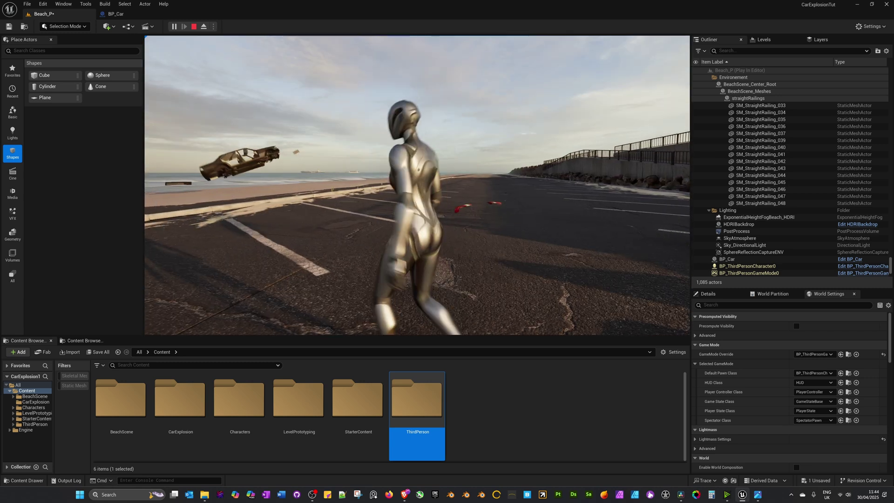
key(Escape)
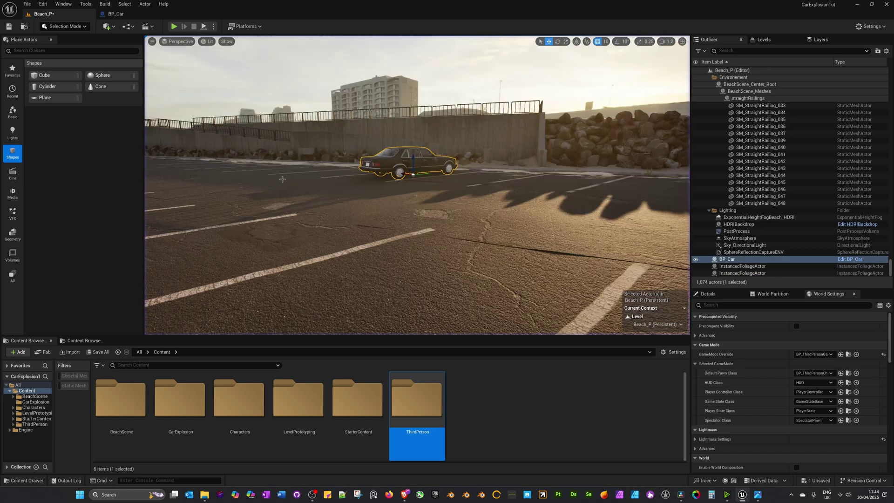
Return to BP_Car and examine the Mass (kg) physics setting of Body-Chassis-Origine, toggling its override on and back off.
click(116, 13)
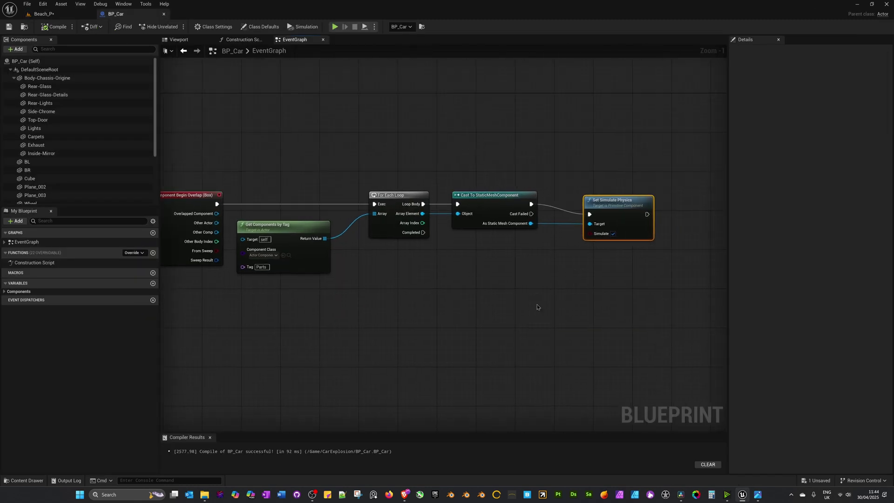
click(51, 78)
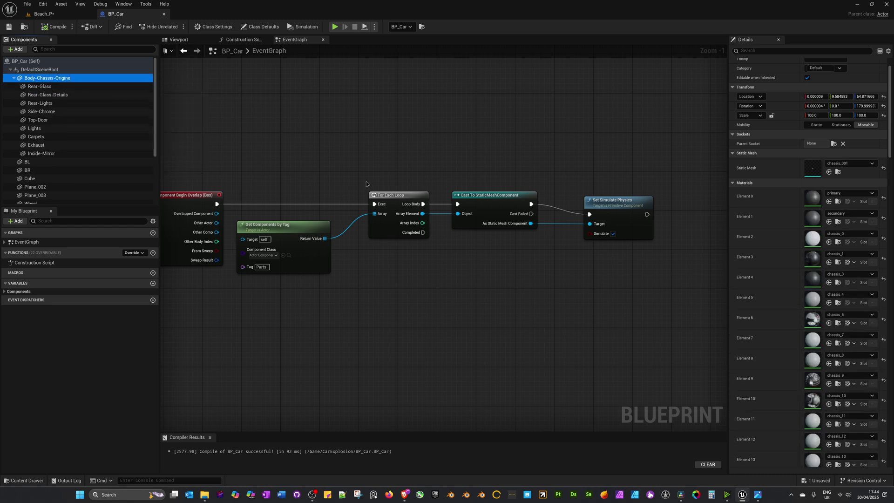
scroll(770, 264, down, 8)
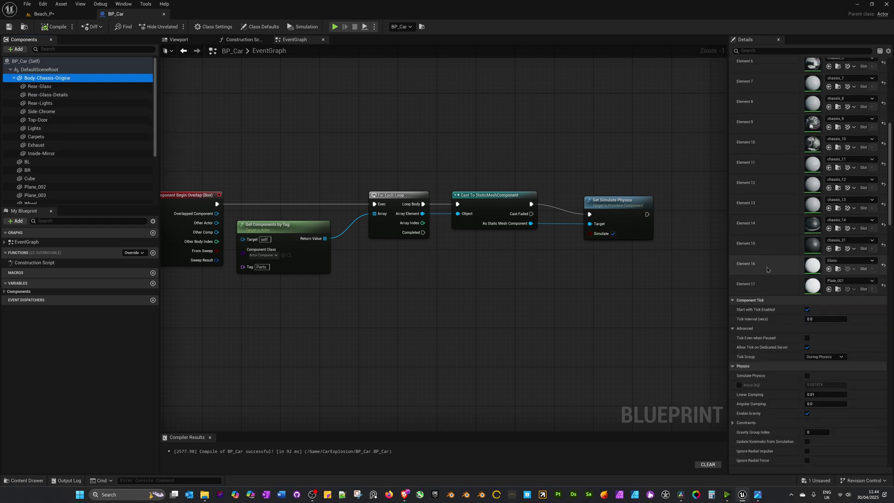
scroll(767, 269, down, 5)
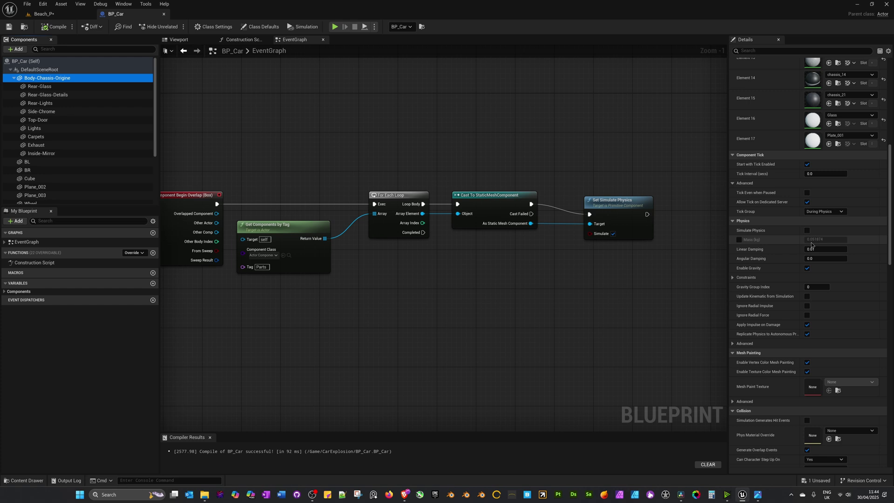
click(739, 240)
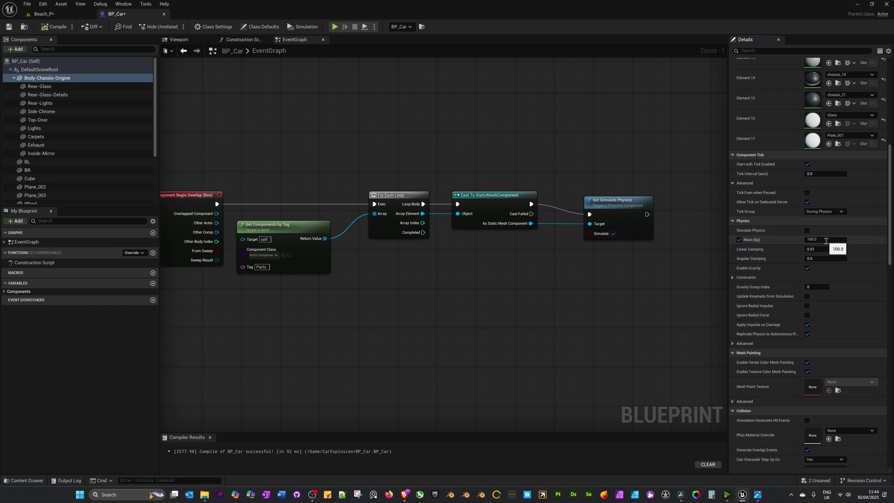
click(739, 240)
Move Set Simulate Physics aside and add a Set Mass Override in Kg node from the cast's execution output.
right_drag(660, 275, 577, 271)
drag(526, 208, 613, 208)
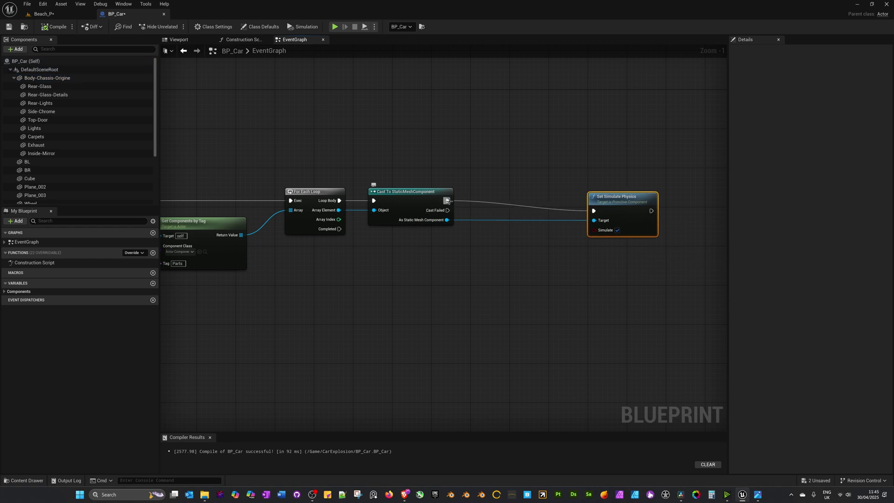
drag(447, 201, 515, 188)
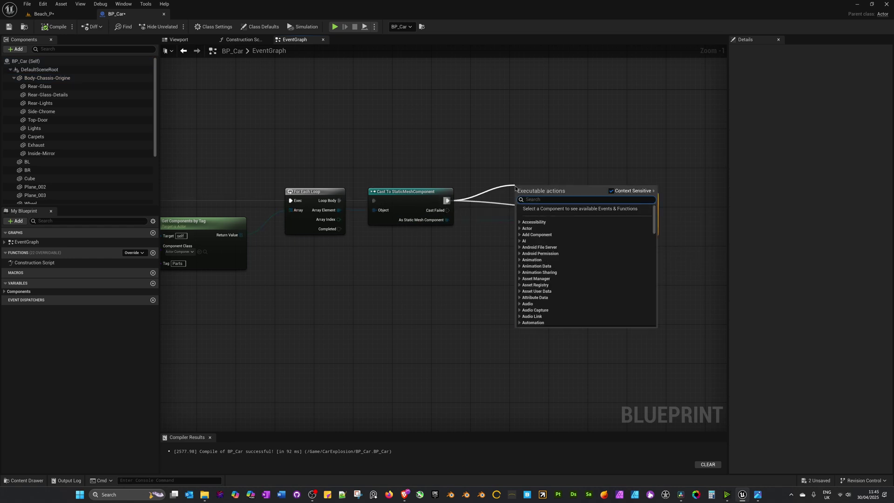
text(se)
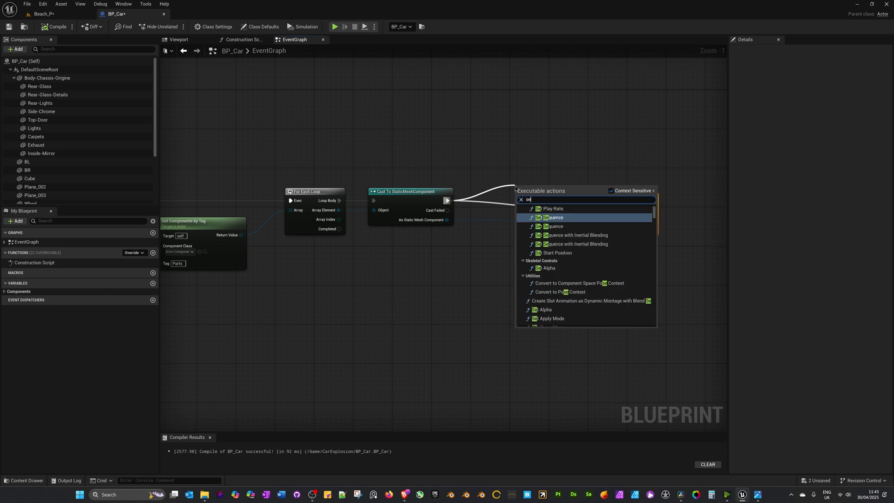
text(t mass kg)
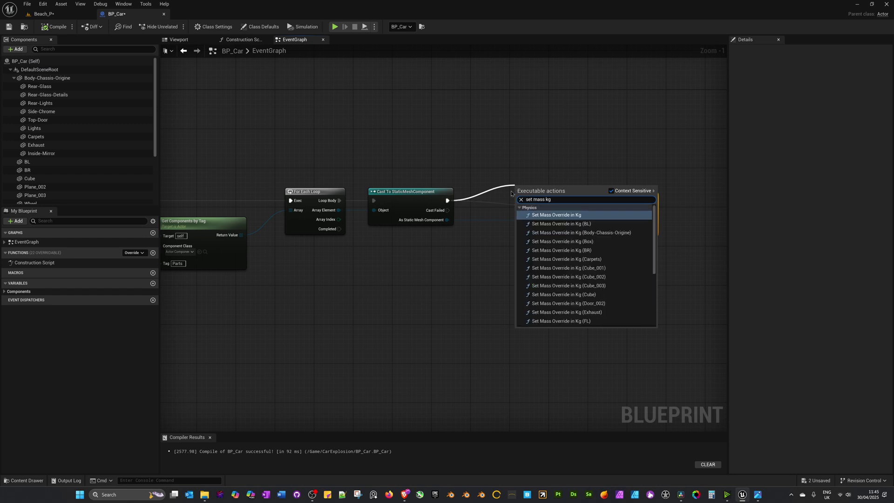
click(547, 215)
Connect the cast's As Static Mesh Component output to the Set Mass Override in Kg target and rearrange the Set Simulate Physics node.
drag(624, 200, 647, 234)
drag(447, 219, 534, 169)
drag(652, 241, 642, 241)
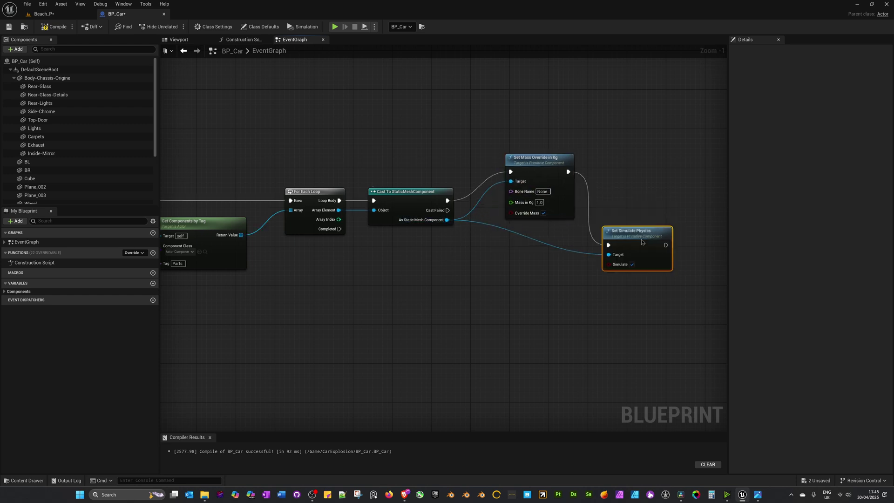
click(540, 202)
click(549, 269)
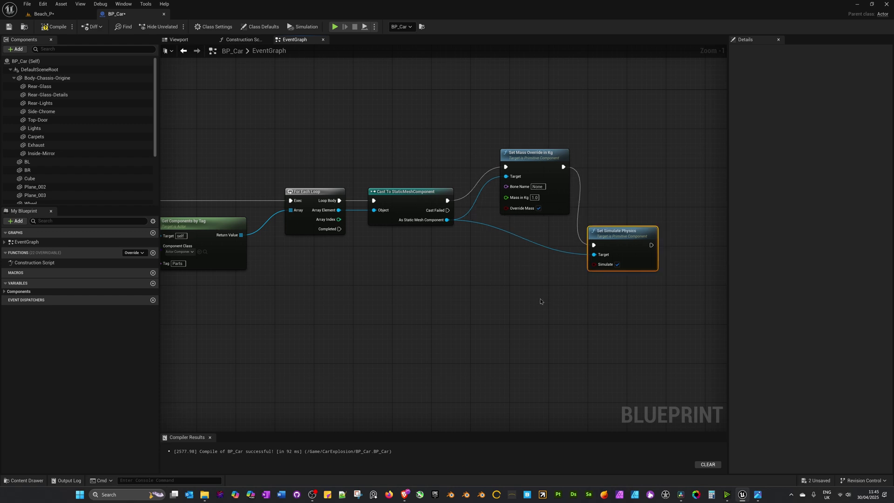
Compile and save BP_Car with the mass override node, and return to the Beach_P level.
click(55, 26)
drag(632, 237, 633, 240)
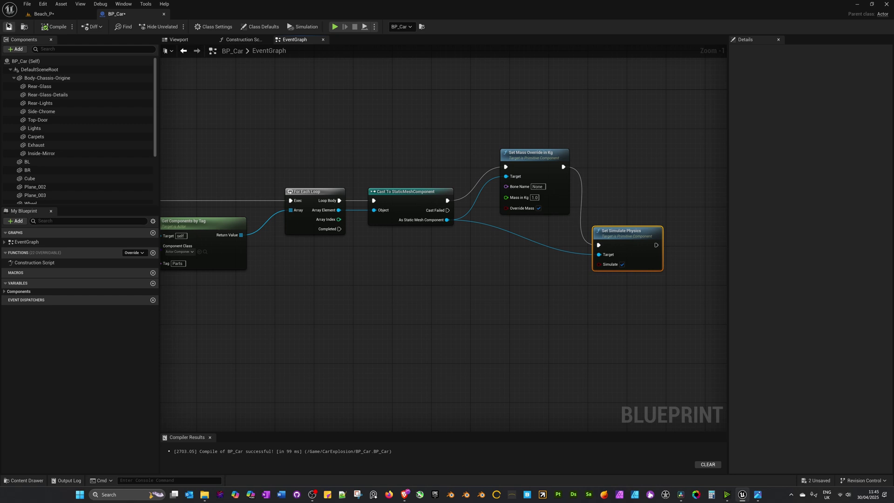
click(8, 26)
click(42, 14)
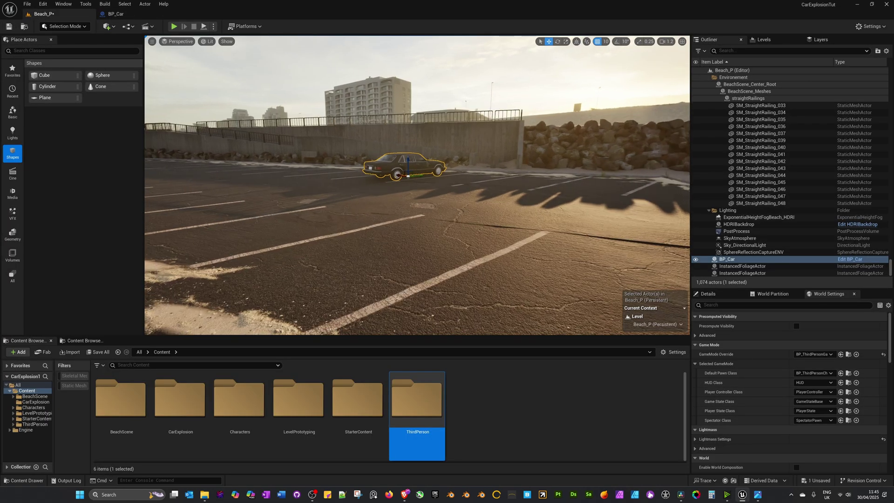
Play the level and run the character toward the car to test the mass override.
mouse_move(368, 173)
right_down()
mouse_move(410, 185)
mouse_move(365, 188)
mouse_move(369, 173)
right_up()
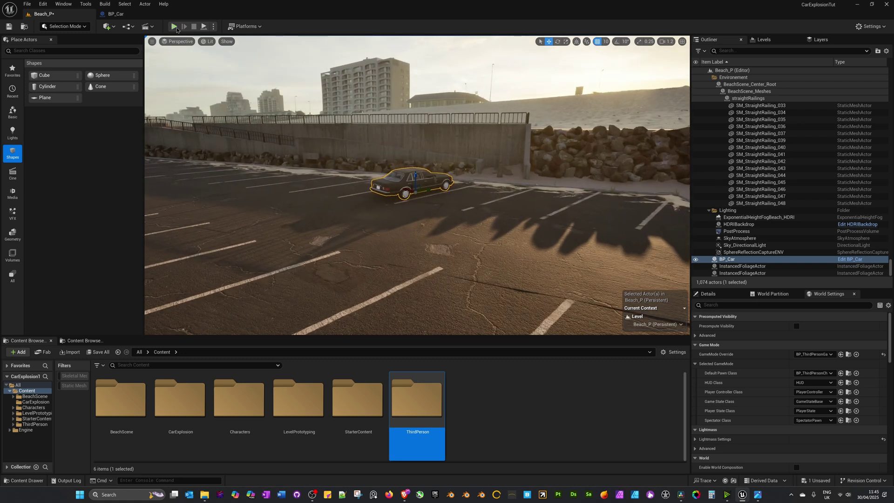
click(174, 26)
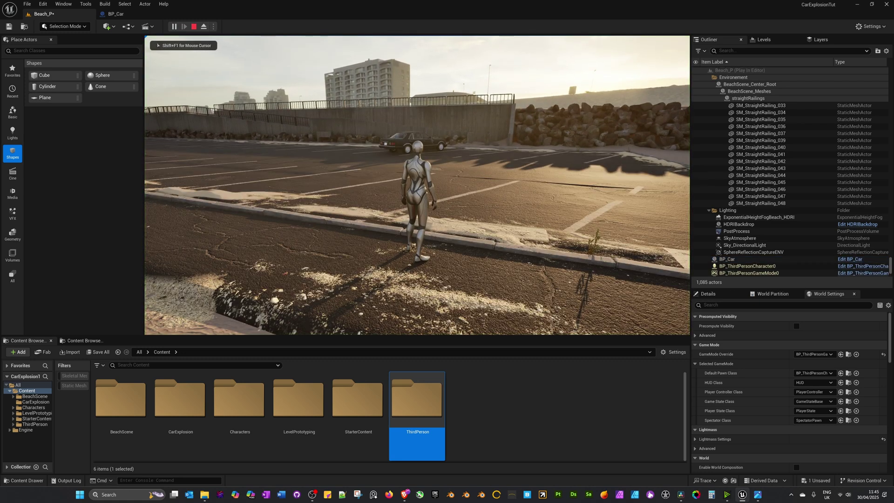
key(w)
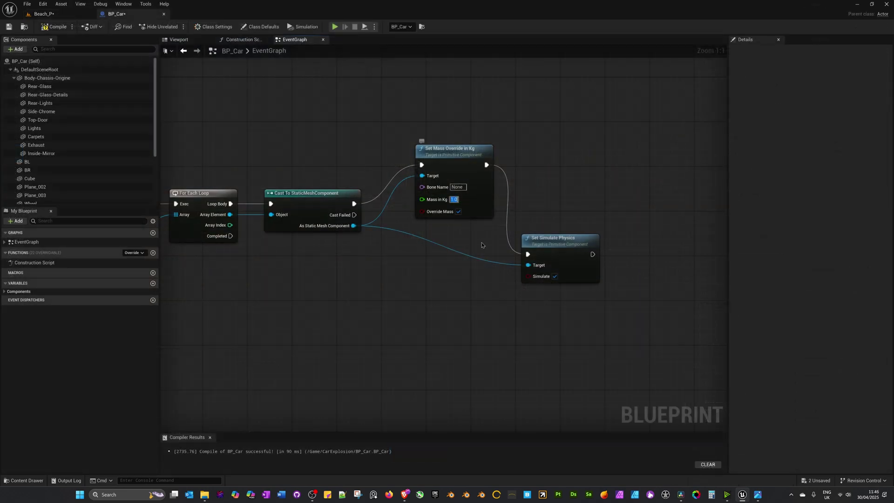
Set Mass in Kg to 0.8 on the Set Mass Override node, compile and save BP_Car, and go back to Beach_P.
text(0.8)
key(Return)
click(52, 27)
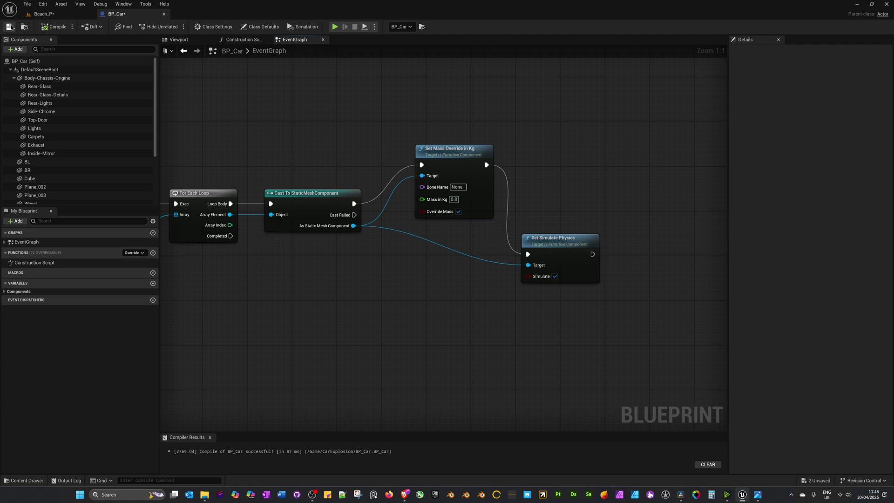
click(43, 13)
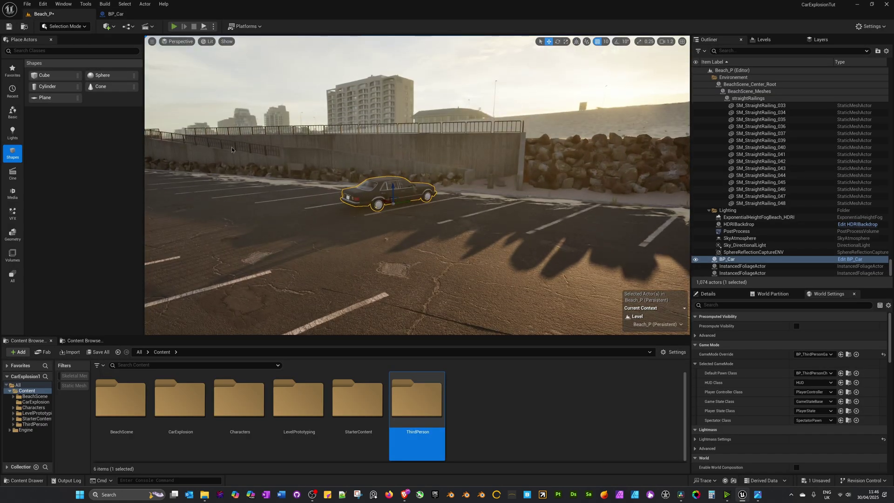
Play-test the level again, triggering the car explosion and walking the character around to inspect the scattered parts, and stop the session.
key(alt+p)
key(w)
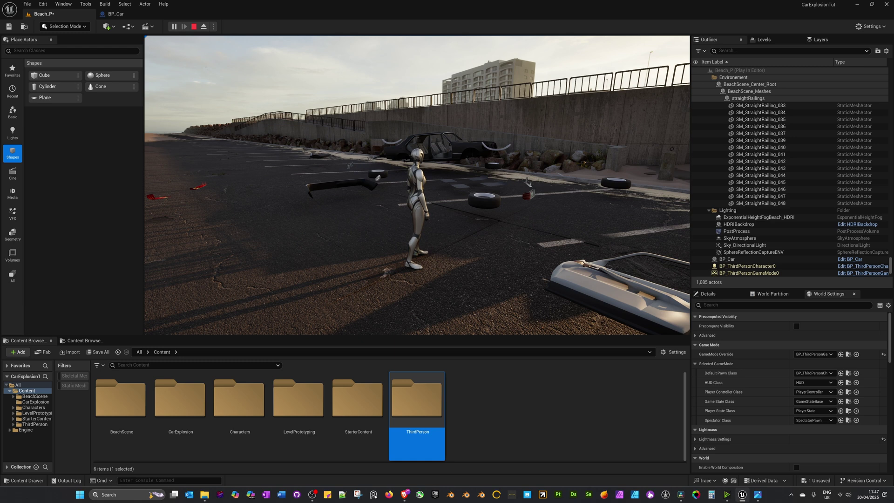
key(w)
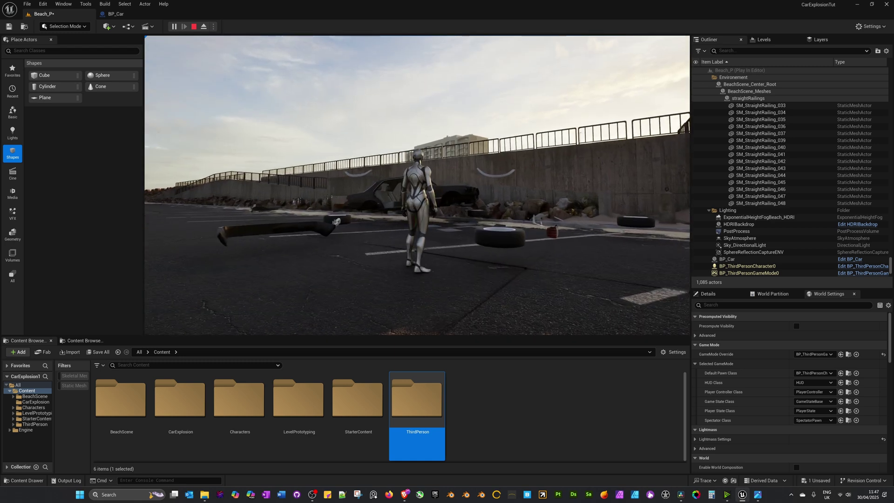
key(w)
key(s)
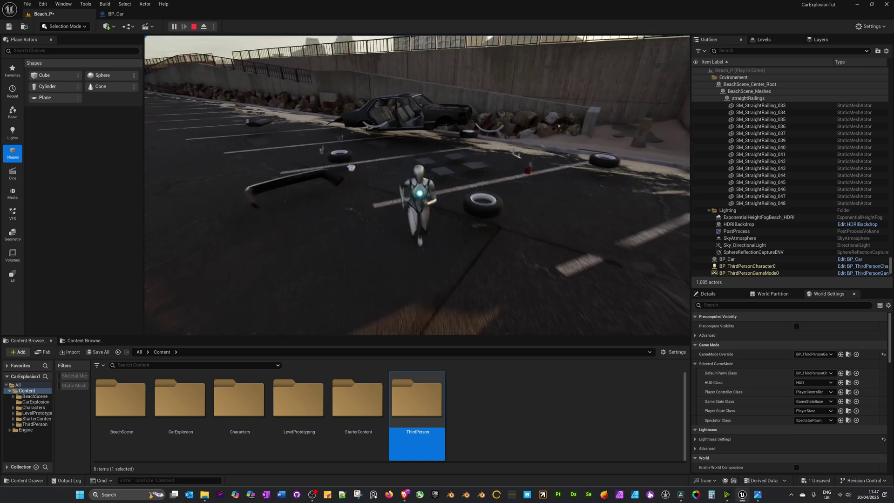
key(w)
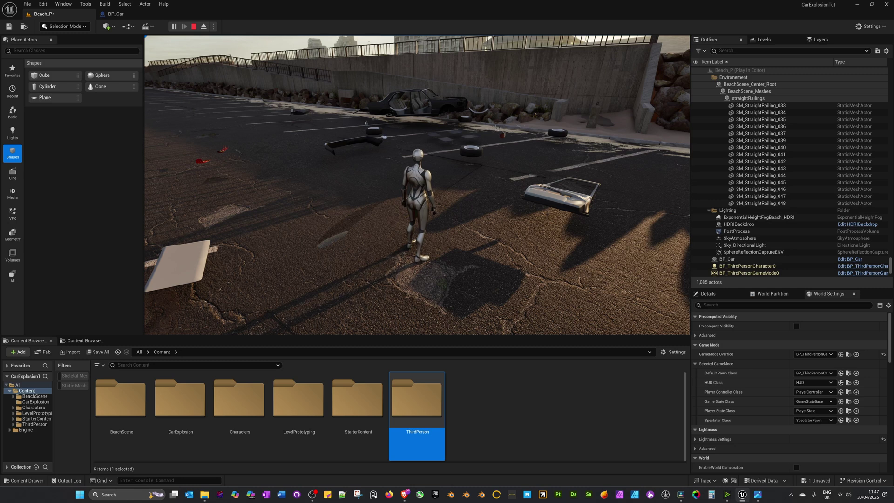
key(Escape)
key(f)
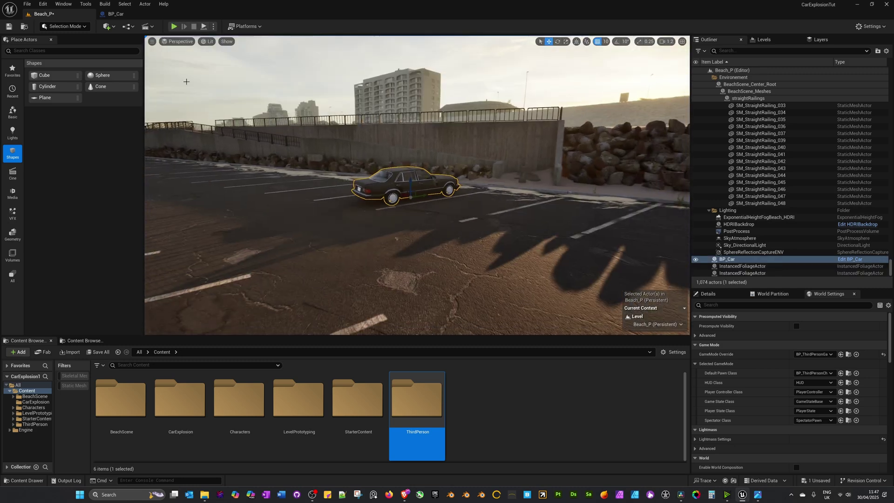
Switch the Beach_P viewport to the Player Collision view mode and inspect the collision shape around the car.
click(169, 41)
click(203, 41)
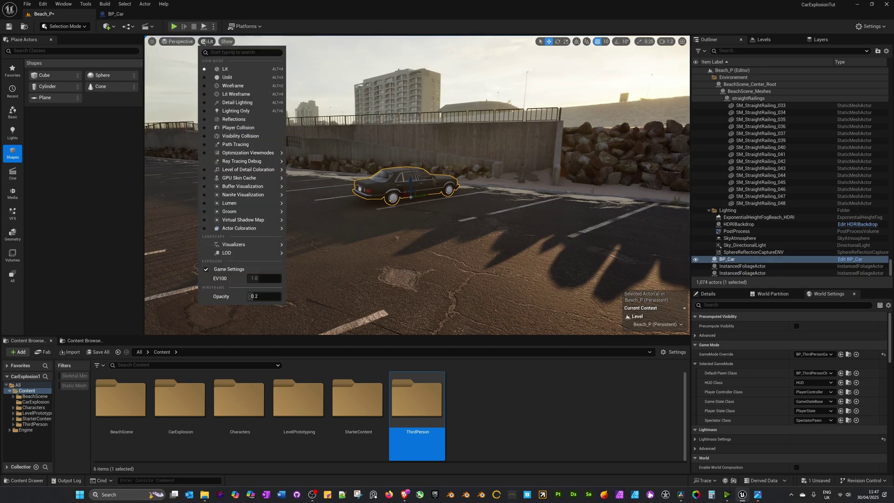
click(238, 128)
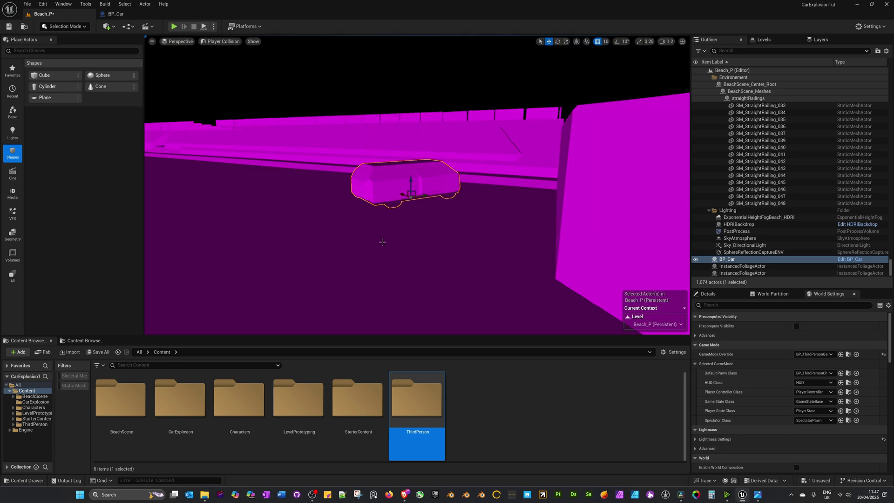
right_drag(371, 208, 370, 209)
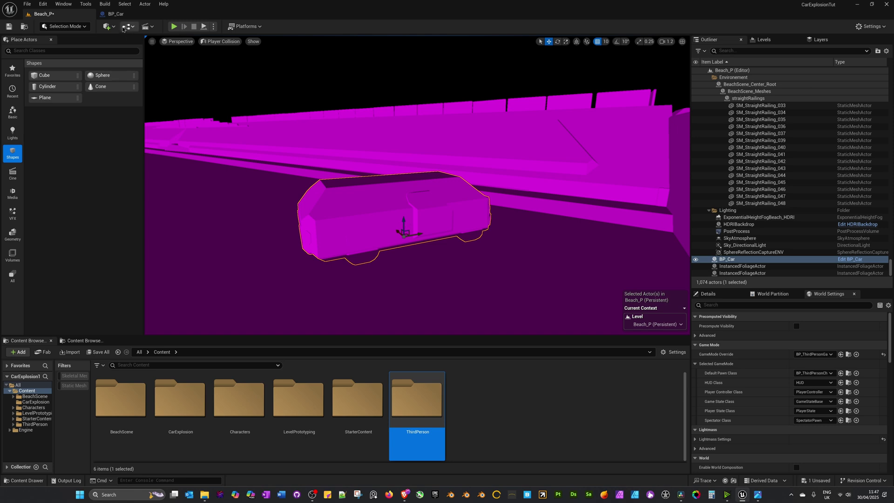
In BP_Car, select the Body-Chassis-Origine component and open its chassis_001 static mesh for editing.
click(112, 13)
click(178, 40)
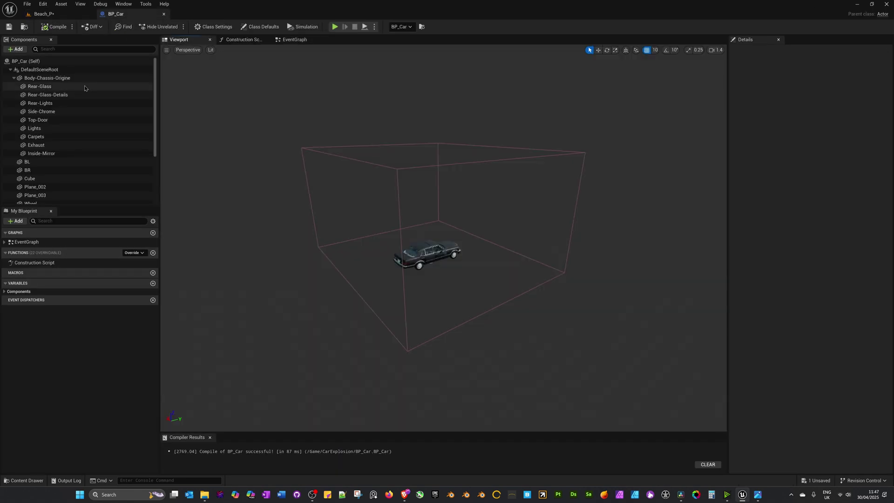
click(70, 78)
key(f)
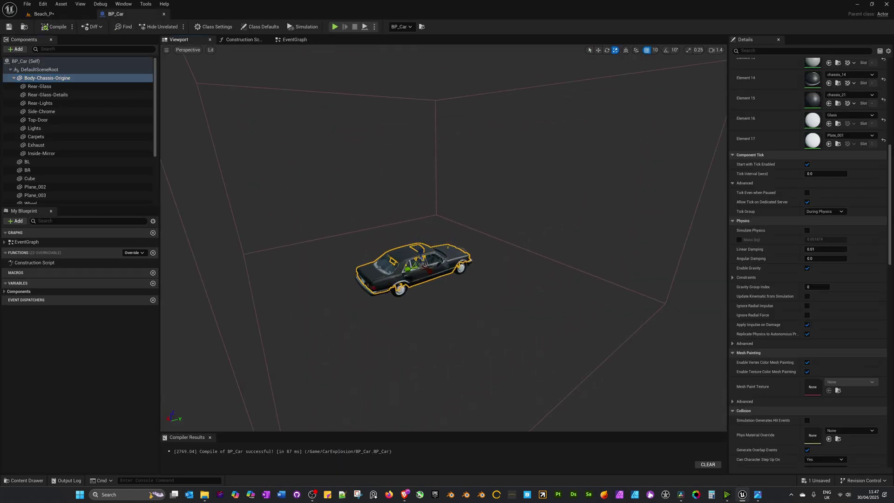
scroll(791, 220, up, 10)
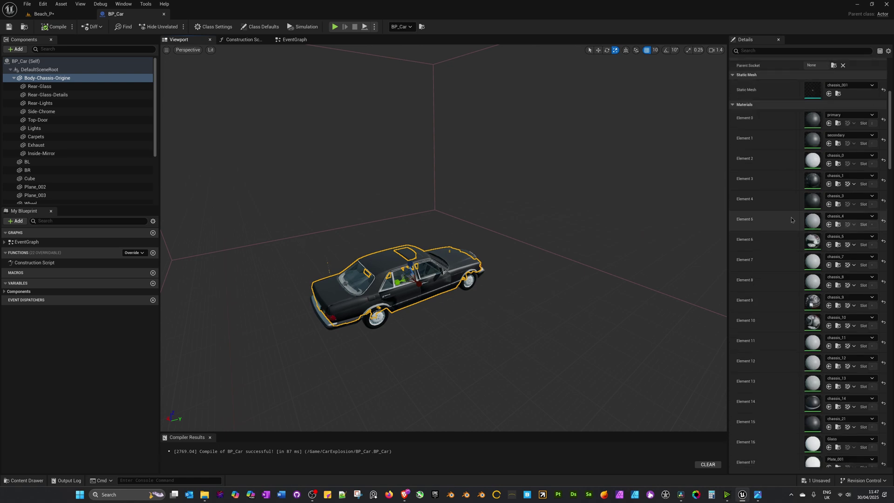
scroll(791, 220, up, 5)
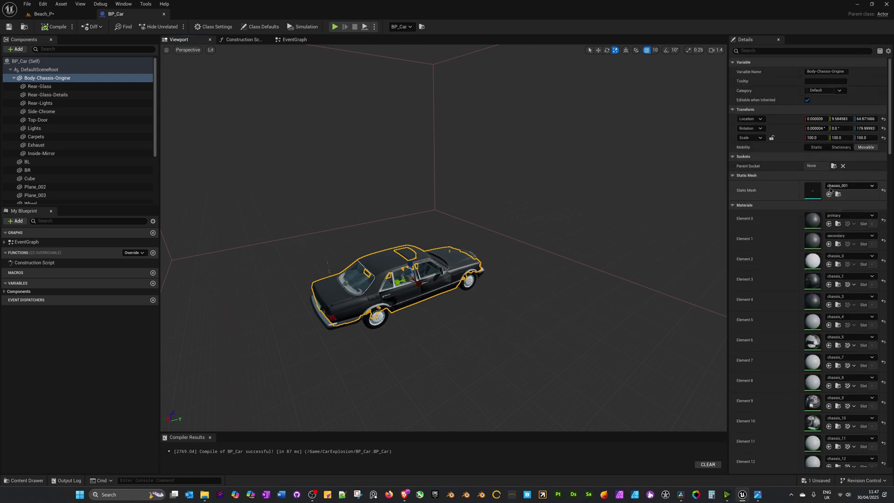
click(838, 194)
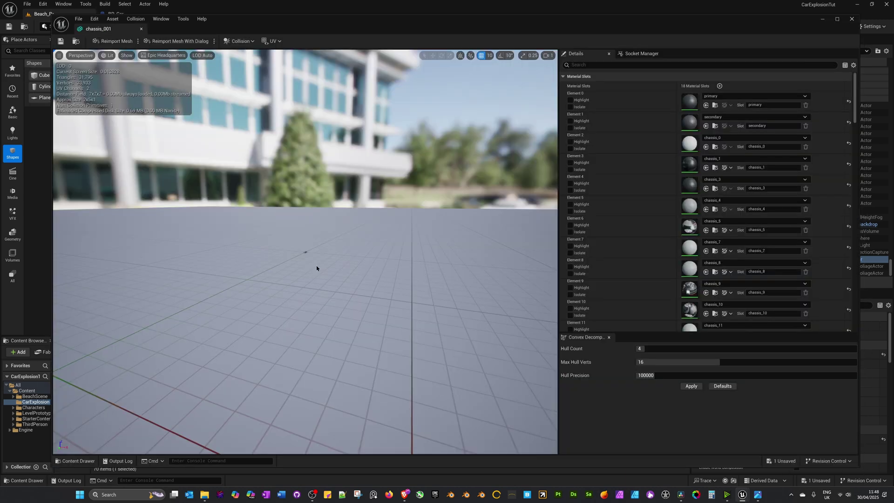
Show the simple collision on the chassis_001 mesh and examine how its hull fits the chassis from several angles.
scroll(312, 260, up, 8)
scroll(312, 259, down, 2)
scroll(312, 259, up, 2)
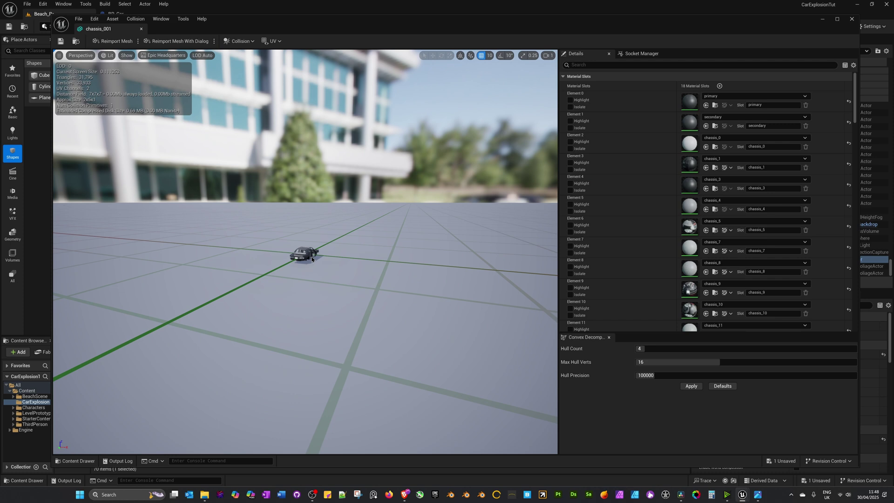
click(127, 55)
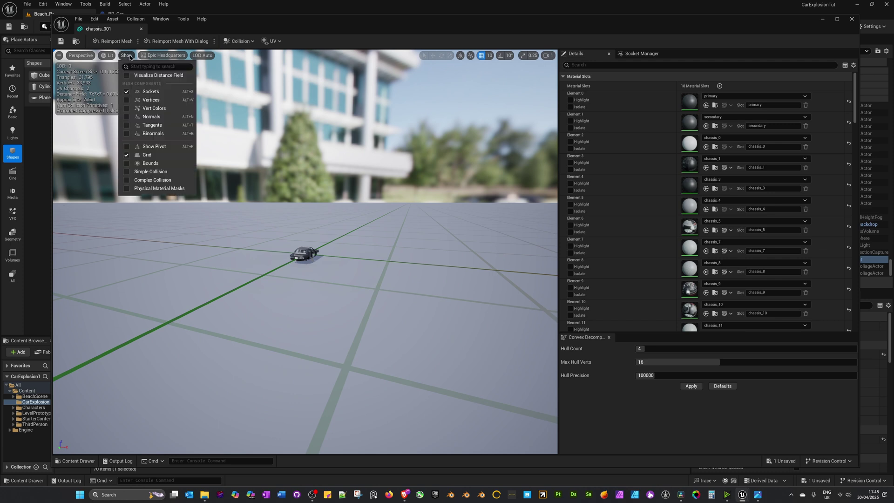
click(148, 172)
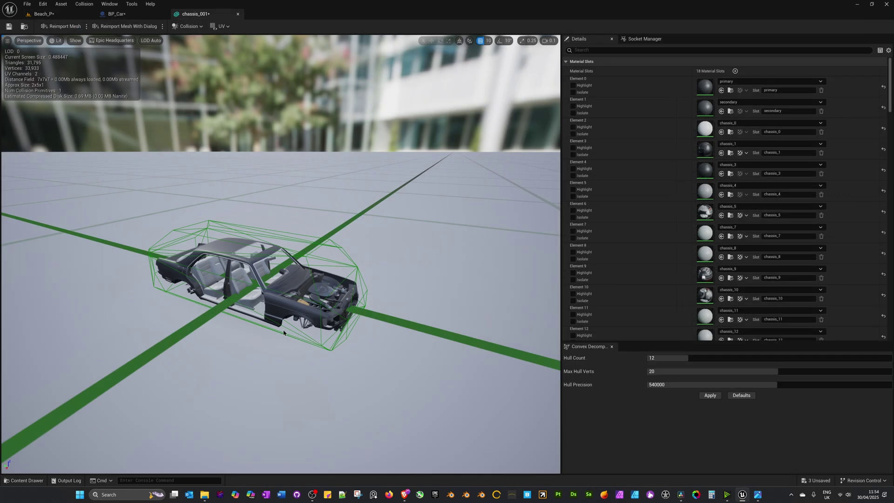
right_drag(337, 263, 261, 228)
drag(270, 262, 262, 190)
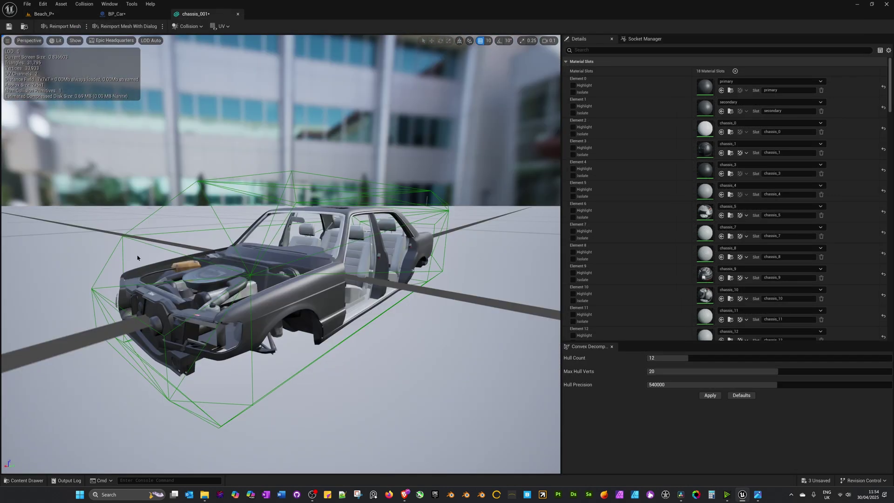
right_drag(250, 360, 244, 387)
drag(191, 357, 182, 356)
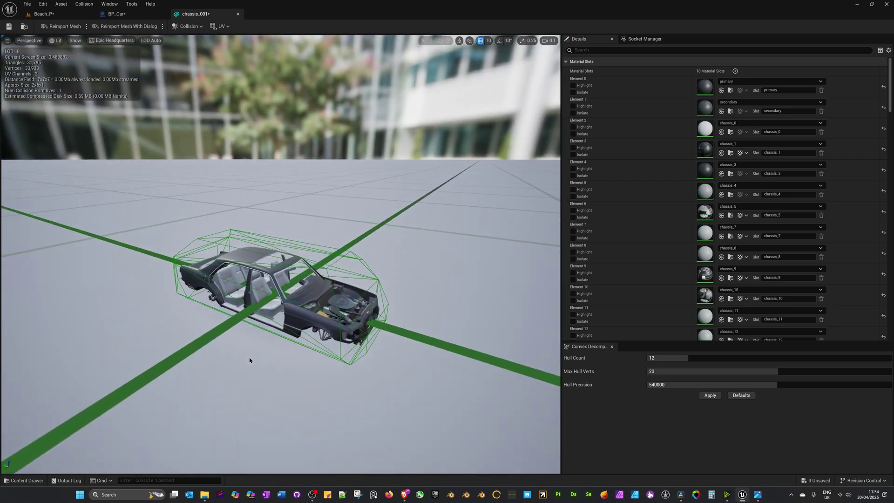
drag(250, 360, 247, 354)
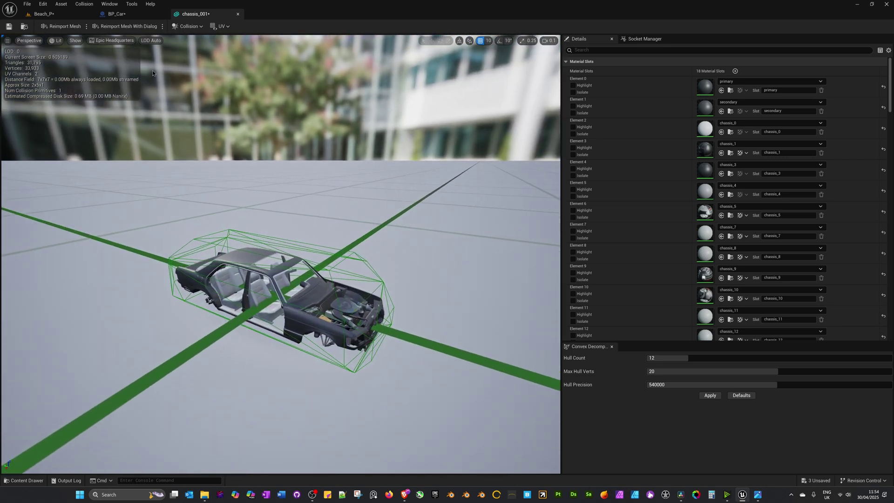
Add a box simplified collision to the chassis_001 mesh and try out its move, rotate and scale modes.
click(188, 26)
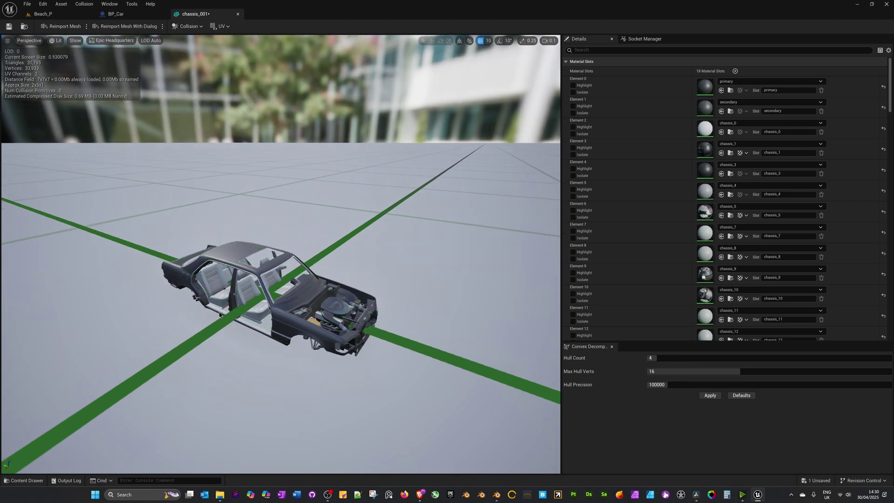
click(189, 26)
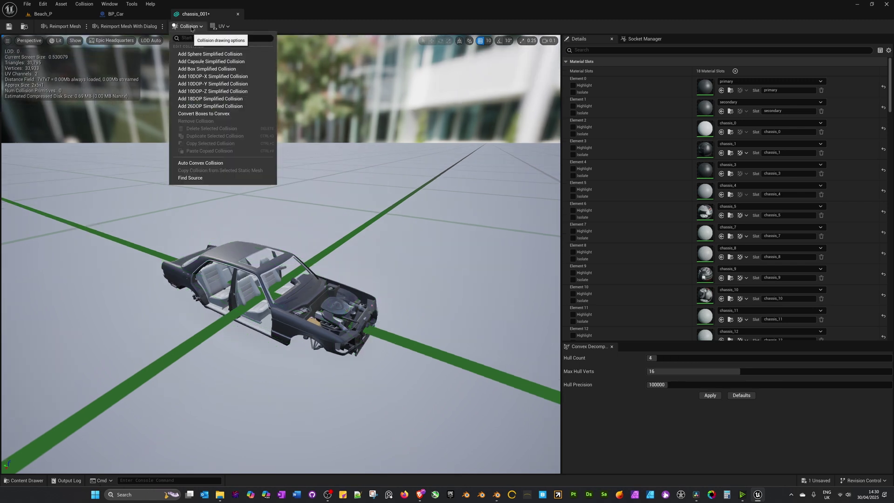
click(200, 69)
scroll(254, 242, up, 4)
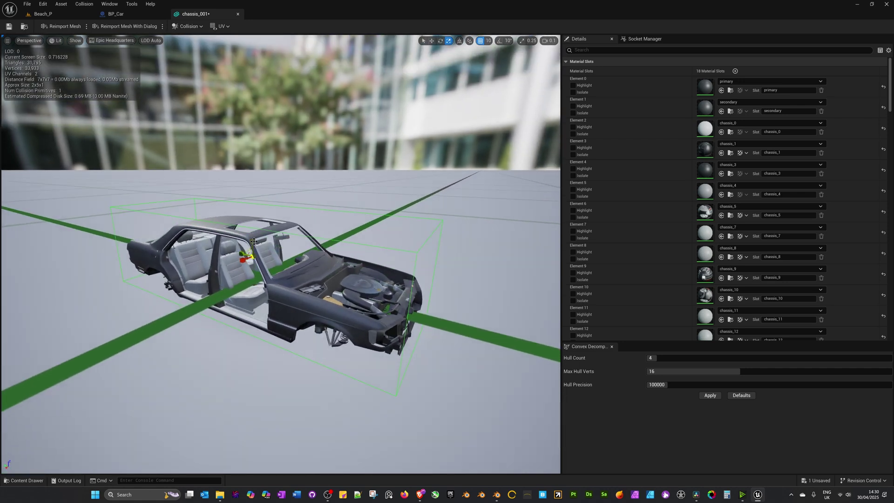
mouse_move(254, 241)
mouse_down()
mouse_move(253, 252)
mouse_move(252, 242)
mouse_up()
key(w)
key(e)
key(r)
right_drag(254, 243, 235, 253)
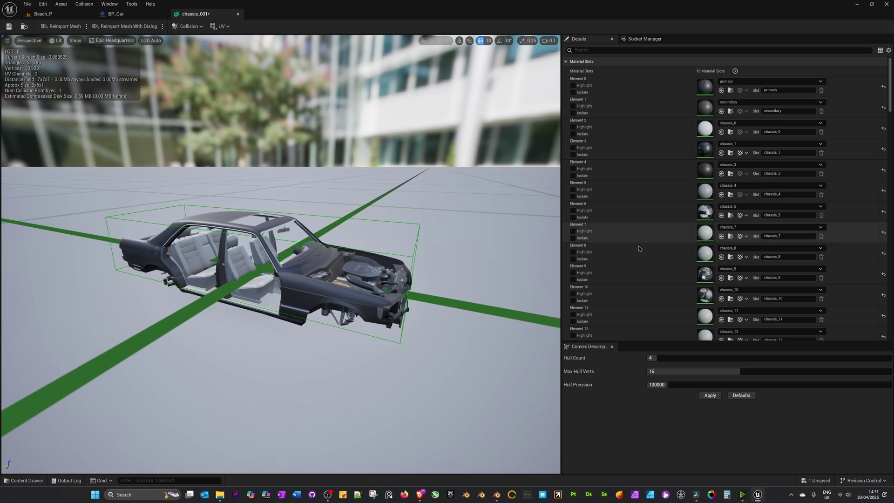
Expand the box's entry in the mesh's collision primitives to show its centre, rotation and extents, and save the chassis_001 mesh.
scroll(644, 270, down, 10)
scroll(647, 251, down, 5)
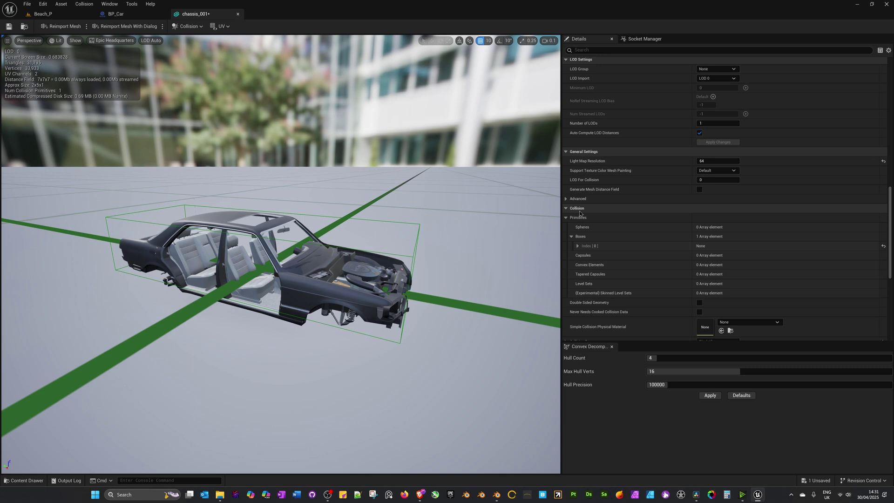
click(577, 246)
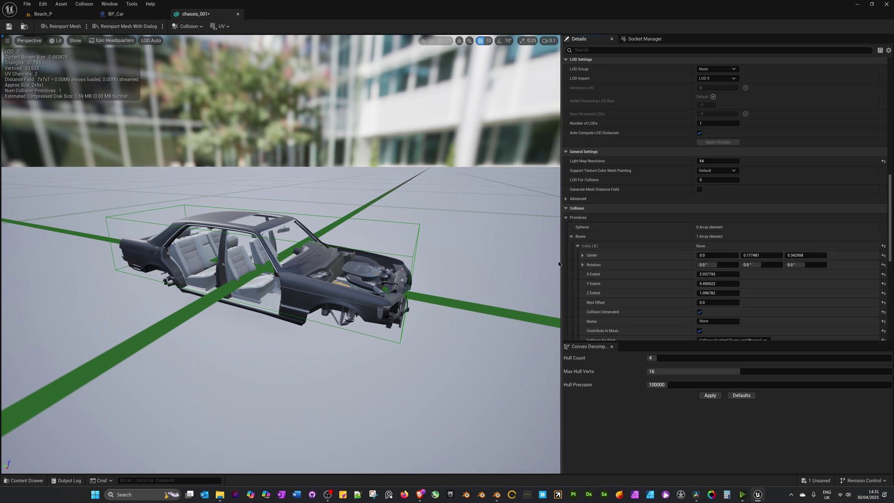
right_drag(365, 283, 232, 219)
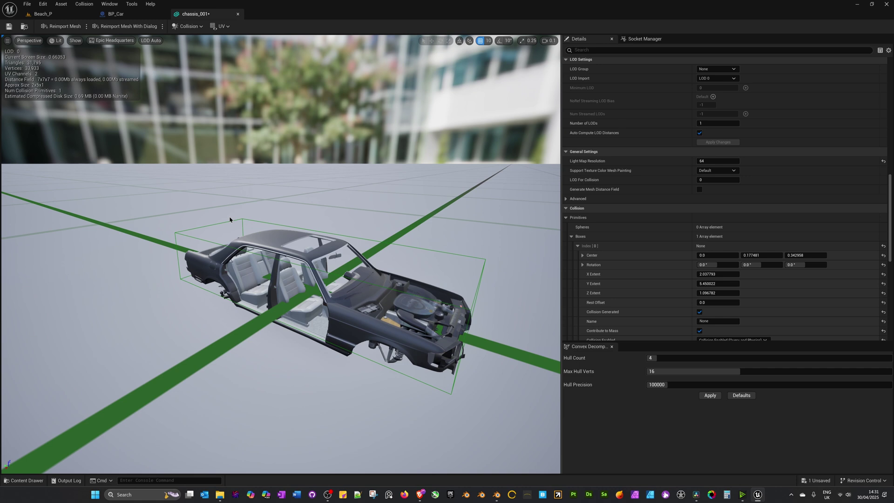
click(9, 26)
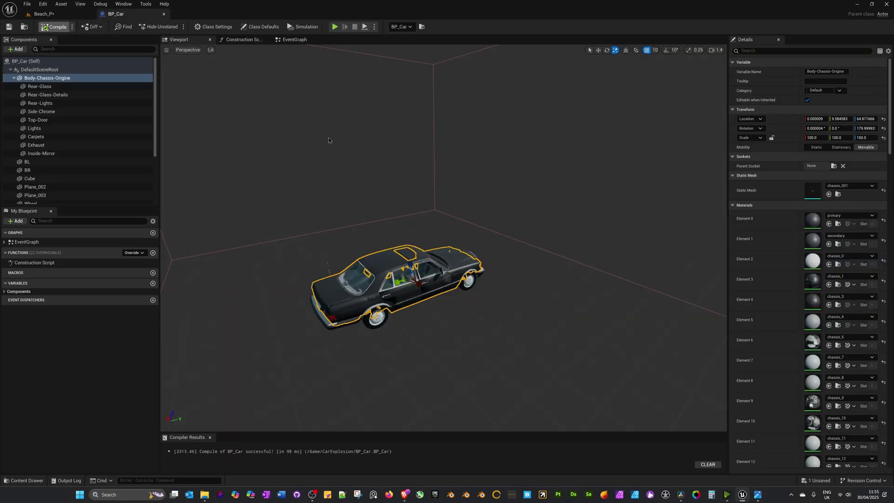
Return to the Beach_P level and examine the car's player collision from the front, side and rear.
click(41, 14)
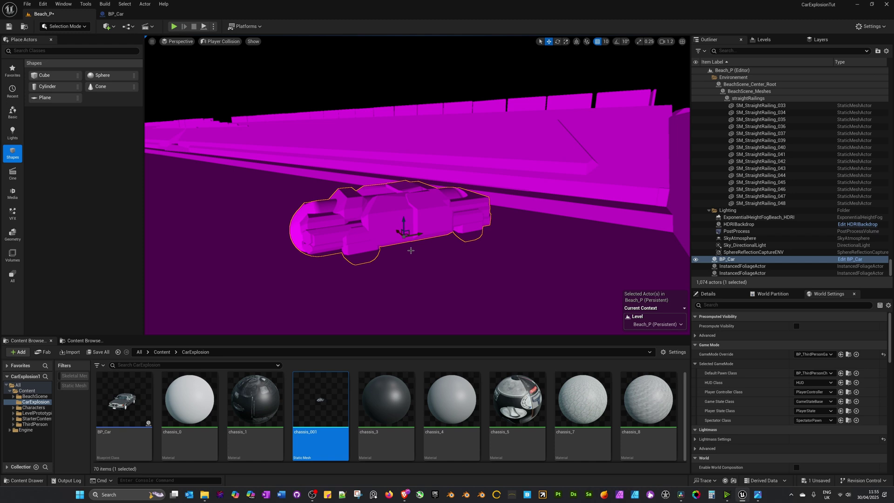
scroll(411, 250, up, 3)
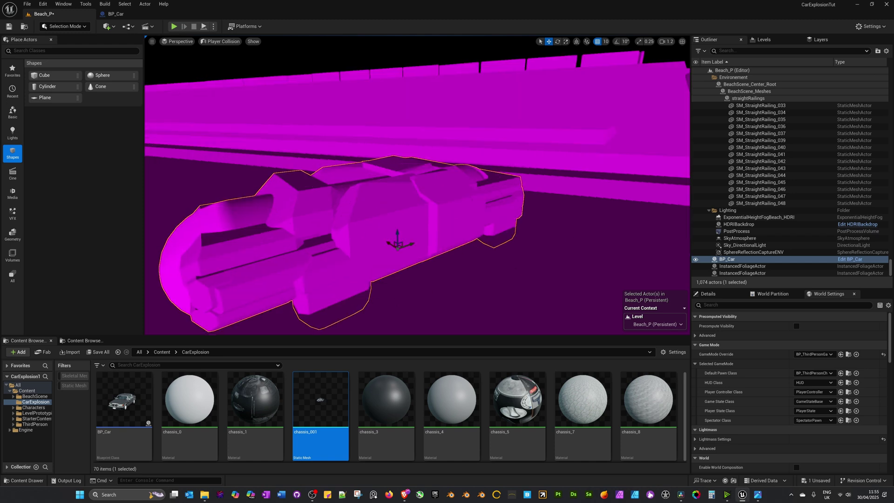
mouse_move(357, 221)
right_down()
mouse_move(357, 233)
mouse_move(357, 221)
right_up()
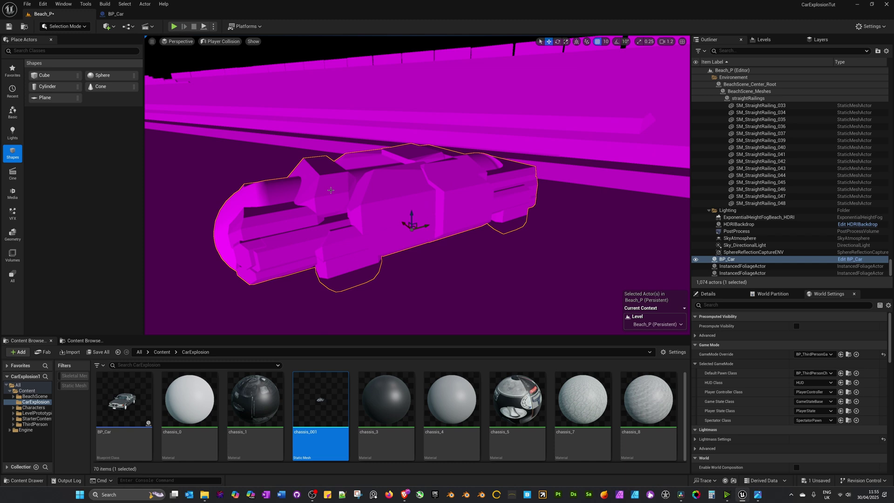
right_drag(331, 190, 400, 248)
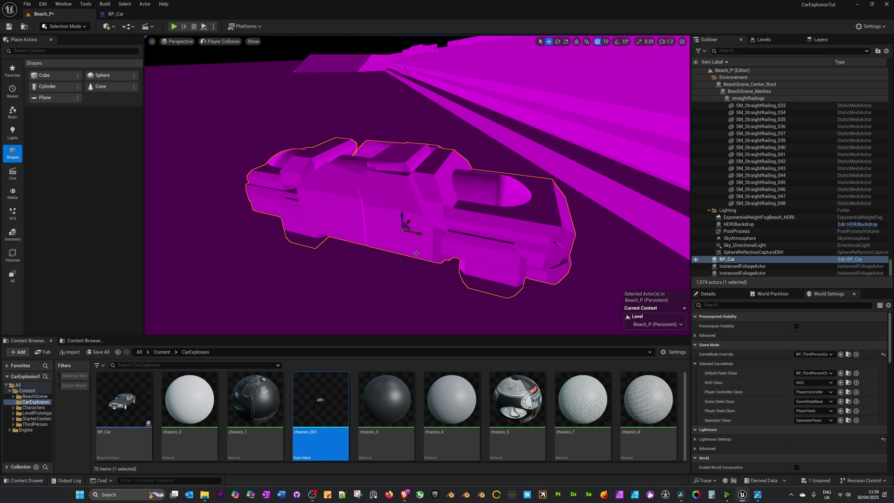
right_drag(416, 253, 489, 254)
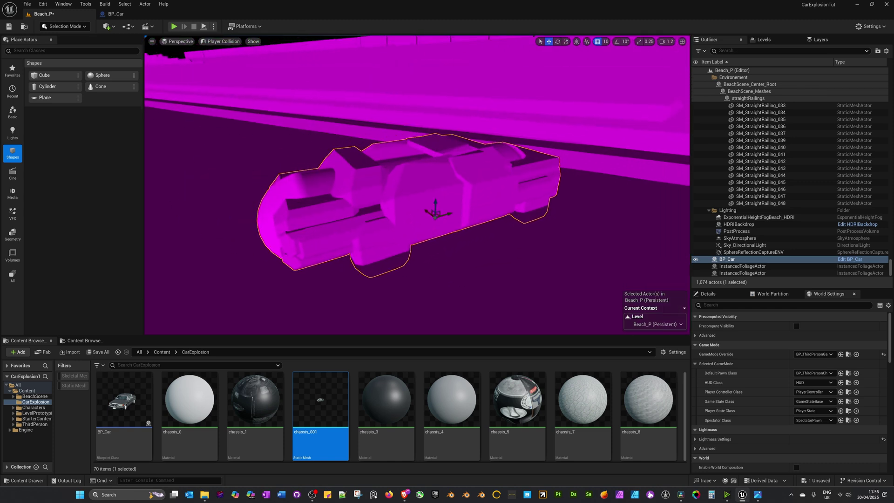
alt+drag(491, 261, 510, 263)
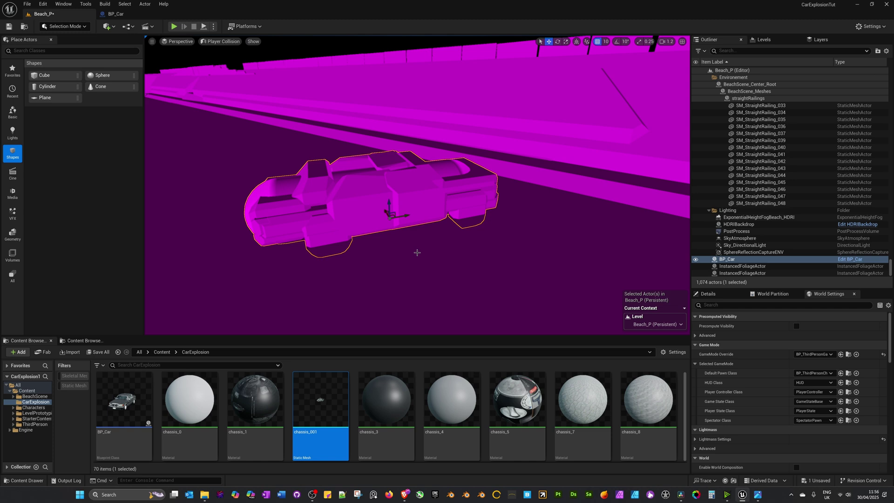
Set the viewport back to the Lit view mode and play-test the level, running the character forward.
click(221, 42)
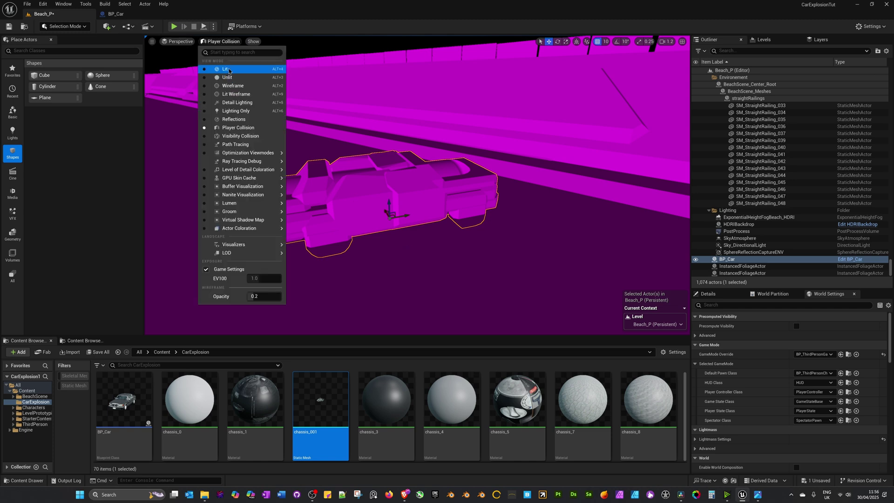
click(219, 70)
right_drag(219, 70, 228, 34)
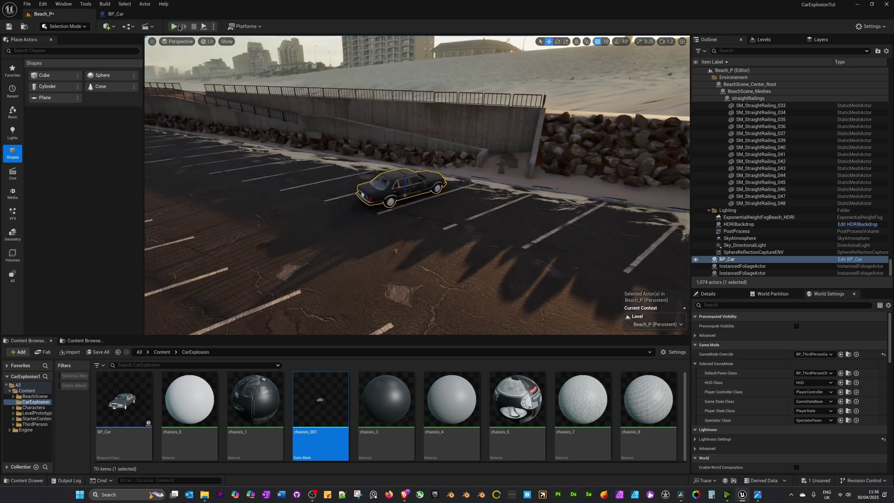
key(alt+p)
key(w)
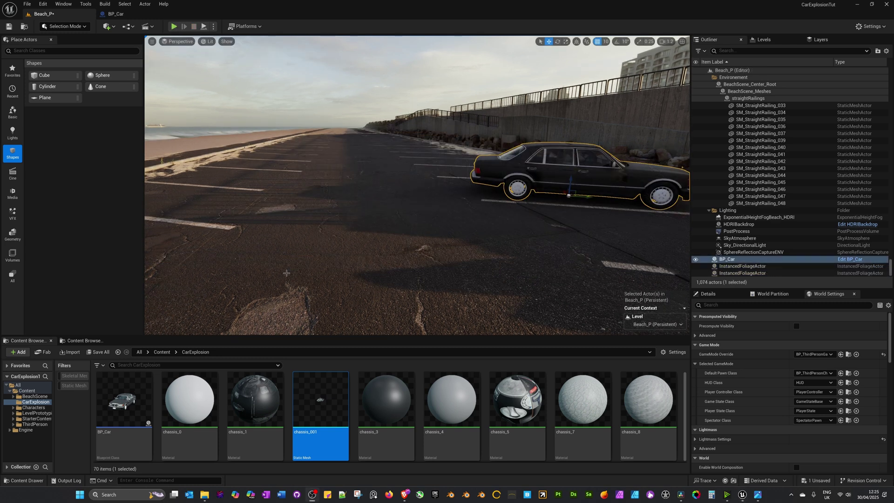
Open the Fab asset library and search for "fire".
right_drag(325, 248, 354, 247)
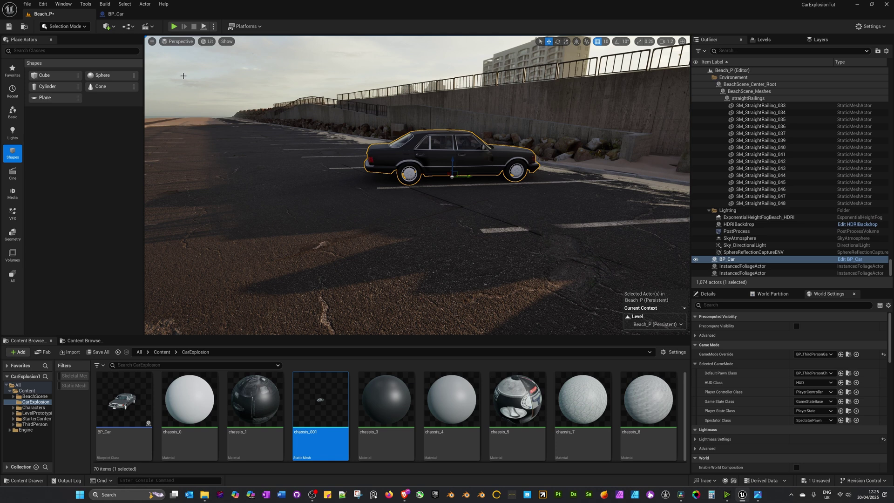
click(41, 352)
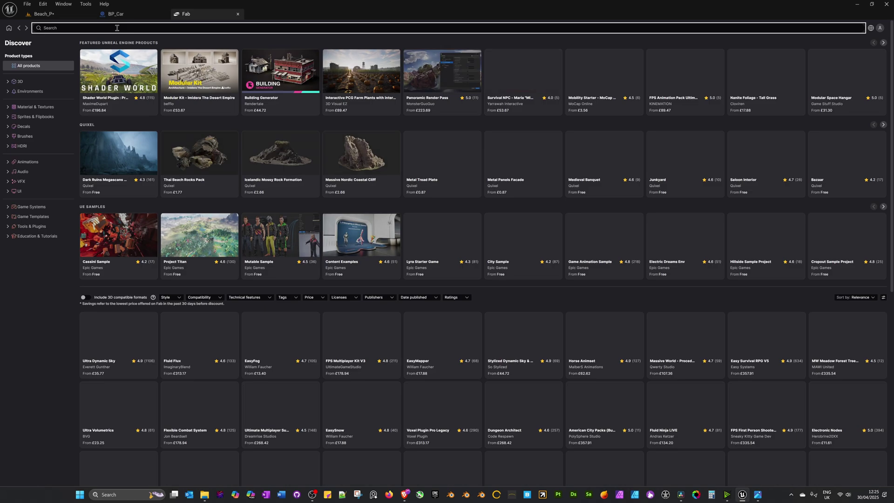
text(fire)
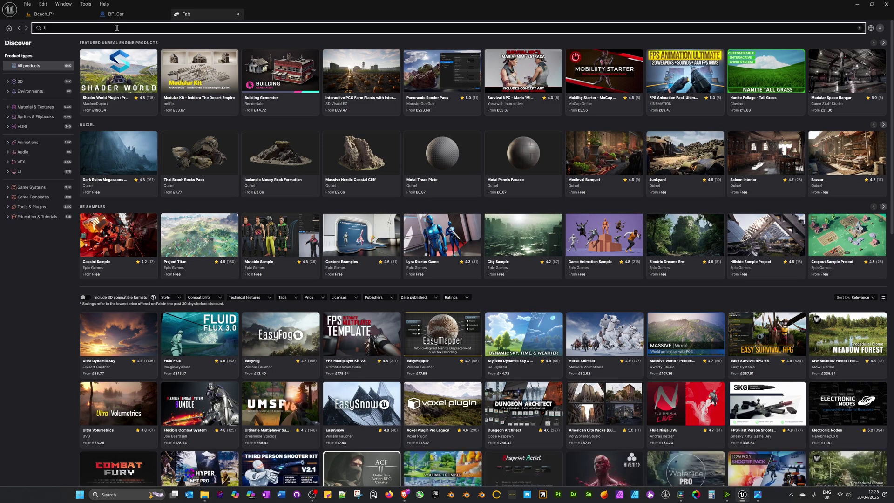
key(Return)
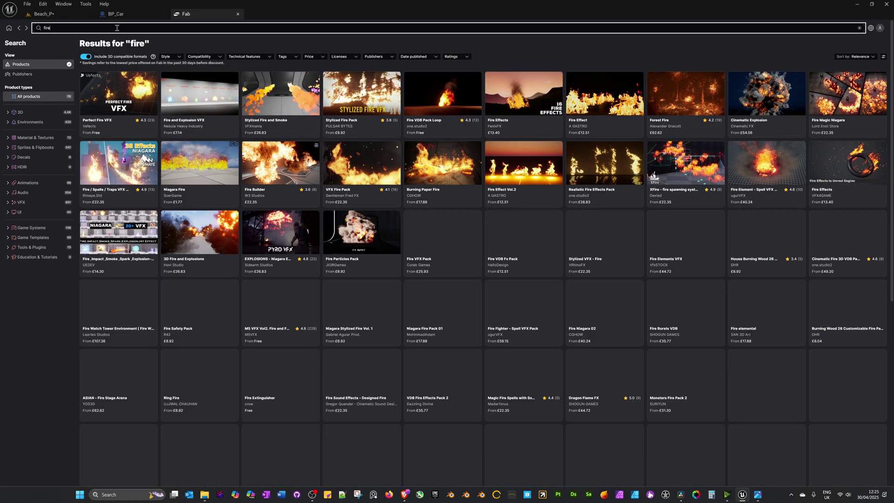
Filter the fire results to free products and add M5 VFX Vol2. Fire and Flames(Niagara) to the project.
click(322, 57)
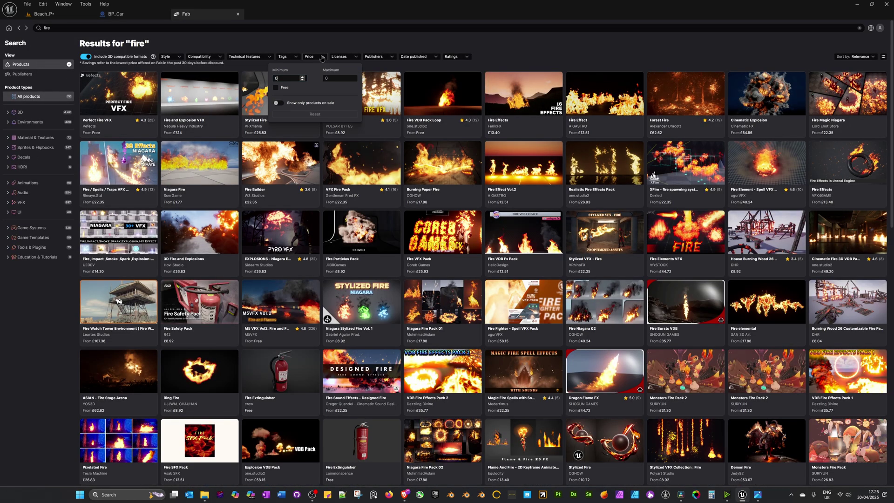
click(275, 89)
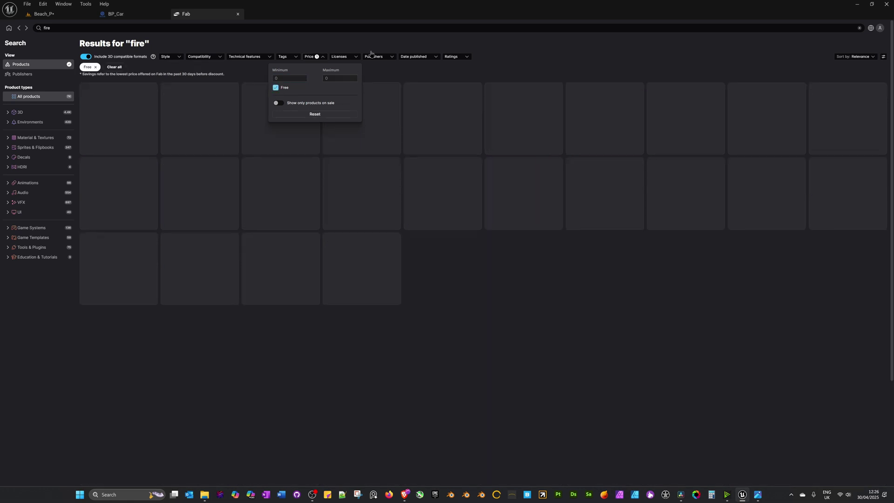
click(418, 41)
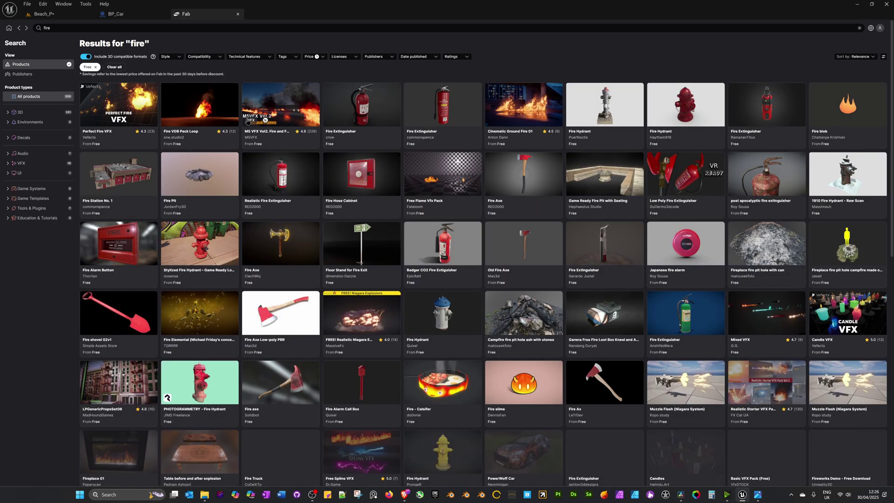
click(295, 98)
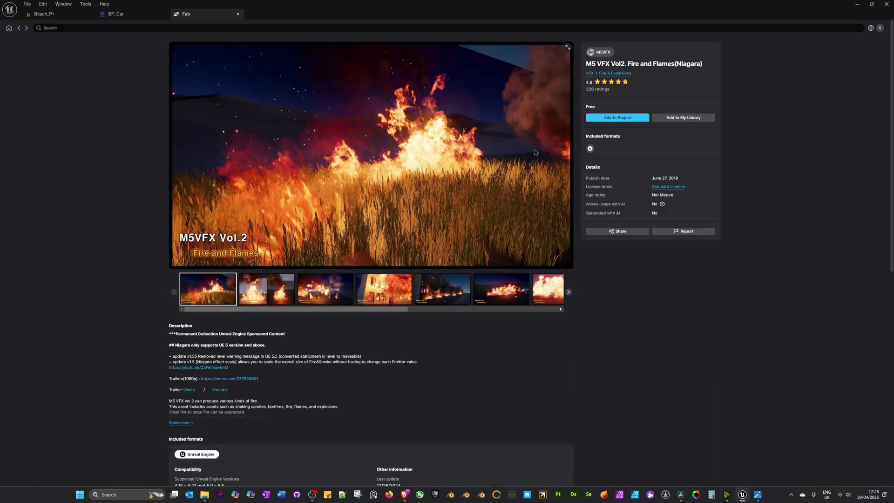
click(611, 118)
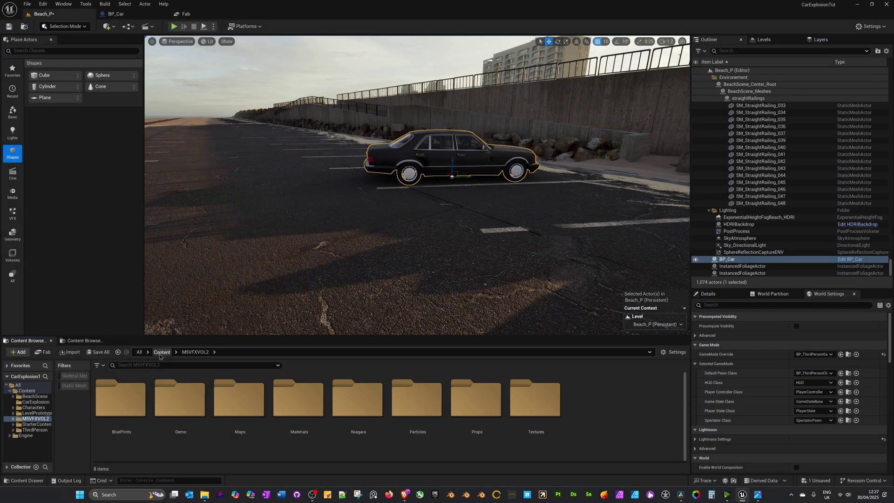
Browse the project content to the Explosion folder inside M5VFXVOL2's Niagara folder.
click(160, 353)
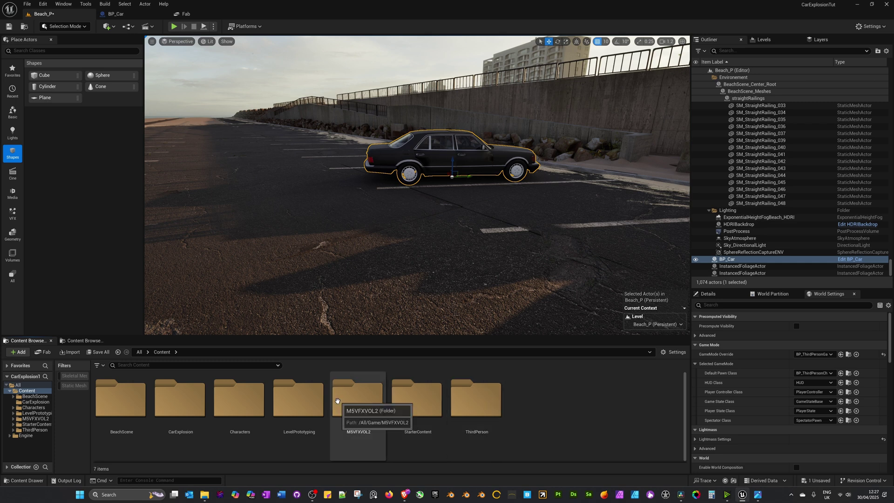
double_click(358, 398)
double_click(359, 397)
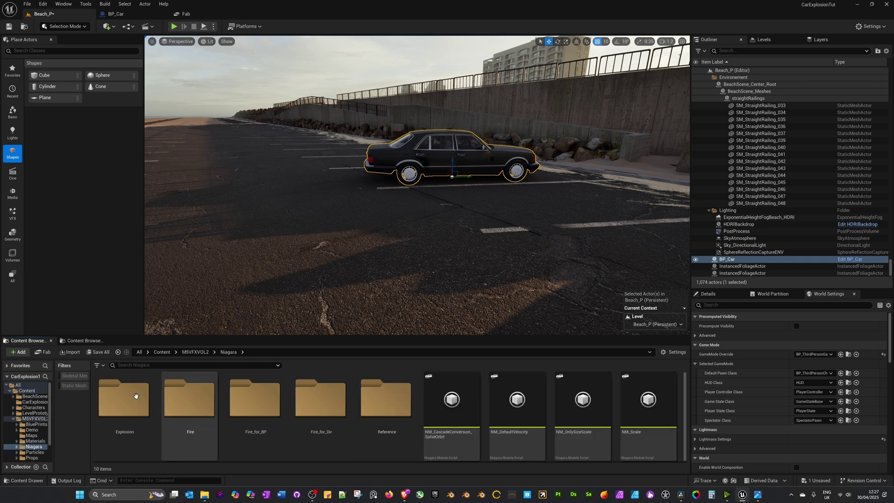
double_click(123, 404)
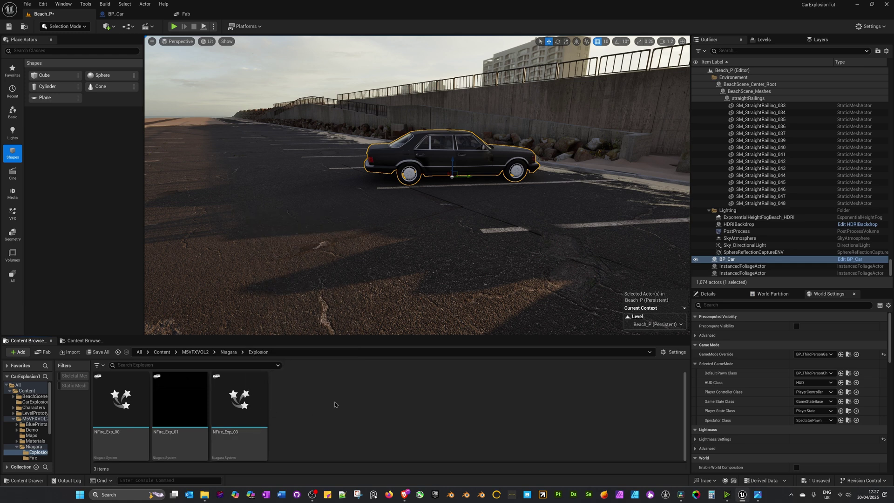
In BP_Car's event graph, move the box's begin-overlap event away from the loop and add a Sequence node from its execution output.
click(119, 14)
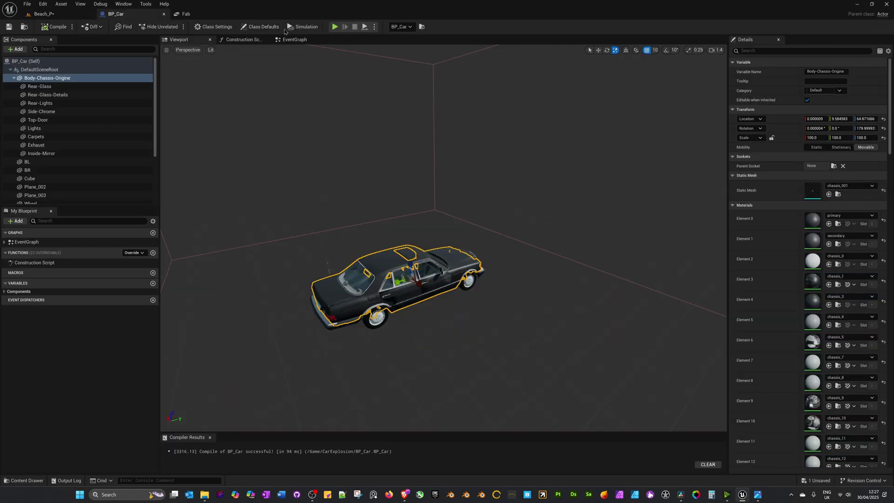
click(295, 40)
scroll(412, 131, down, 2)
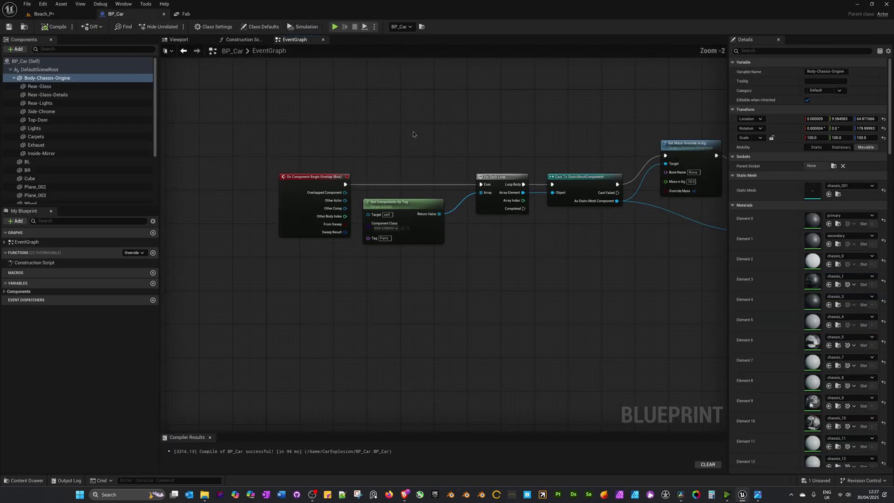
right_drag(413, 131, 365, 181)
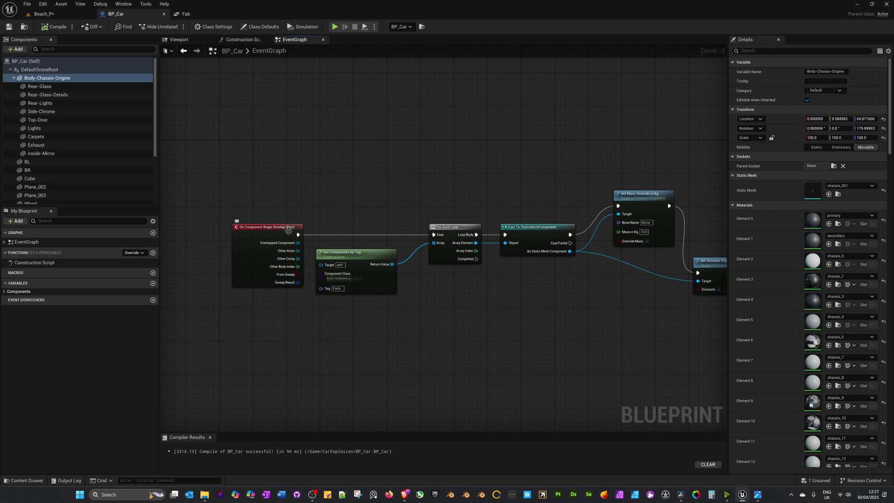
drag(288, 231, 289, 147)
text(sequen)
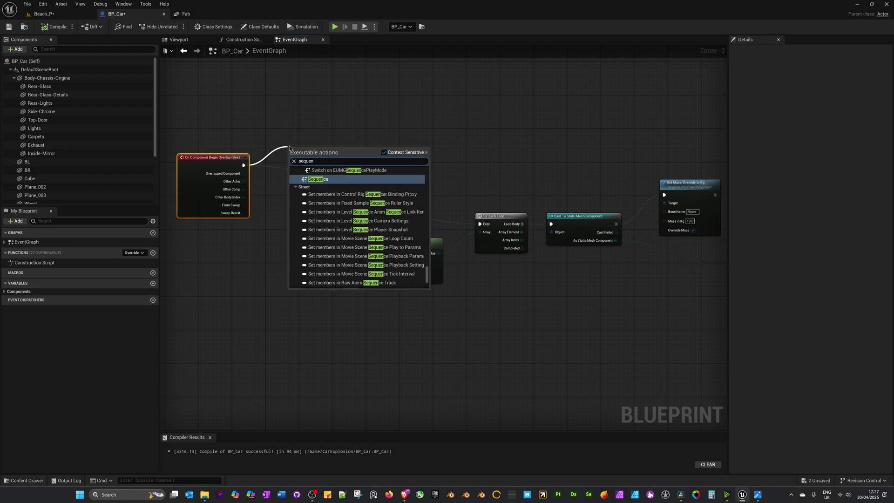
key(Return)
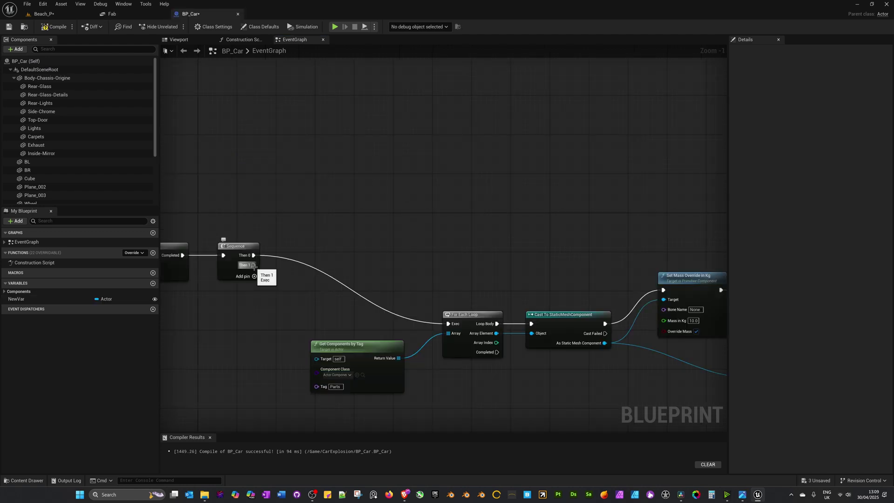
Add a Niagara Spawn System at Location node from the Sequence's Then 1 output, with NFire_Exp_00 as its system template.
drag(254, 265, 468, 112)
text(spa)
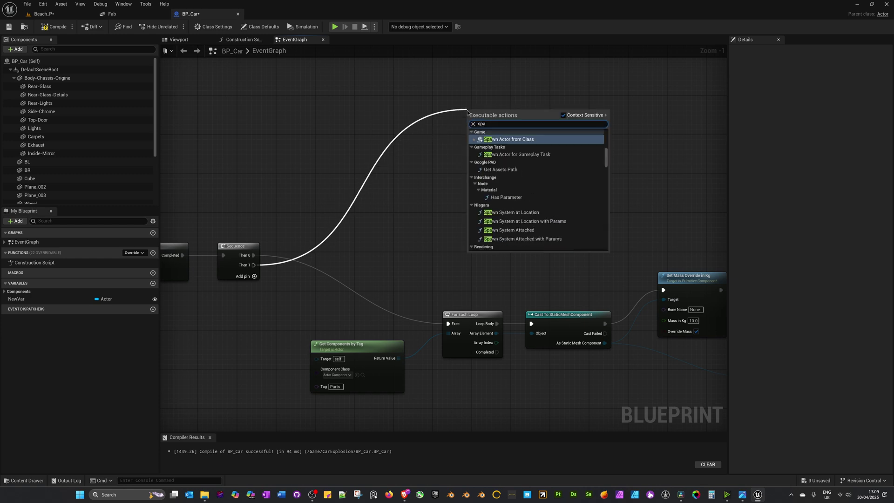
text(wn nia)
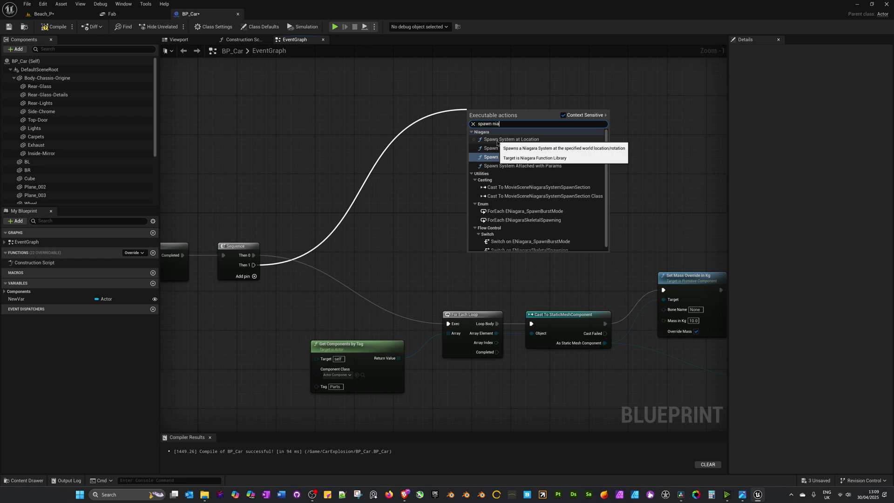
click(497, 139)
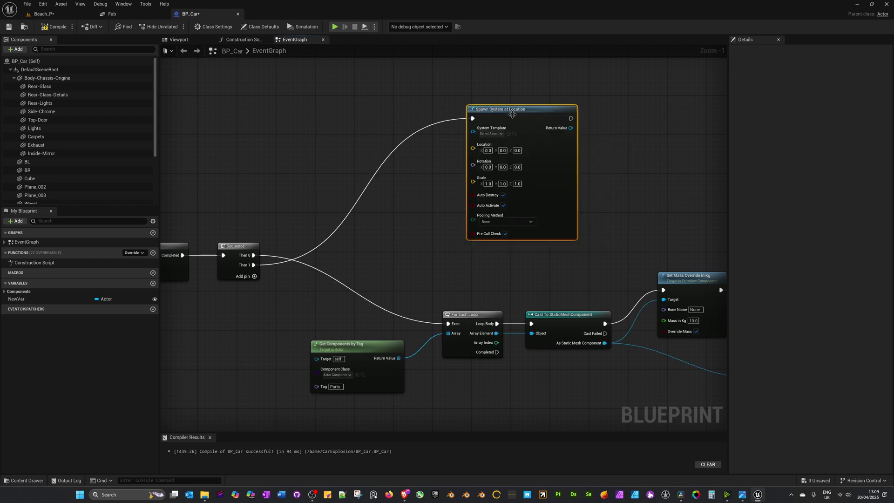
drag(512, 114, 488, 139)
click(468, 158)
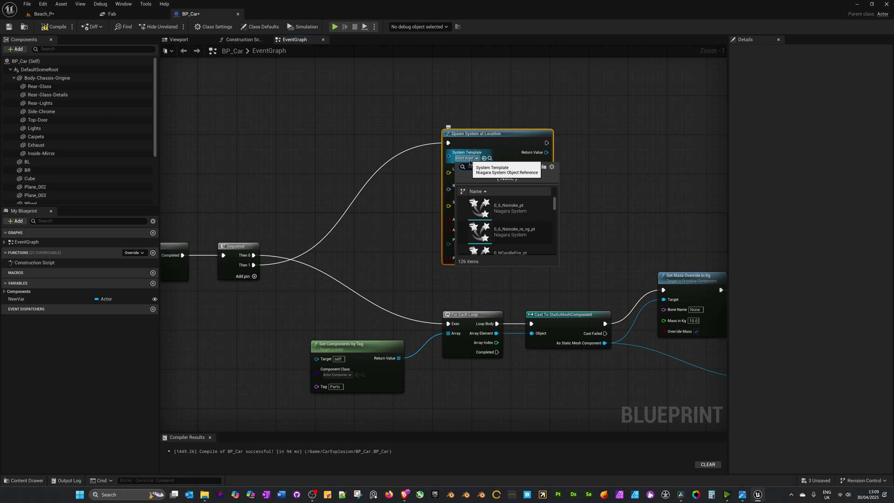
text(exp)
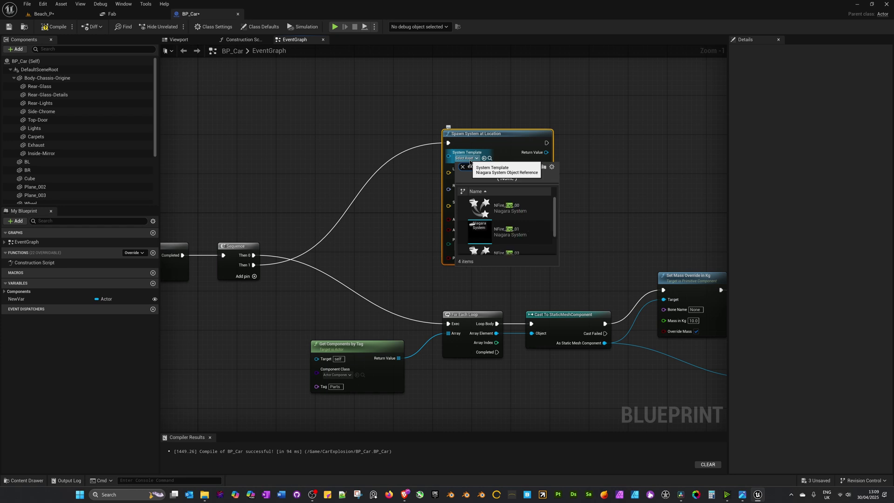
click(508, 208)
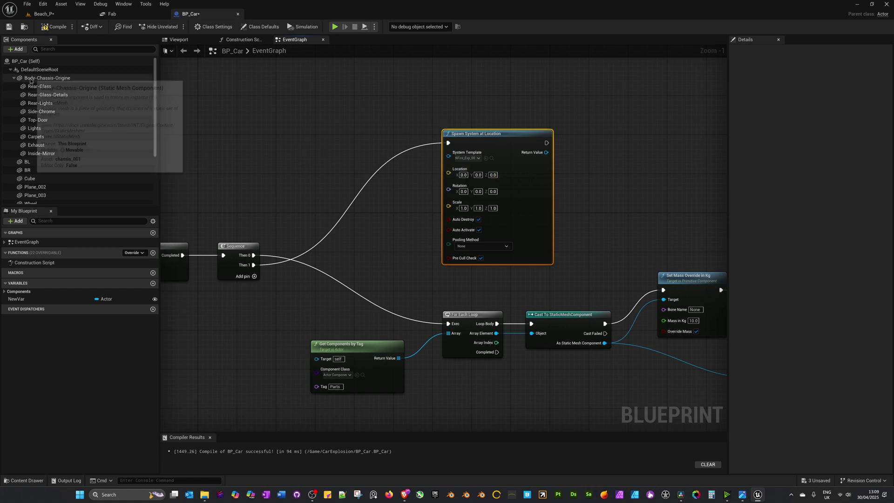
Feed the spawn location from Get World Location of Body-Chassis-Origine, arrange the nodes beside the spawn node, and compile and save BP_Car.
drag(30, 80, 376, 191)
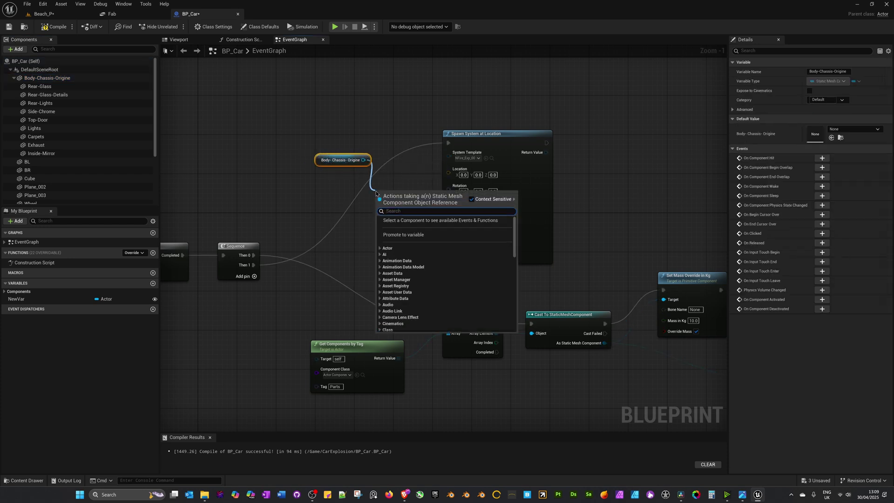
text(get world loca)
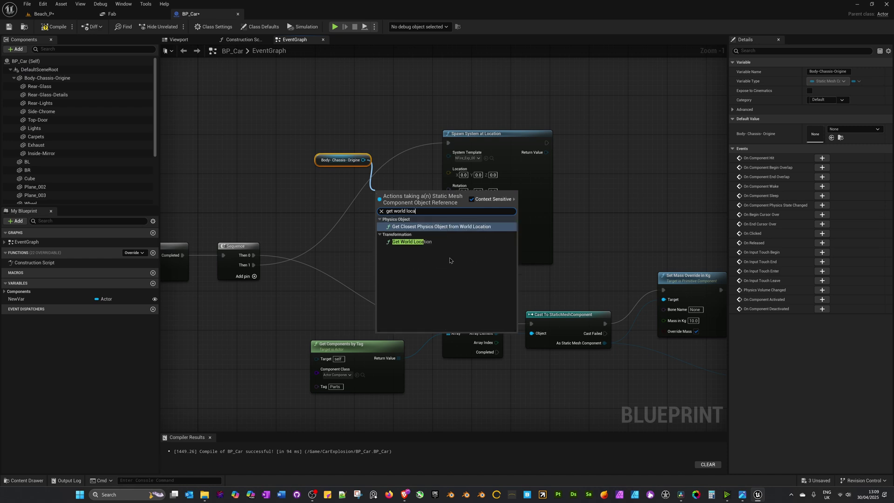
click(412, 241)
drag(369, 192, 448, 169)
drag(405, 230, 322, 159)
drag(321, 157, 320, 156)
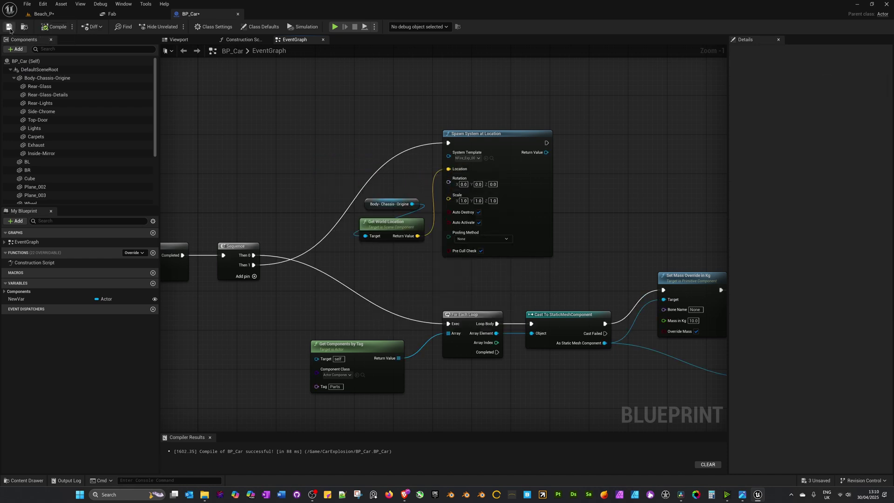
click(9, 27)
In the Beach_P level, disable the Translucency Type override on the PostProcess volume.
click(44, 14)
right_drag(438, 246, 405, 187)
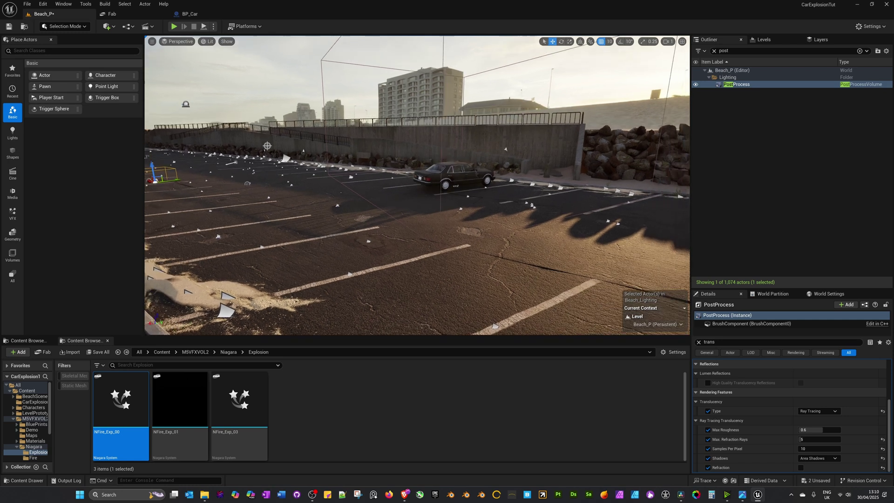
scroll(469, 214, down, 3)
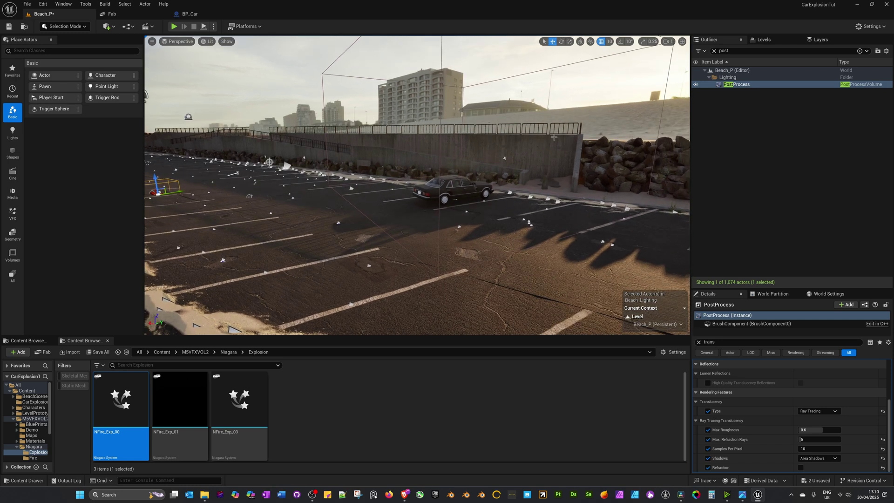
click(742, 86)
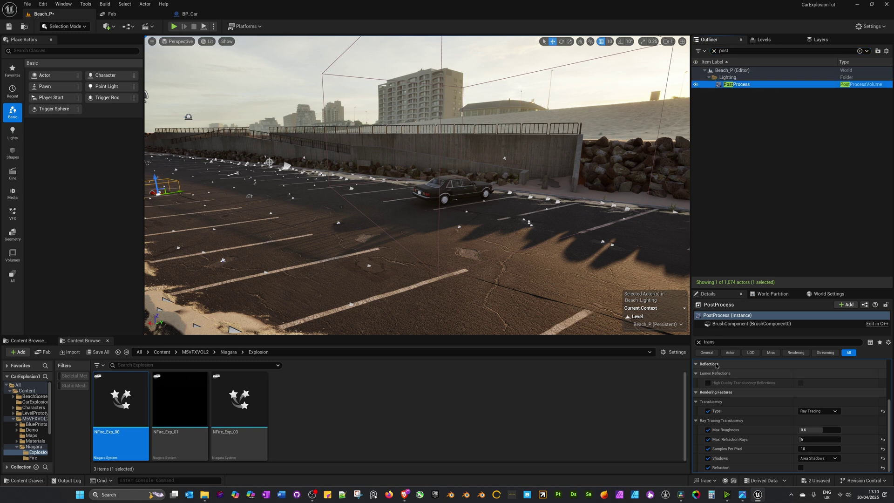
click(719, 341)
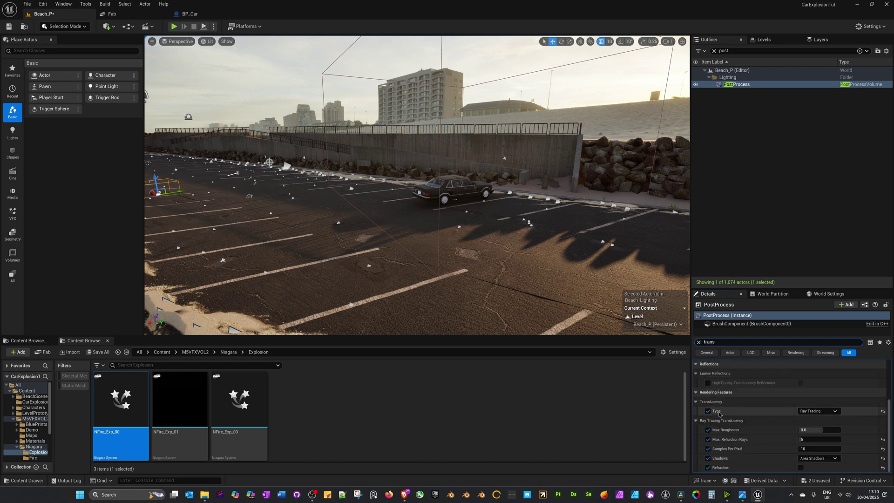
click(708, 411)
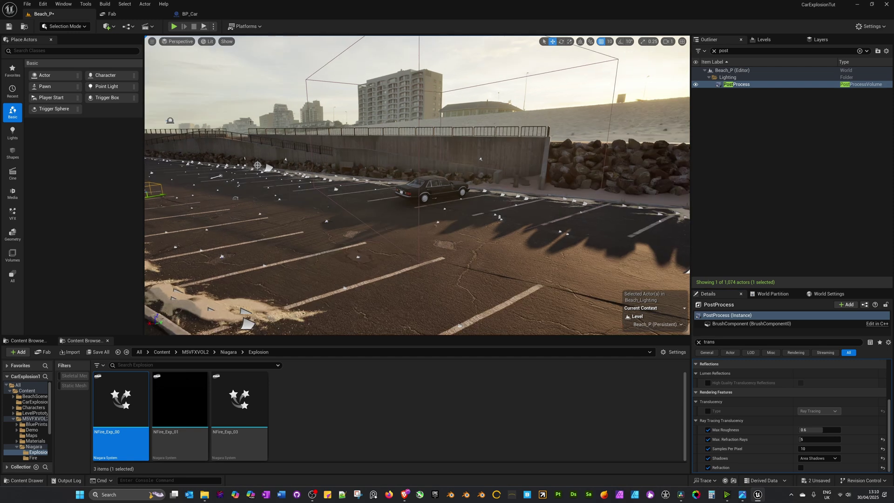
Play-test the level, running the character forward to the car to trigger the explosion effect.
click(173, 27)
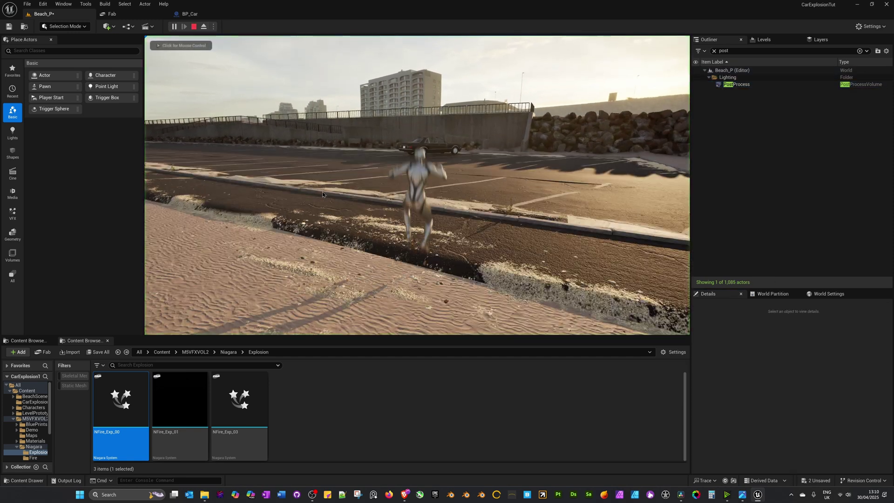
key(w)
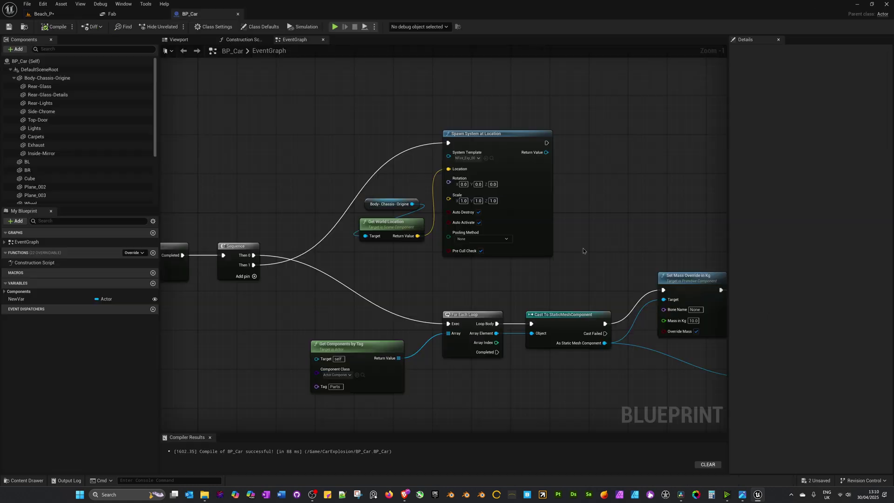
In BP_Car's event graph, add an Add Impulse node after Set Simulate Physics.
right_drag(549, 335, 354, 397)
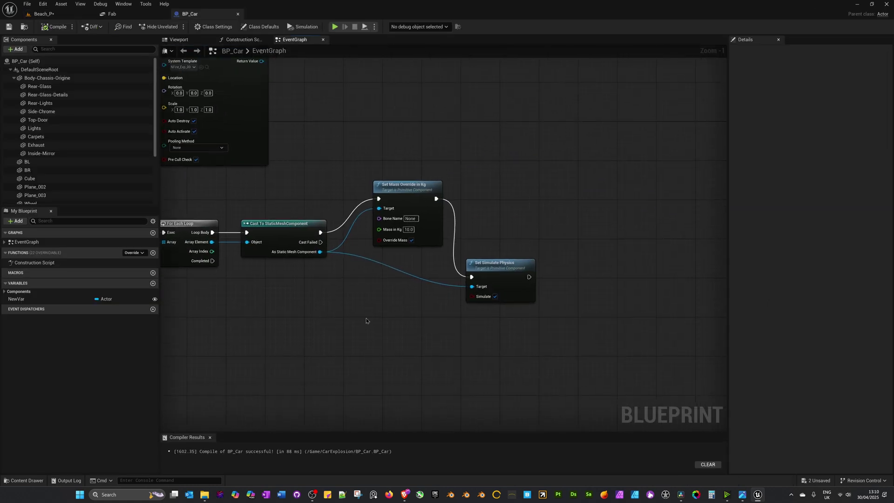
right_drag(366, 320, 300, 340)
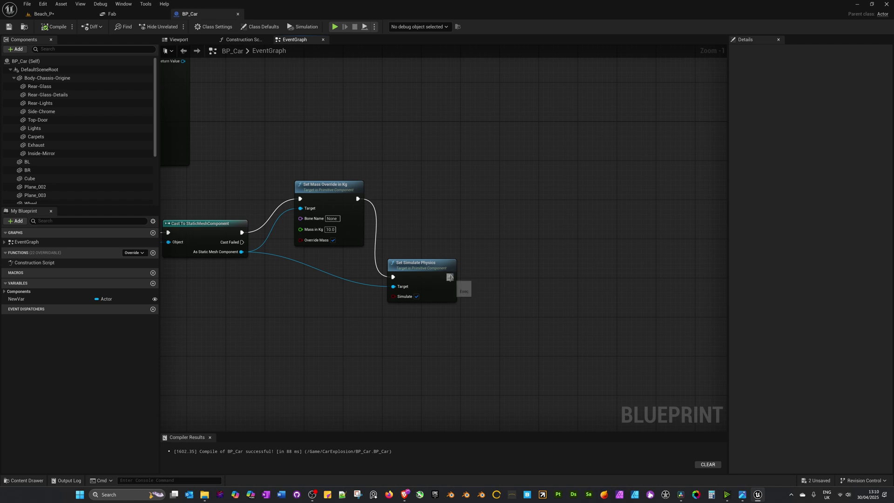
drag(449, 278, 522, 263)
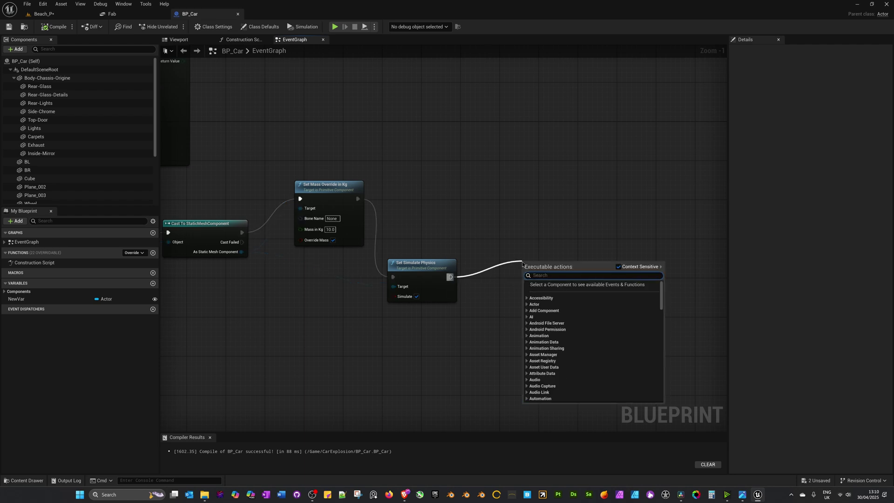
text(impulse)
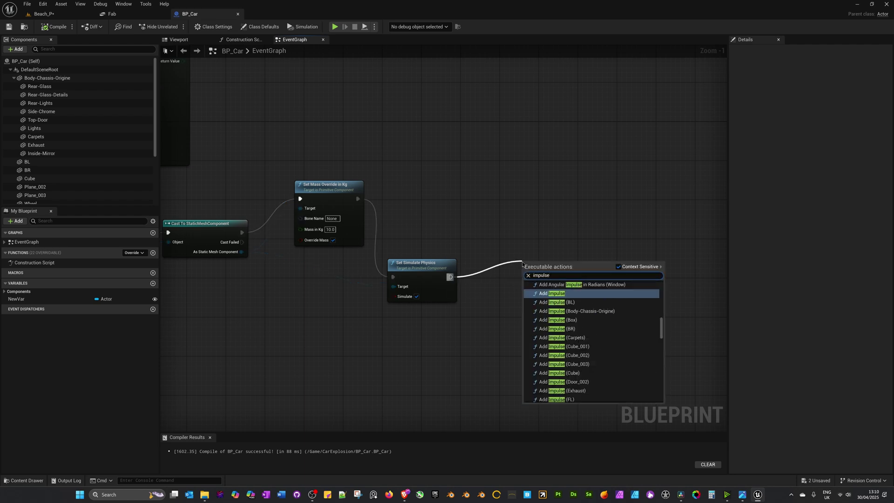
click(551, 294)
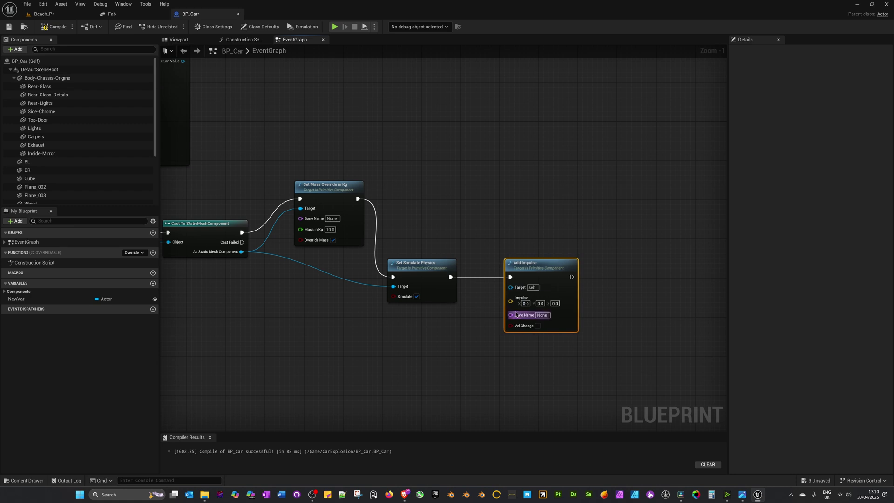
In the Beach_P level, select the car and frame it to examine its orientation for the impulse direction.
click(44, 13)
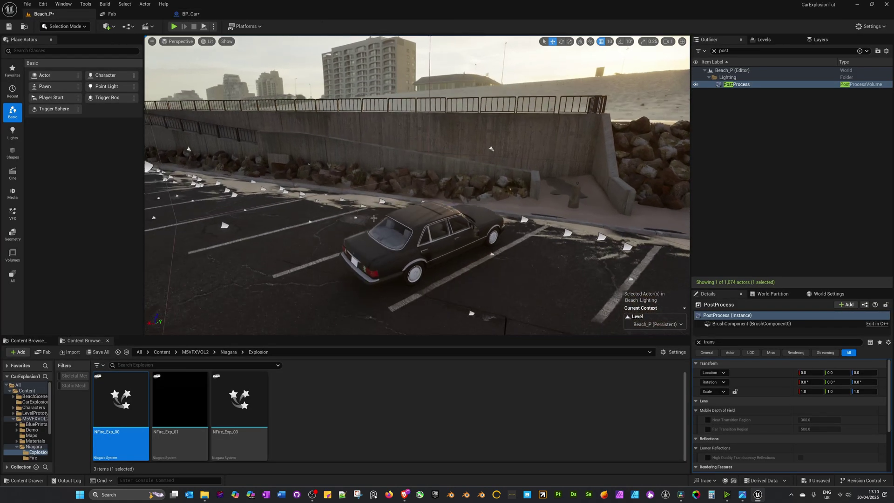
click(374, 219)
key(f)
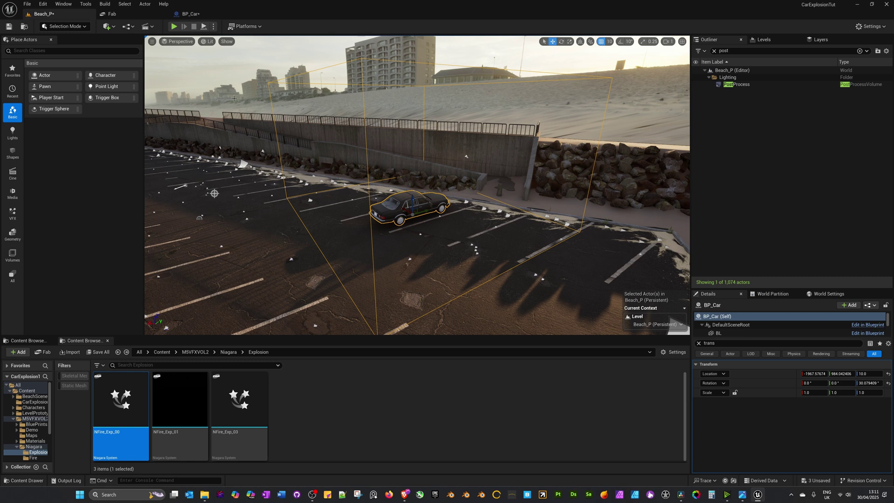
In BP_Car's event graph, set the Add Impulse node's X impulse to 100000 and compile the blueprint.
click(190, 13)
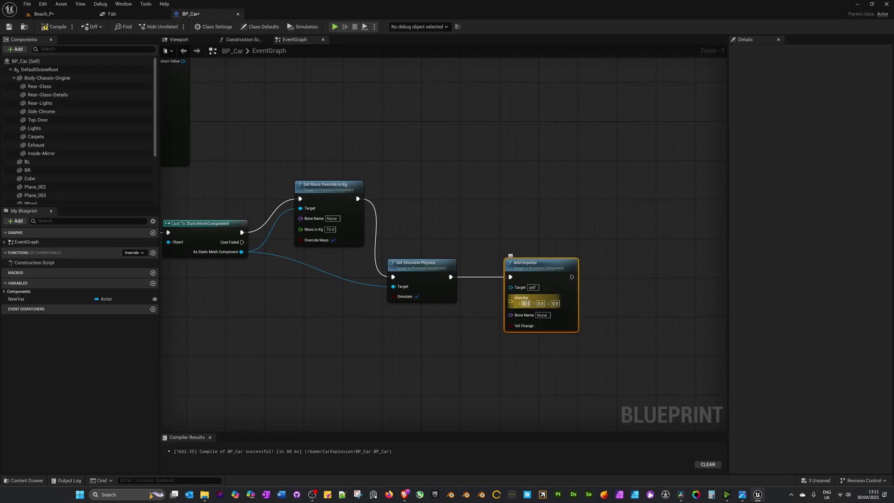
text(5000)
key(BackSpace)
key(BackSpace)
key(BackSpace)
key(BackSpace)
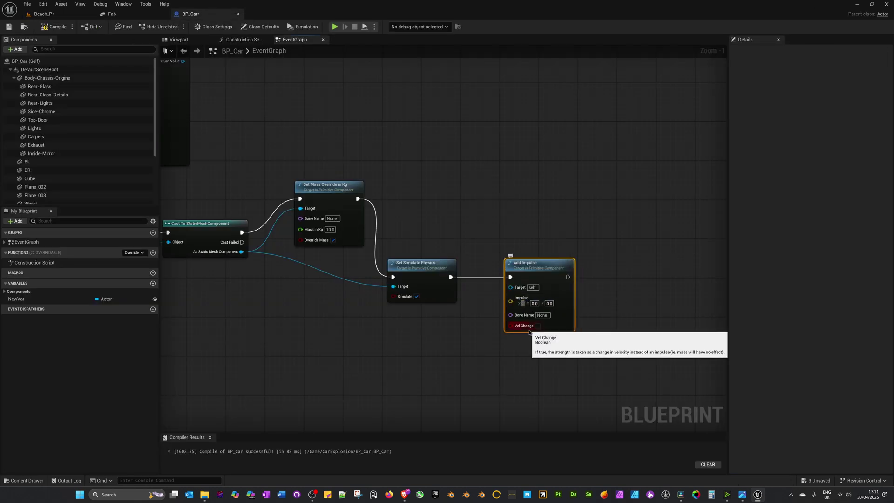
text(100000)
click(494, 362)
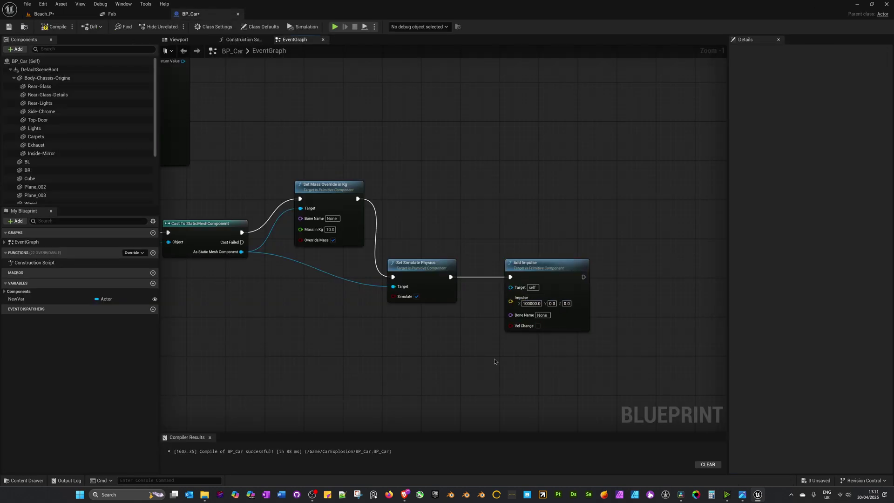
click(54, 27)
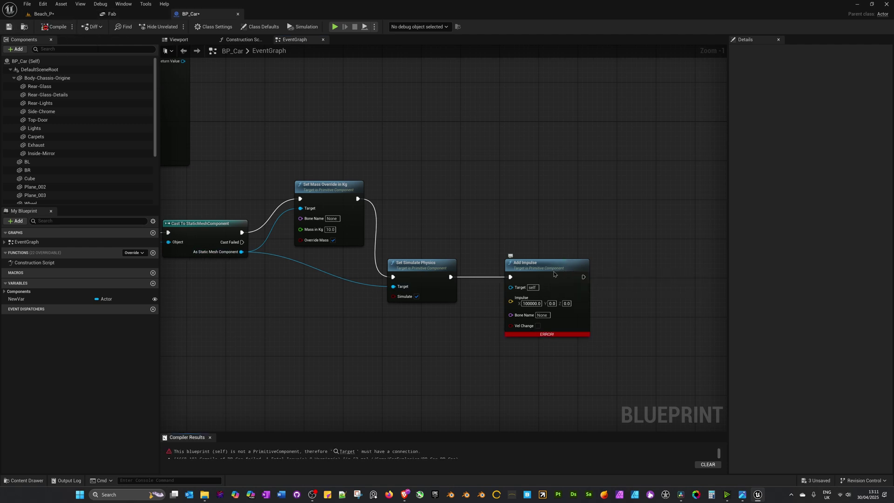
Place Add Impulse below Set Simulate Physics, feed its Target from As Static Mesh Component, and compile and save BP_Car.
drag(558, 262, 563, 325)
drag(241, 251, 523, 345)
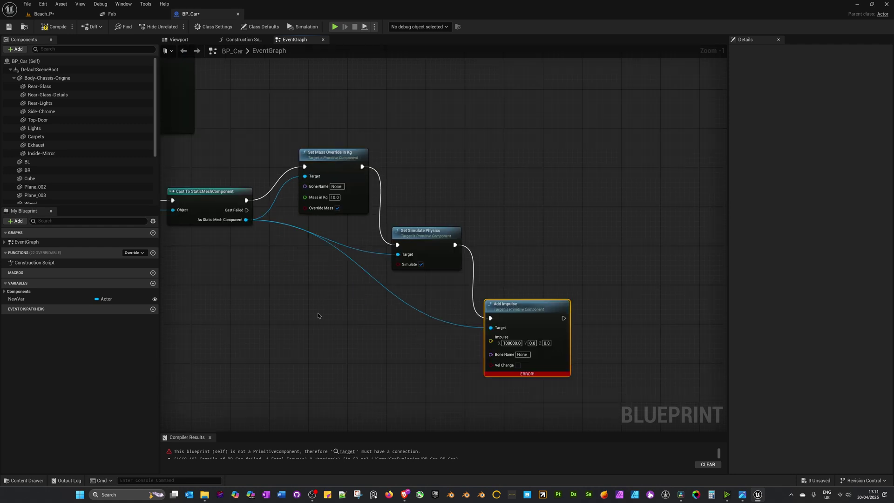
click(54, 27)
click(10, 27)
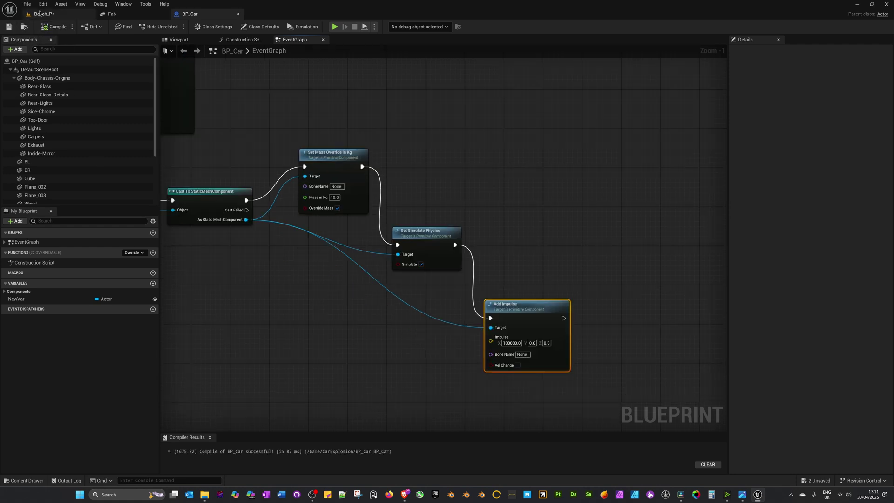
Play-test the Beach_P level, running the character toward the car to check the impulse on its parts.
click(40, 16)
right_drag(296, 153, 326, 170)
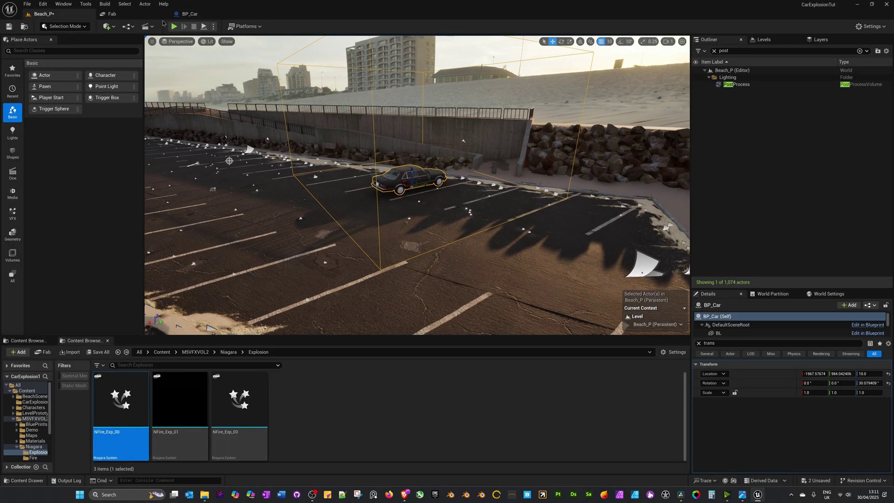
click(173, 29)
click(173, 26)
key(w)
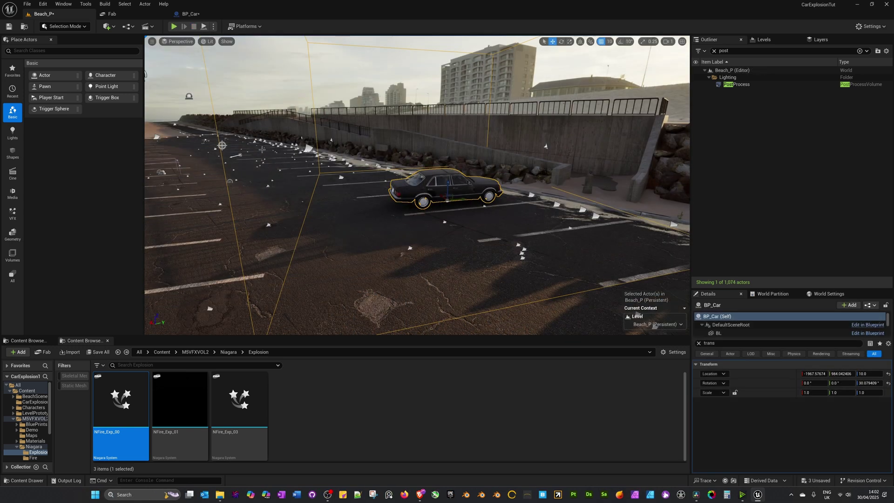
In BP_Car's event graph, insert a Do Once node between On Component Begin Overlap (Box) and Sequence, lining the nodes up.
click(191, 14)
scroll(238, 216, up, 2)
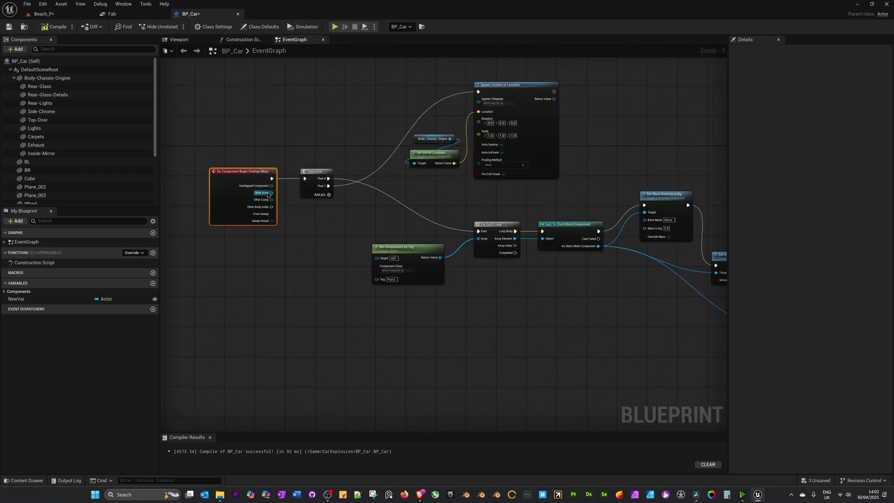
click(234, 180)
drag(234, 179, 201, 180)
right_drag(265, 188, 311, 188)
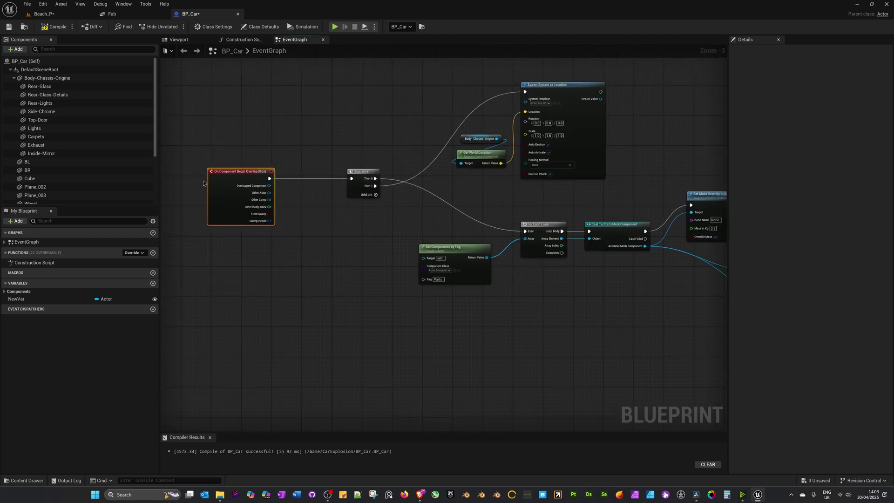
right_drag(316, 266, 409, 296)
scroll(314, 246, up, 1)
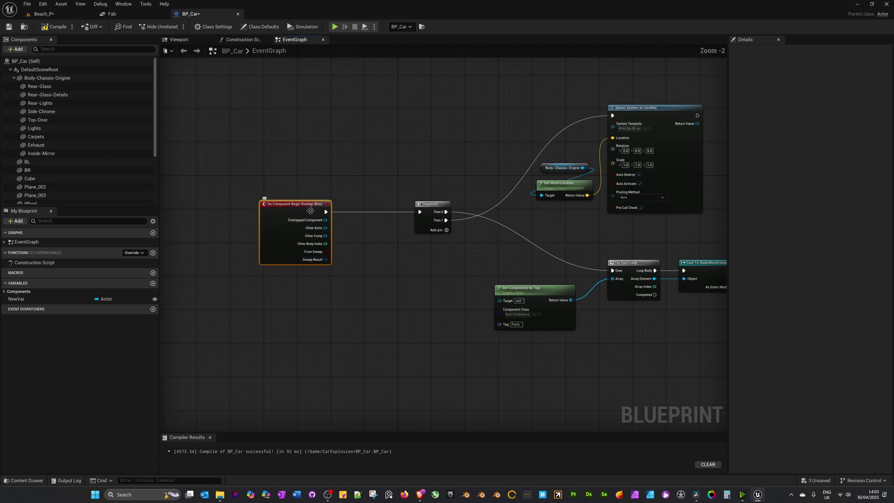
drag(309, 210, 349, 181)
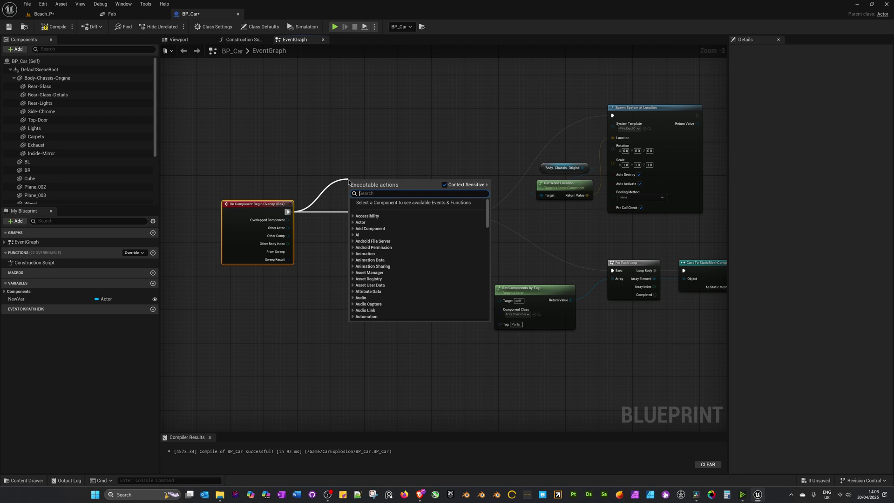
text(do once)
key(Return)
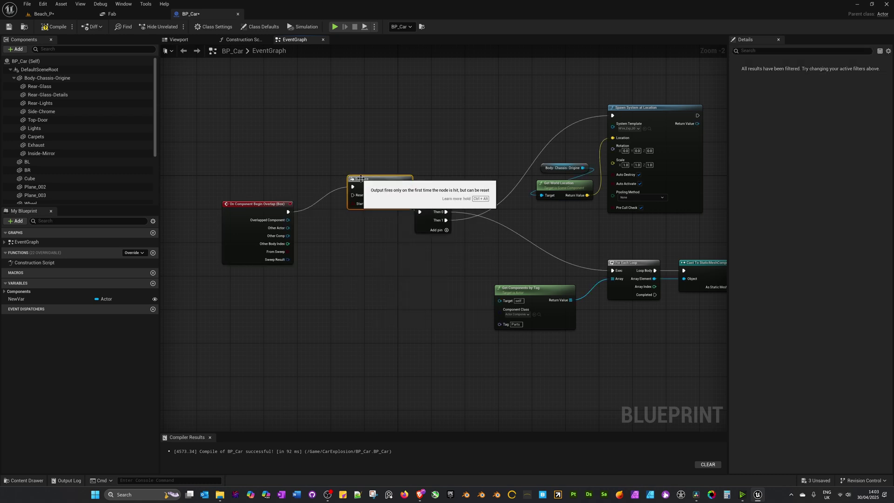
drag(361, 179, 339, 203)
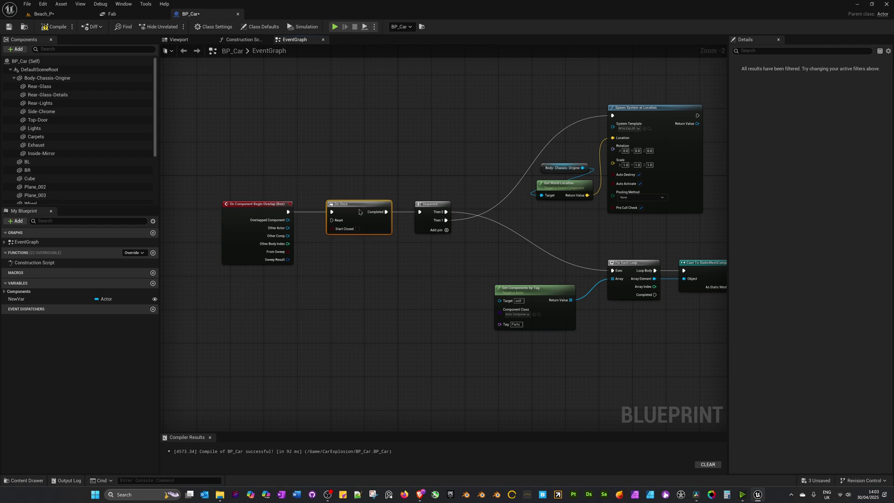
drag(260, 204, 273, 204)
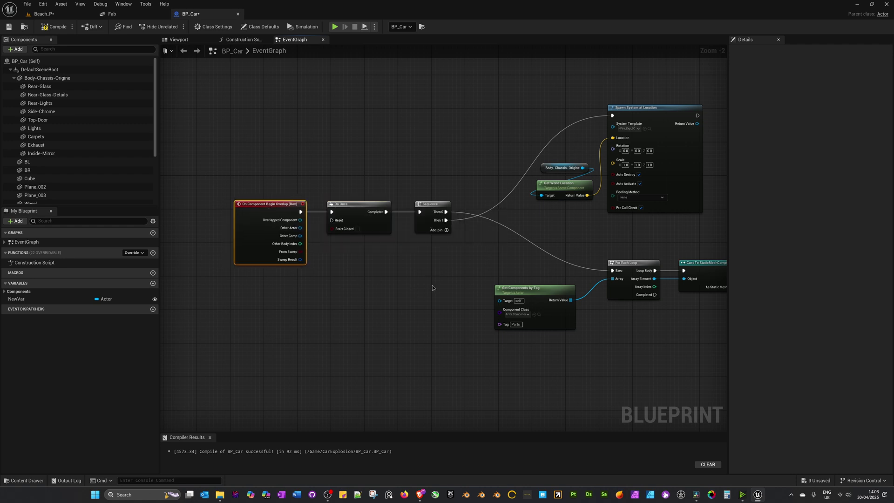
Add a Spawn Sound 2D node following the execution output of Spawn System at Location.
right_drag(432, 326, 259, 325)
right_drag(634, 119, 580, 152)
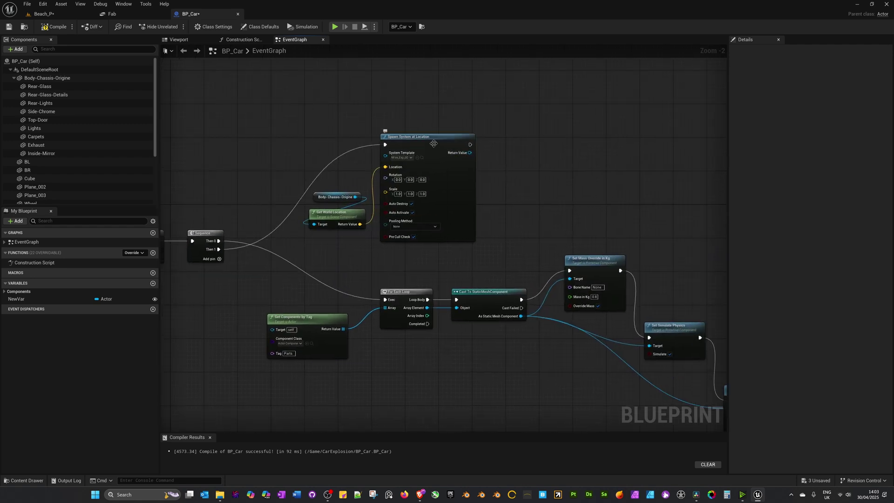
drag(470, 145, 530, 135)
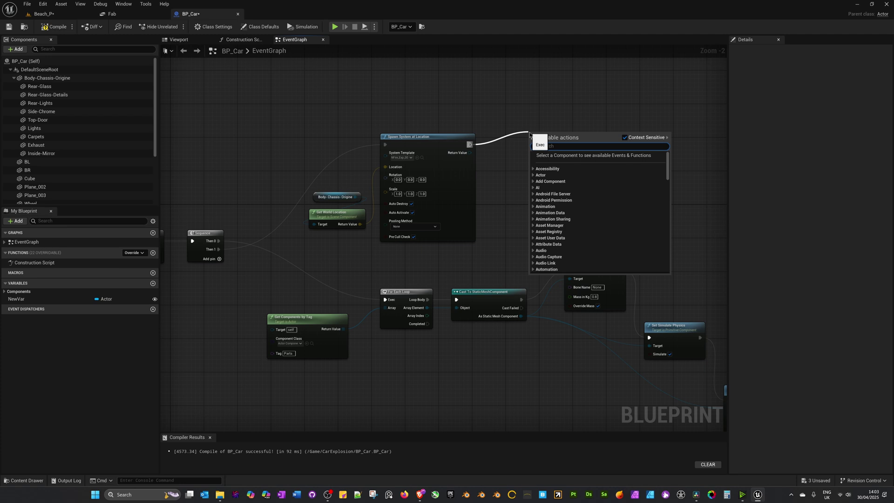
text(spawn audio)
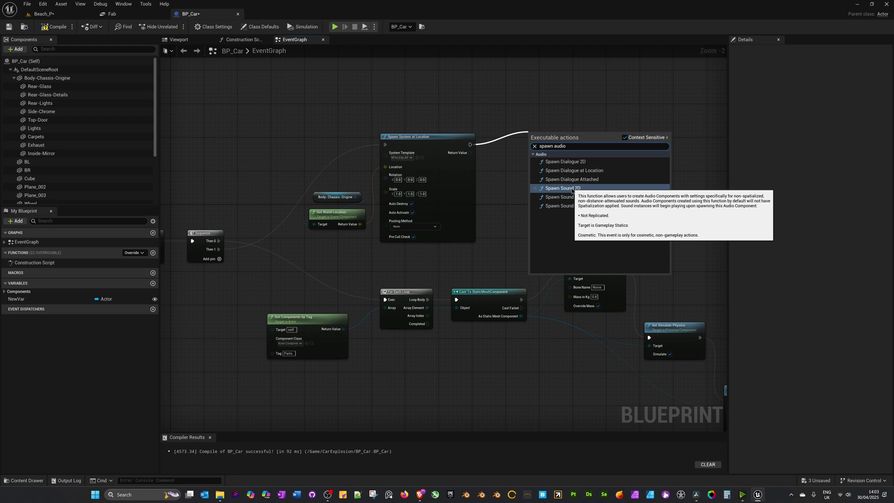
click(563, 188)
Preview the explosion sounds, assign Explosion02 to the Spawn Sound 2D node, and compile and save BP_Car.
click(541, 159)
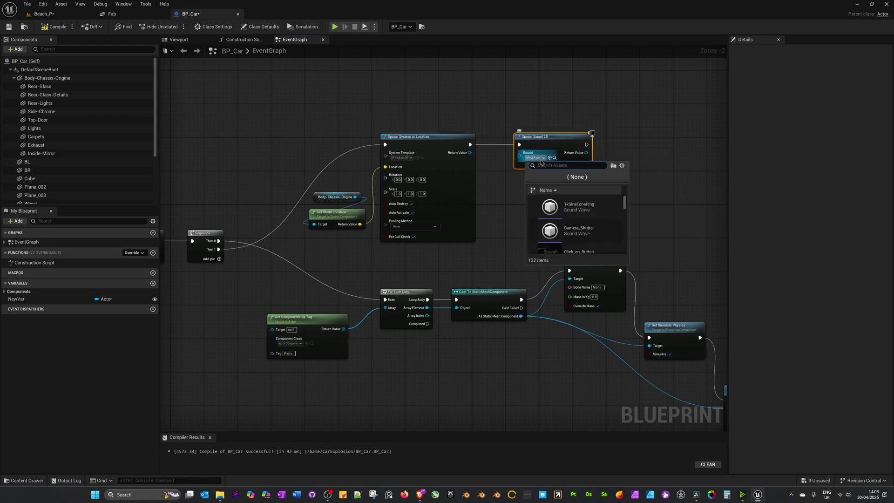
text(e)
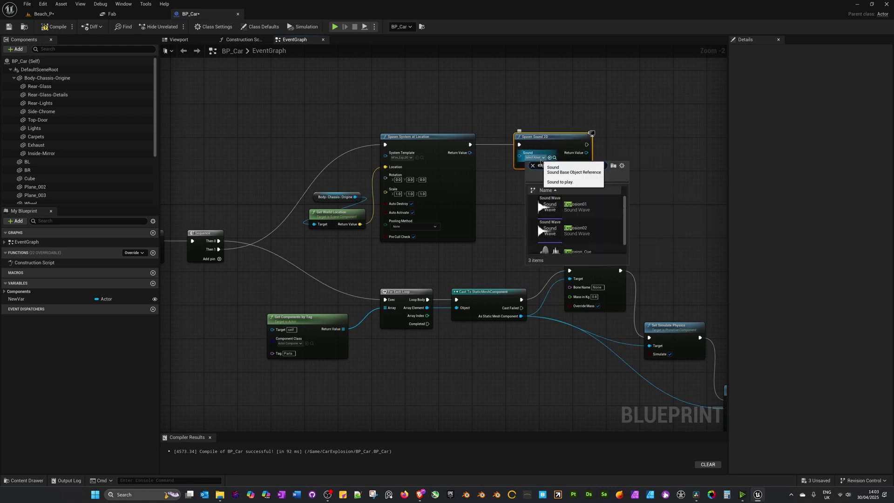
text(xpl)
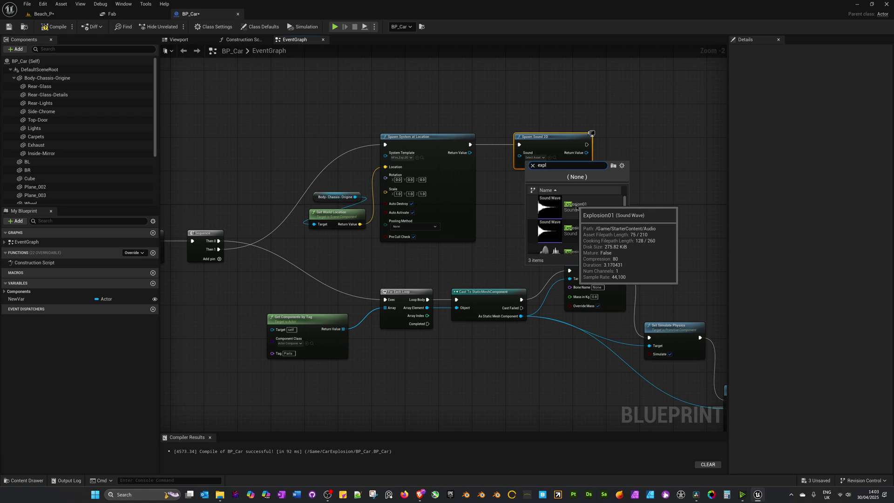
mouse_move(553, 210)
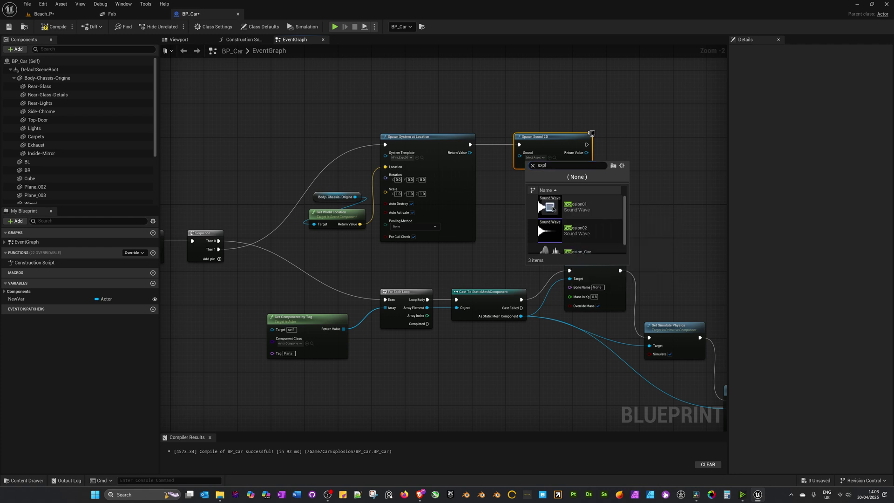
mouse_move(548, 239)
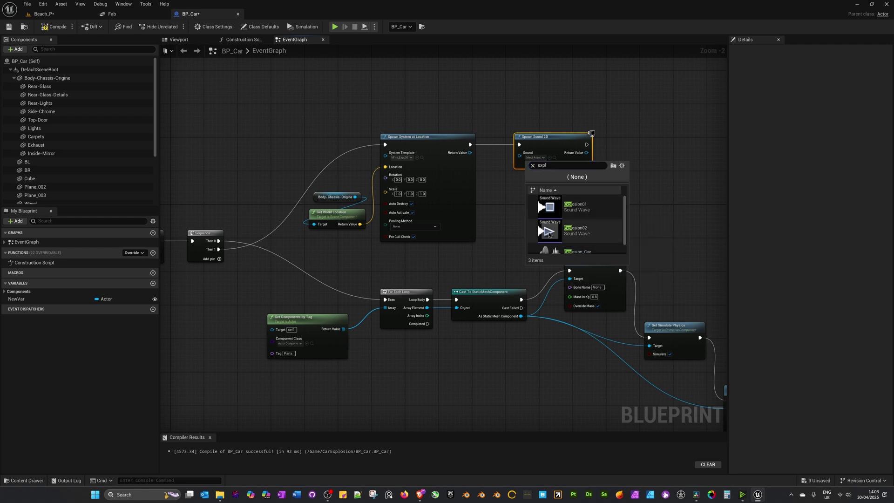
scroll(549, 235, down, 1)
click(550, 245)
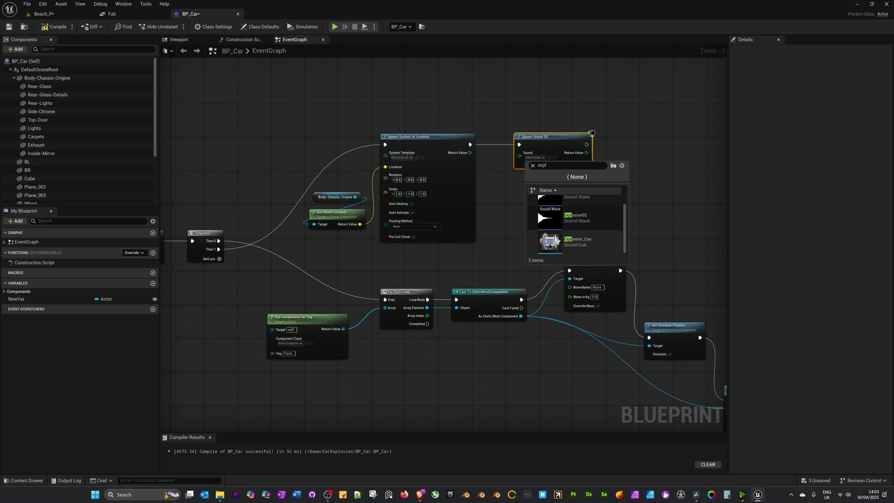
scroll(552, 243, up, 1)
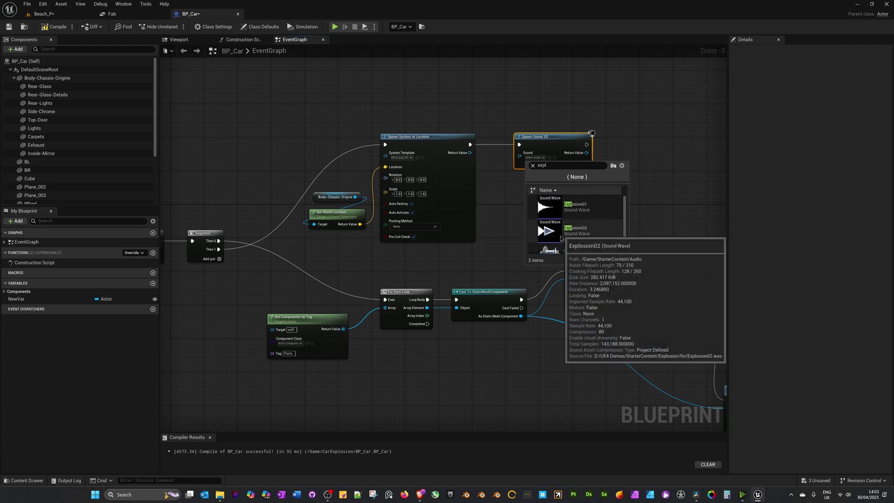
click(588, 235)
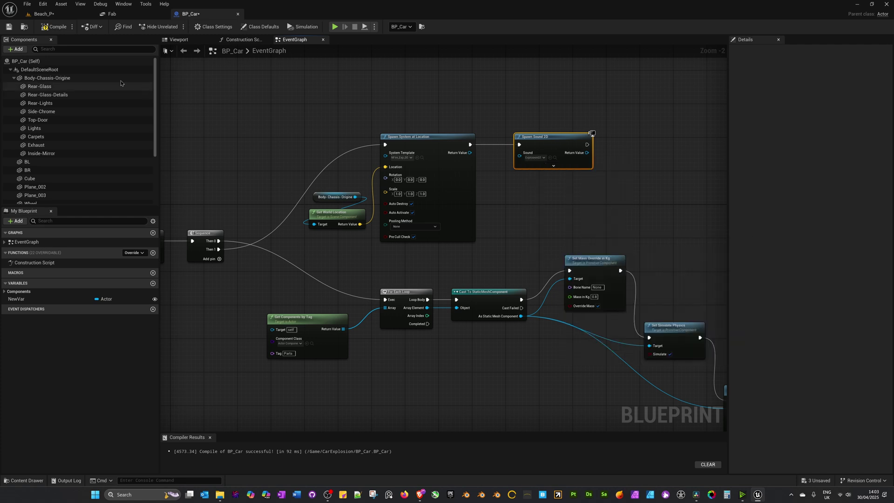
click(52, 27)
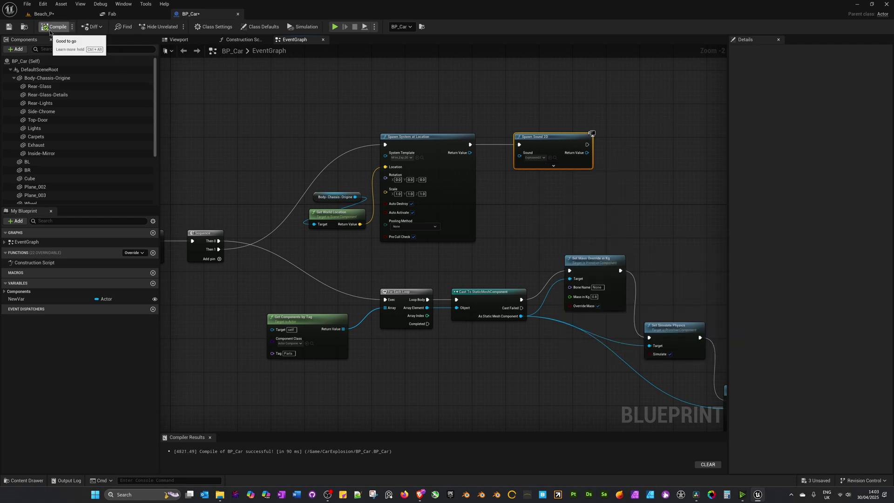
click(9, 27)
Play-test Beach_P by running to the car to check the explosion with its sound, and return to BP_Car's event graph.
click(43, 14)
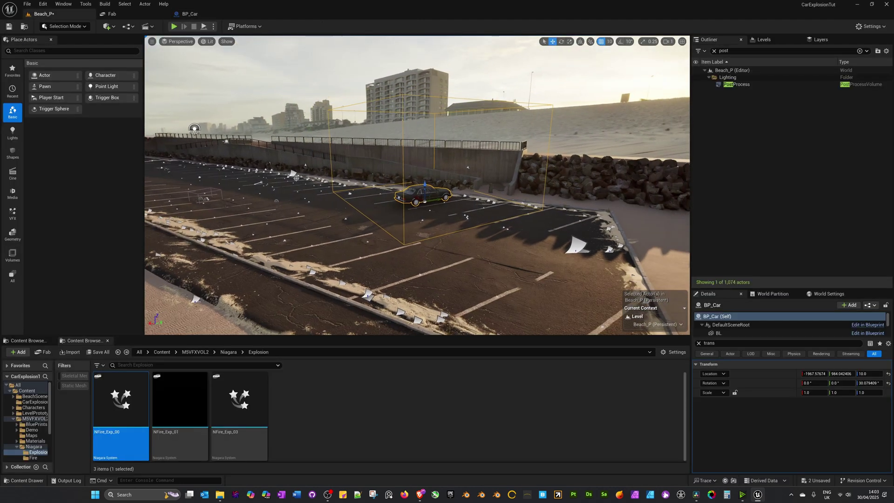
click(174, 26)
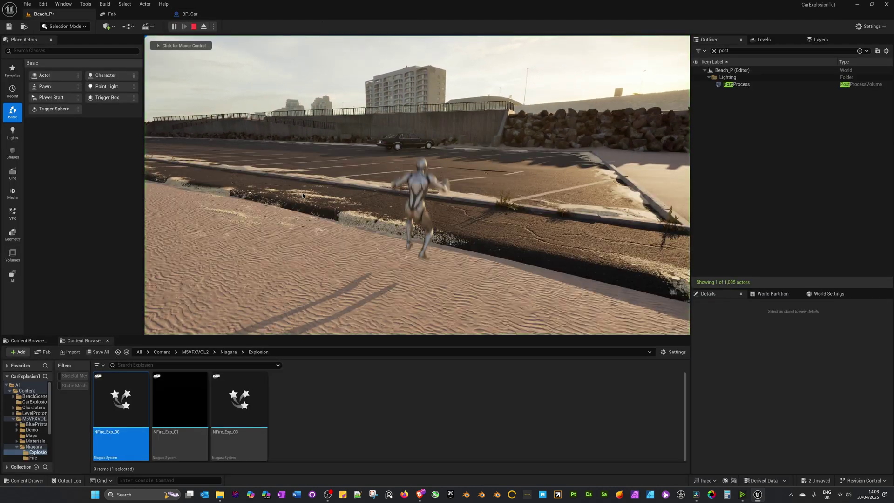
key(w)
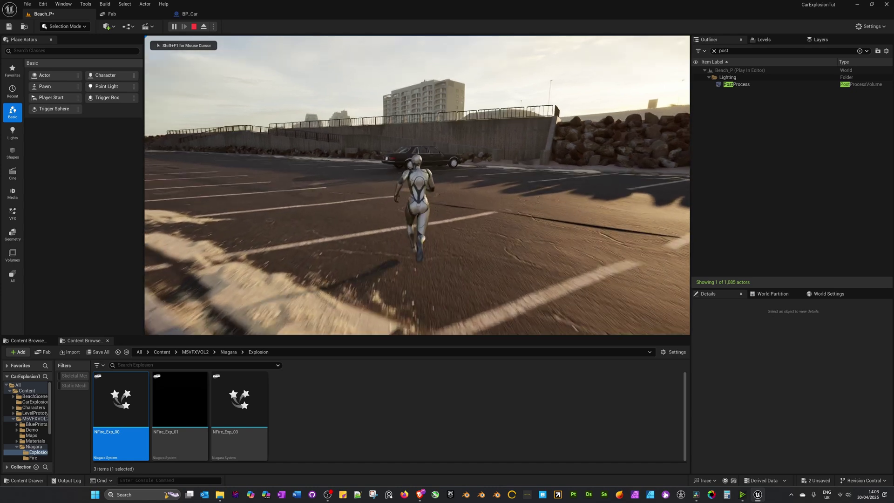
key(w)
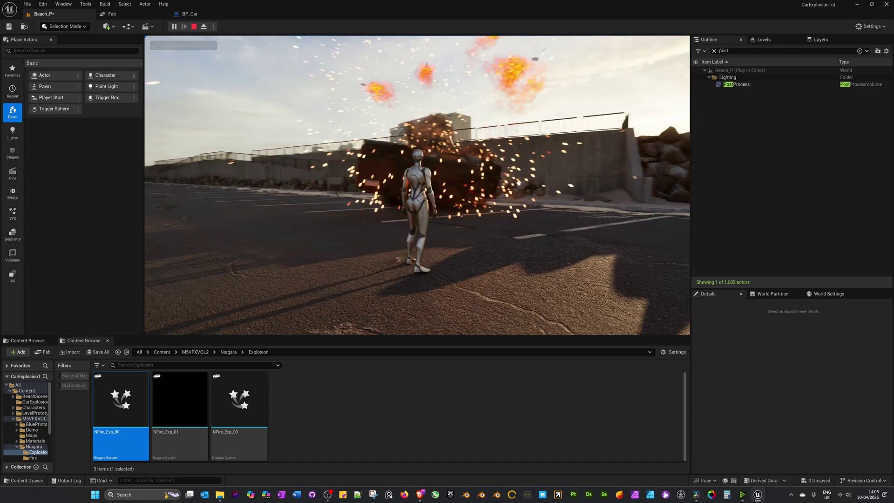
key(Escape)
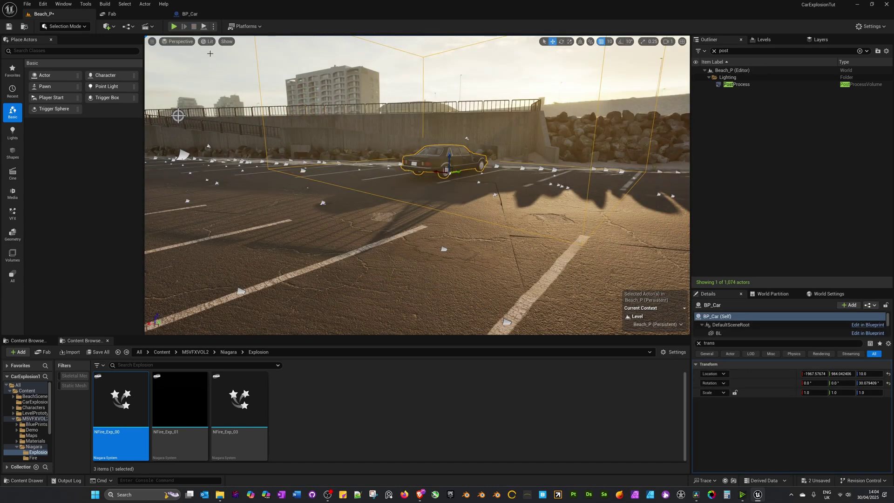
click(195, 13)
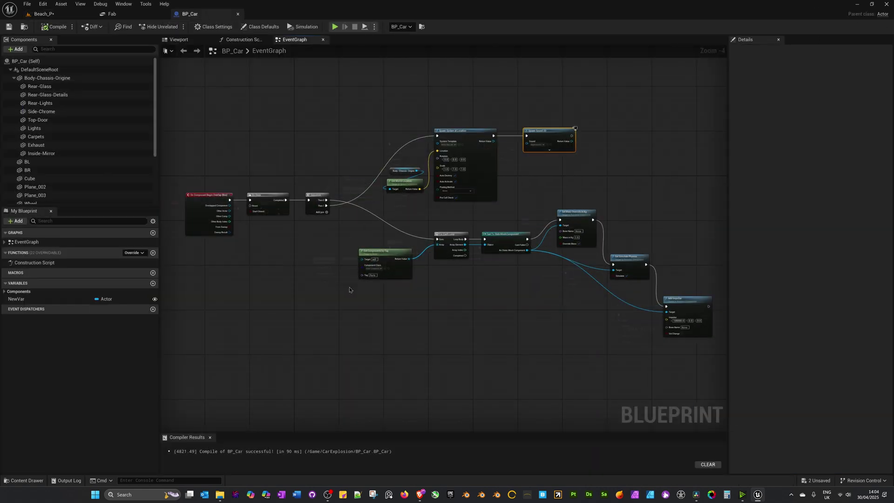